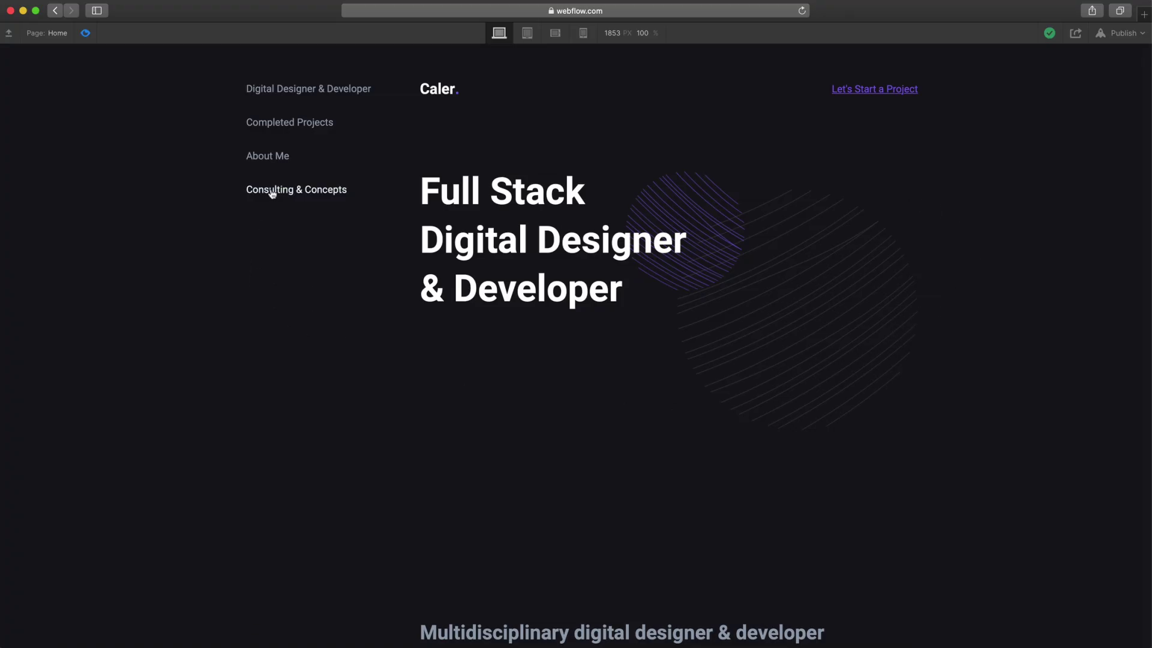
Browse the site preview's About me, Completed Projects and Digital Designer & Developer sections
scroll(244, 286, down, 10)
scroll(244, 286, down, 10)
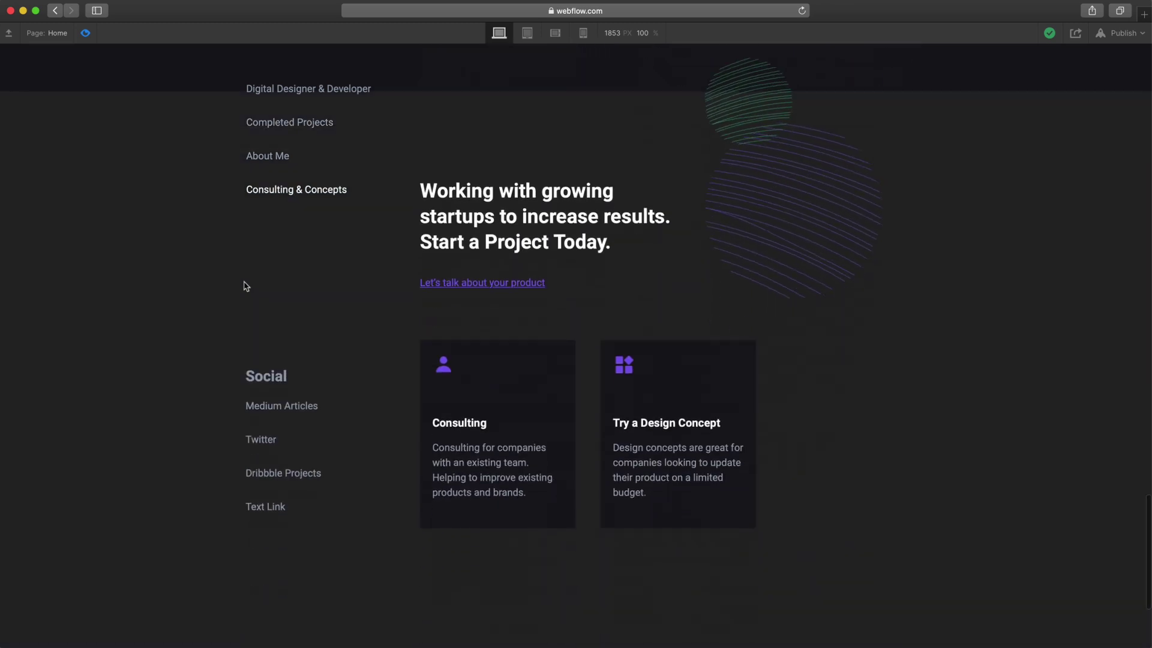
click(261, 158)
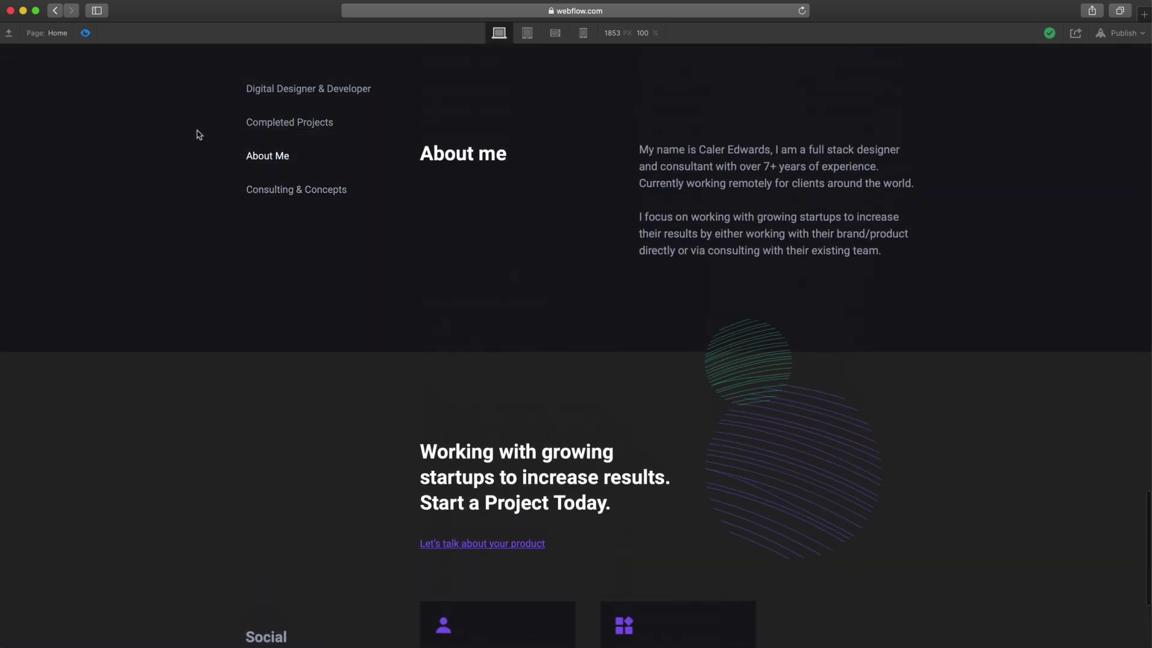
click(265, 121)
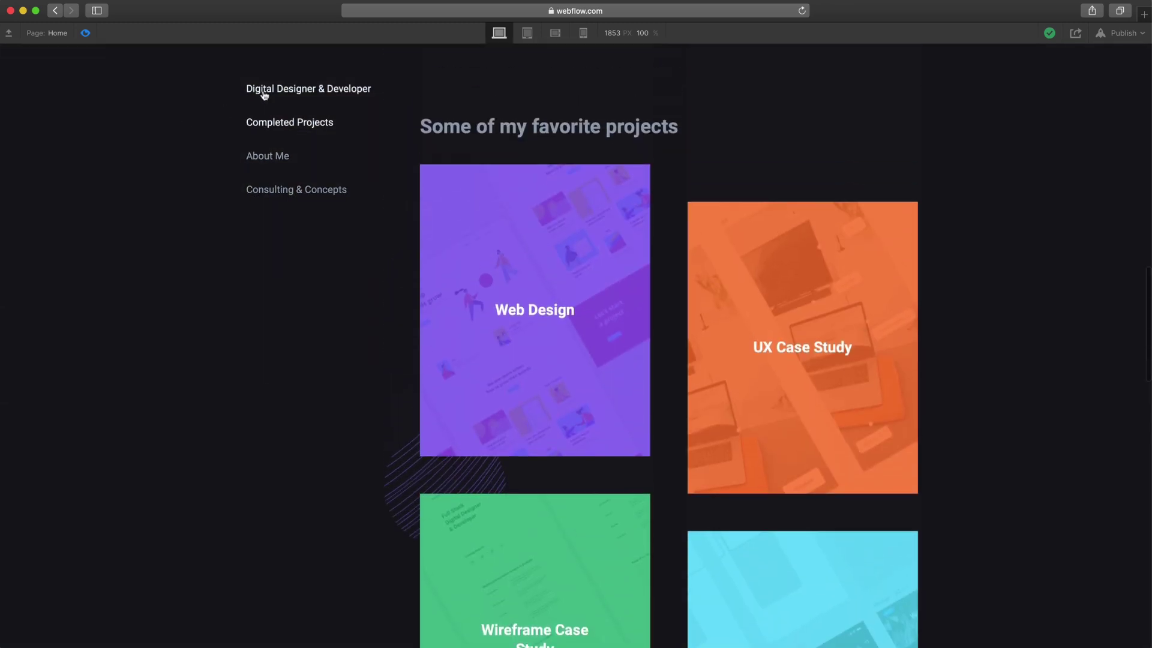
click(262, 91)
Open the Design Build Launch project in the Webflow Designer from the dashboard
scroll(255, 357, up, 5)
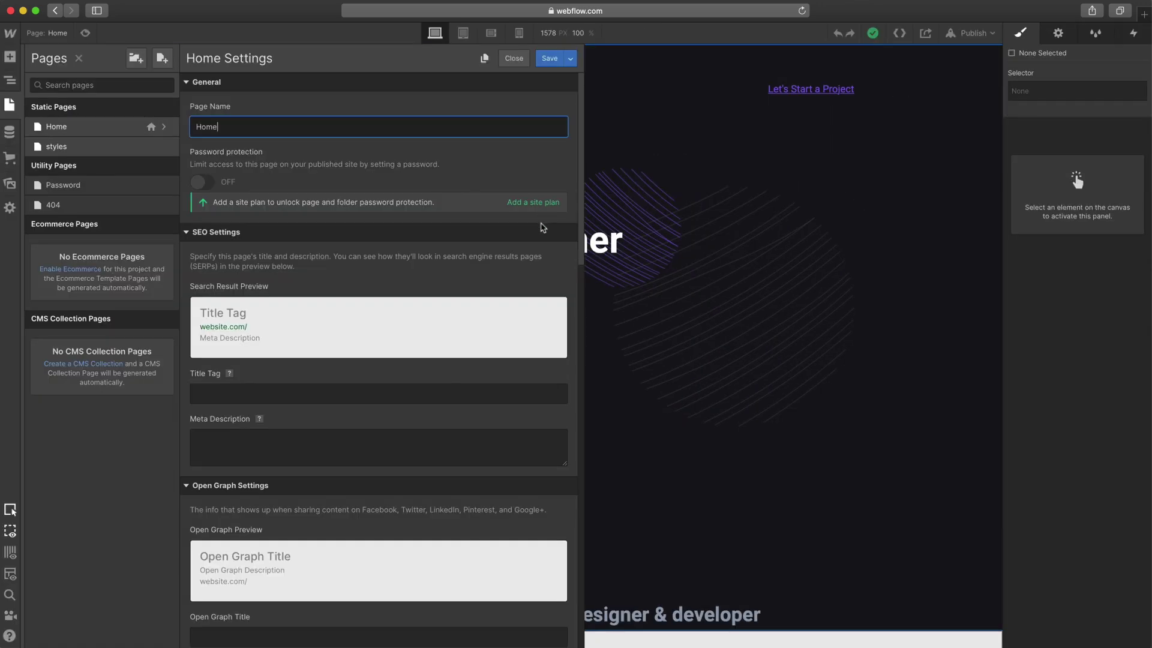
scroll(540, 227, down, 3)
scroll(552, 239, down, 10)
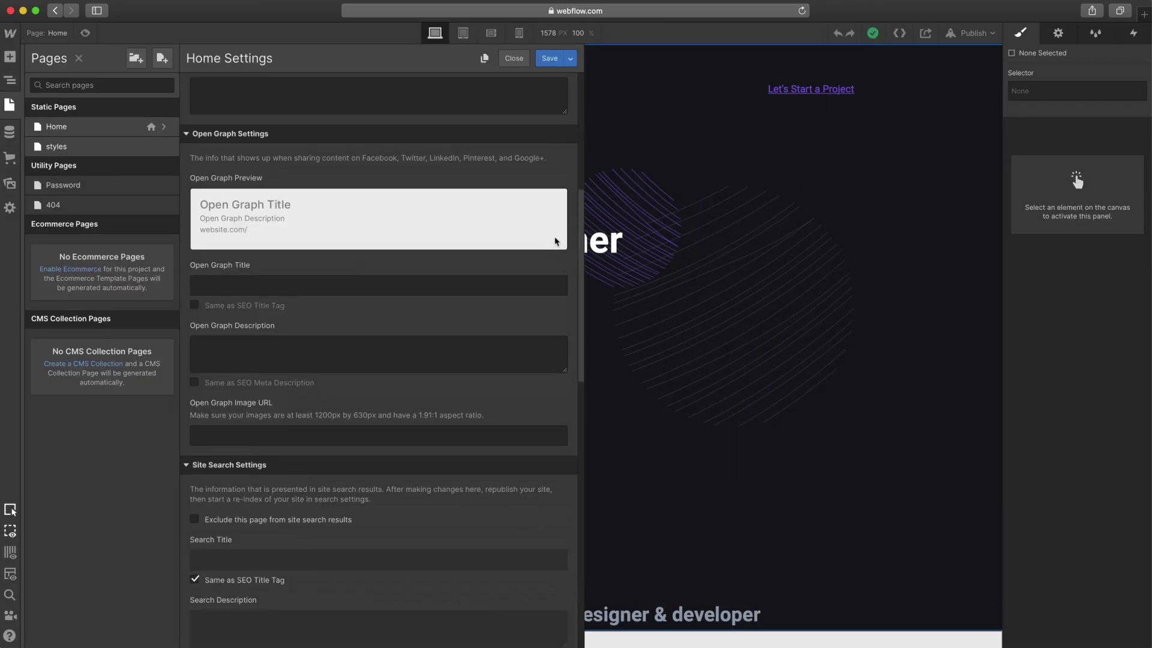
scroll(552, 239, up, 4)
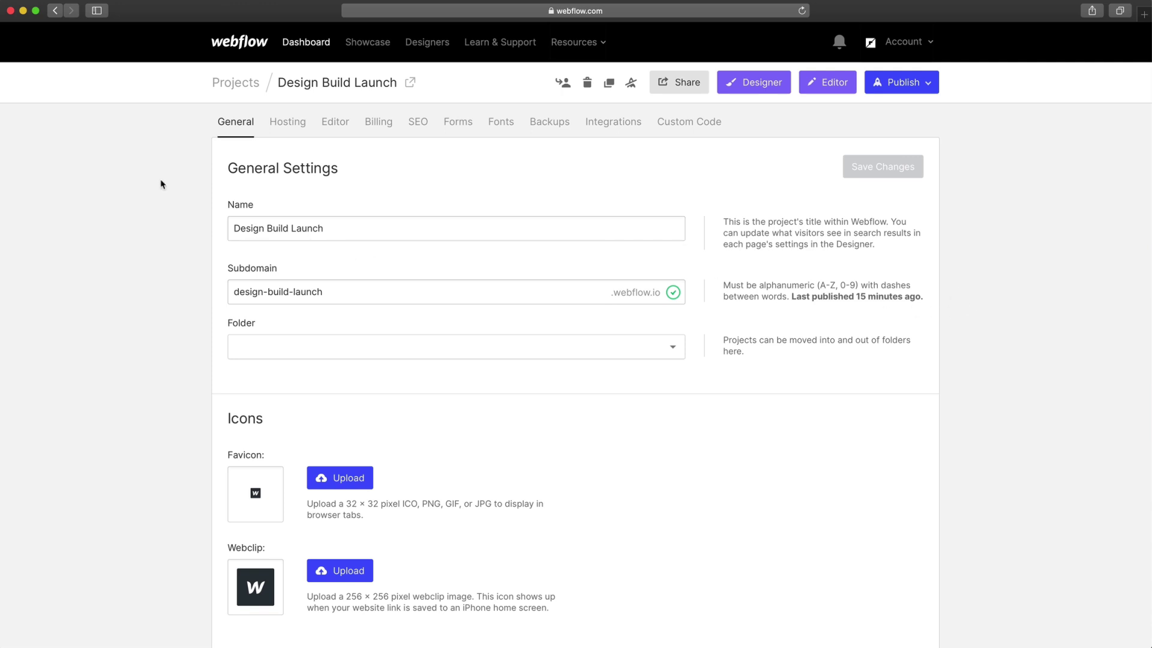
click(750, 84)
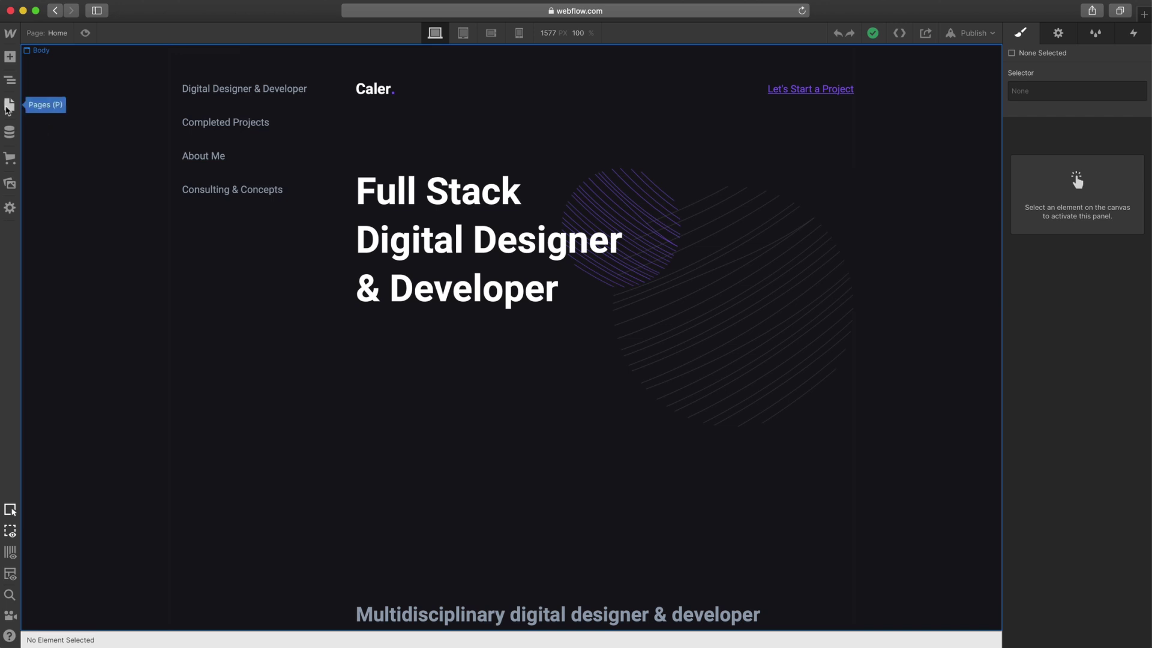
Open the Home page's settings from the Pages panel and scroll down to SEO Settings
click(9, 106)
mouse_move(45, 128)
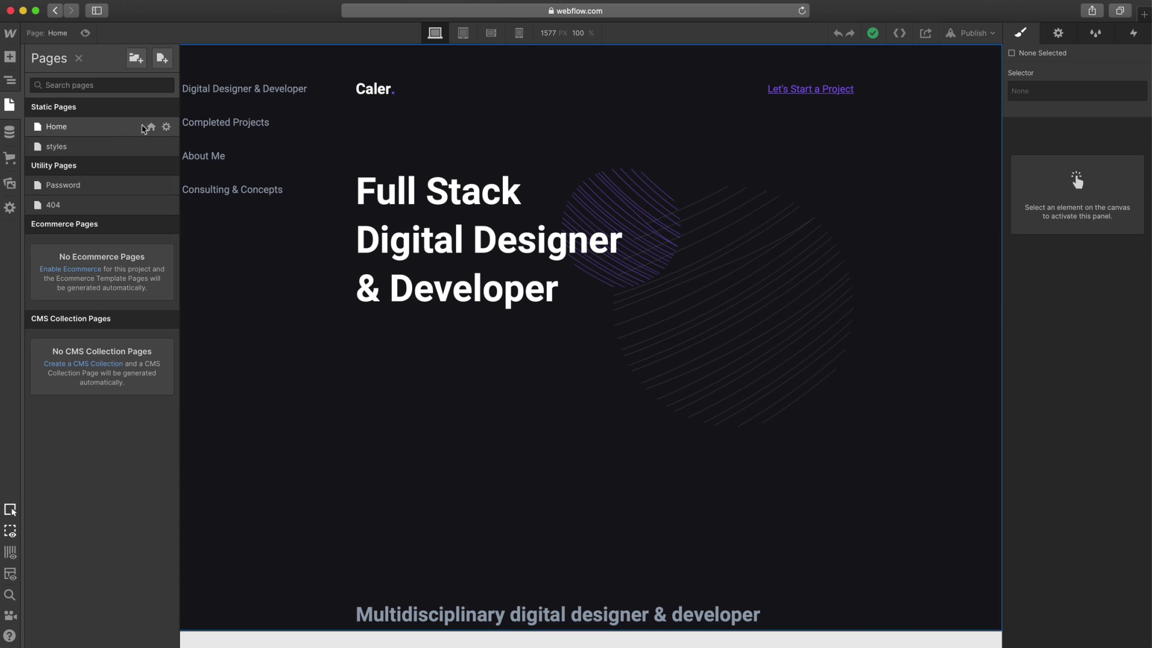
click(166, 127)
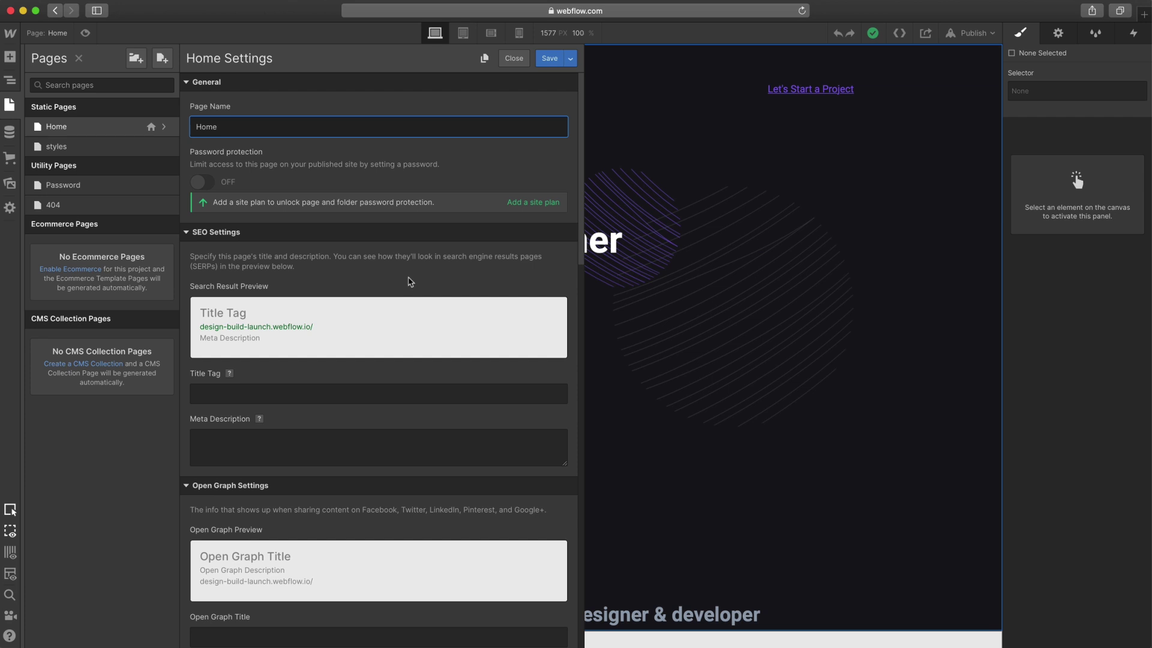
scroll(410, 282, down, 3)
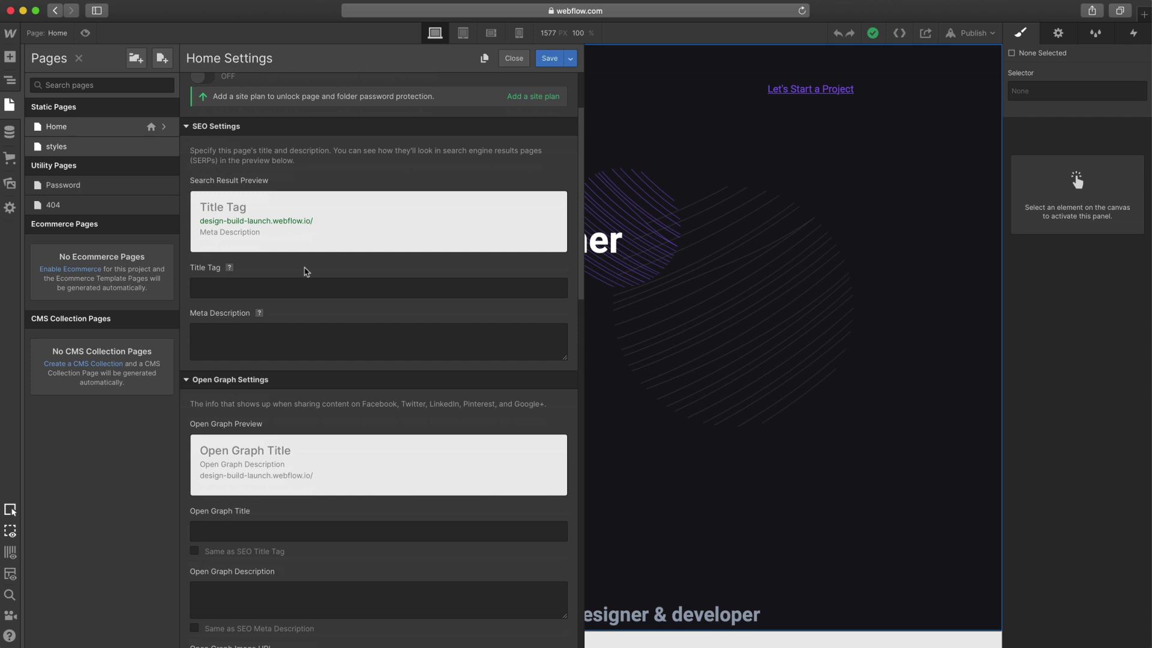
Paste the designer's name plus 'Full Stack Designer' as title tag and the About me bio as meta description
click(253, 288)
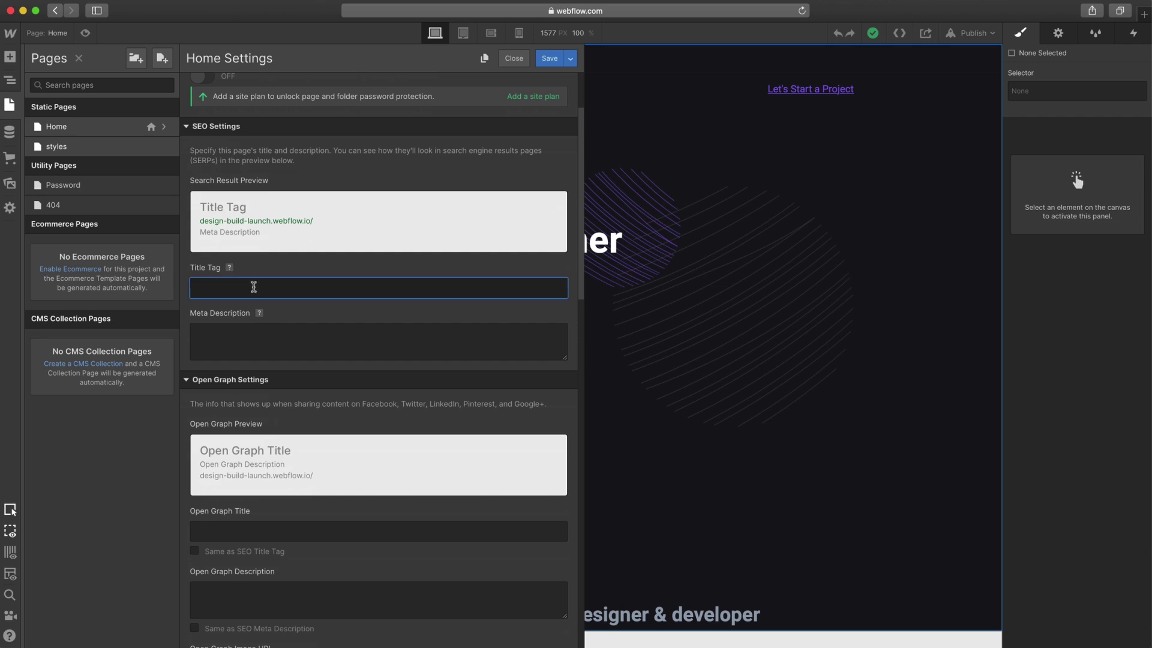
text(Caler Edwards | Full Stack Designer)
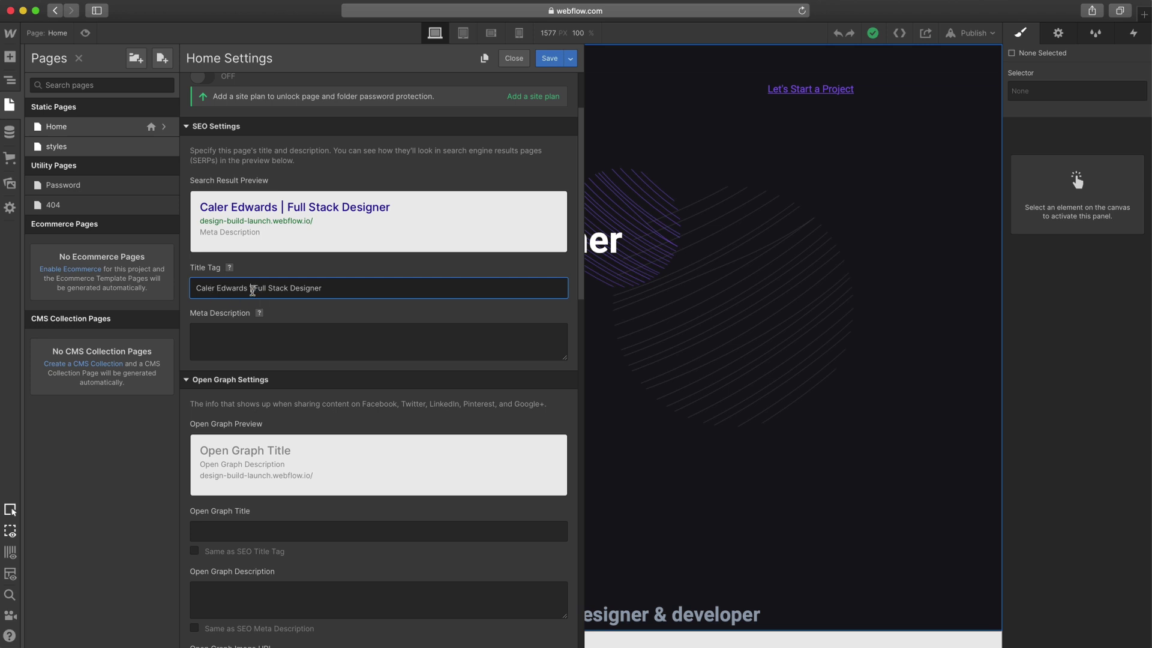
click(320, 340)
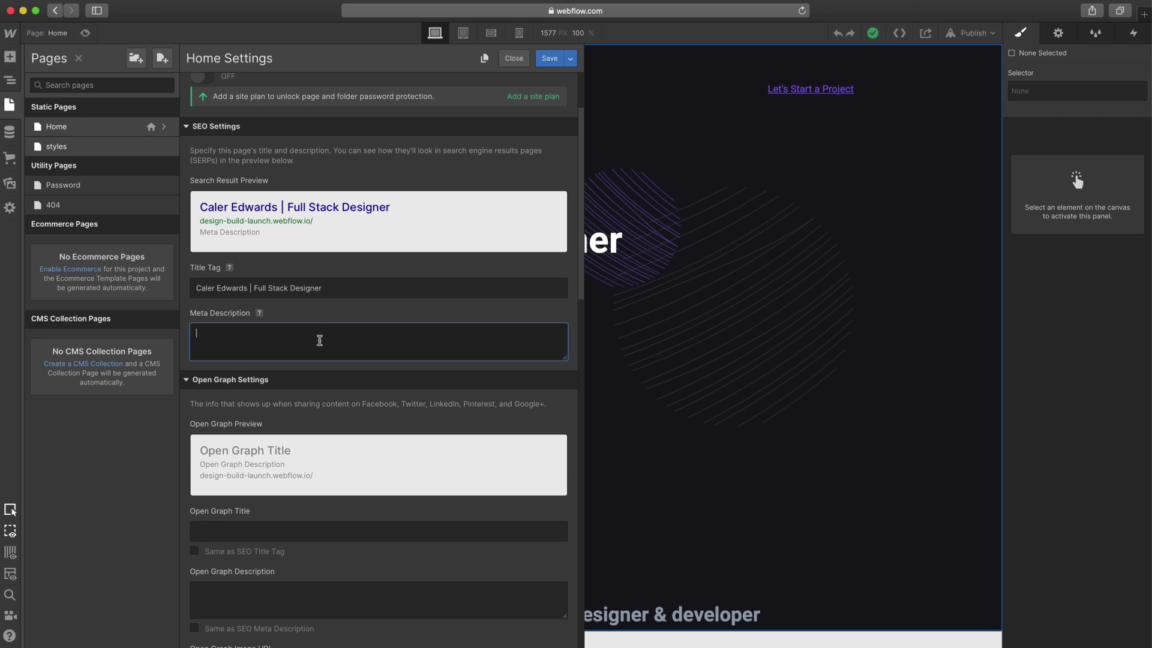
text(My name is Caler Edwards, I am a full stack designer and consultant with over 7+ years of experience. Currently working remotely for clients around the world.I focus on working with growing startups to increase their results by either working with their brand/product directly or via consulting with their existing team.)
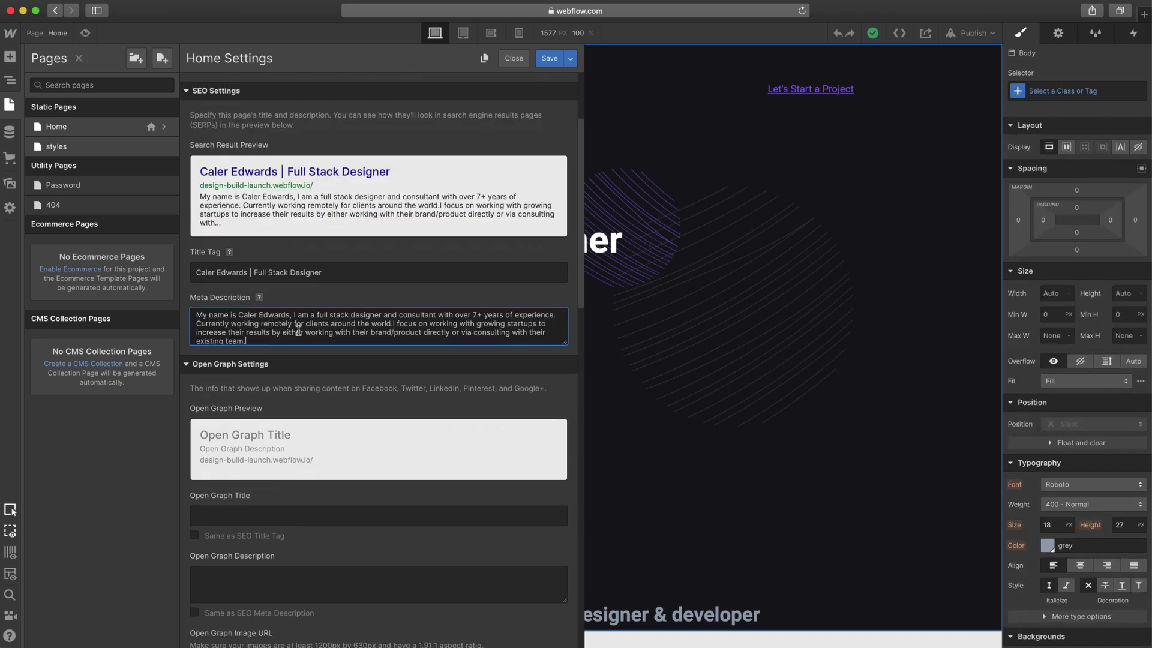
key(Tab)
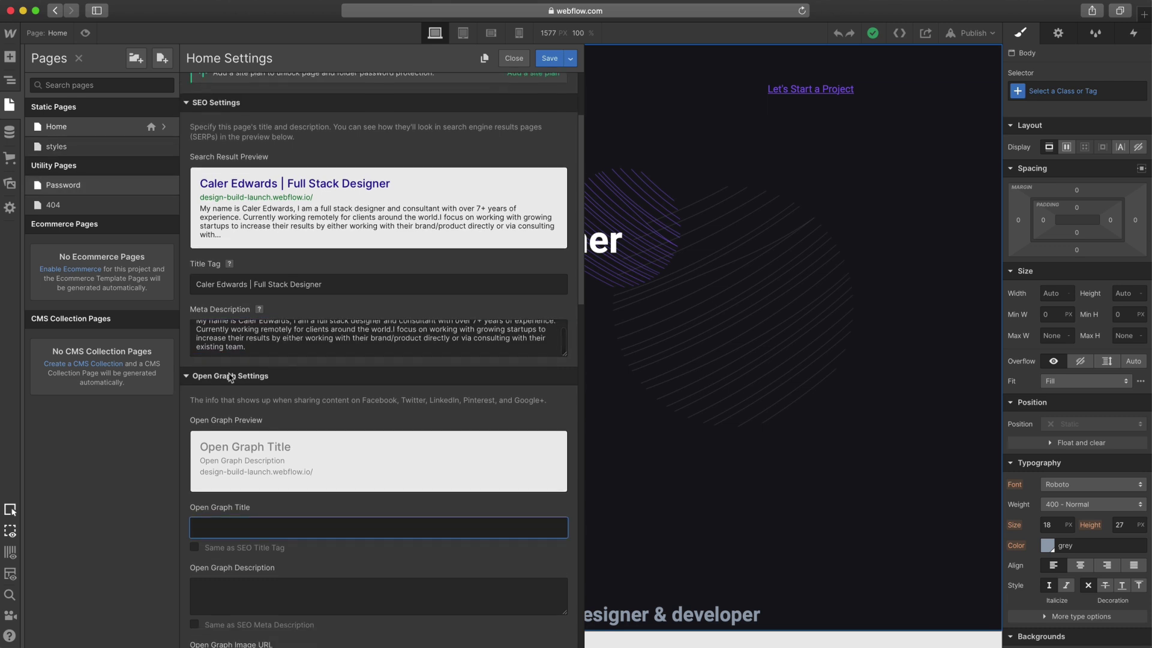
scroll(324, 379, down, 5)
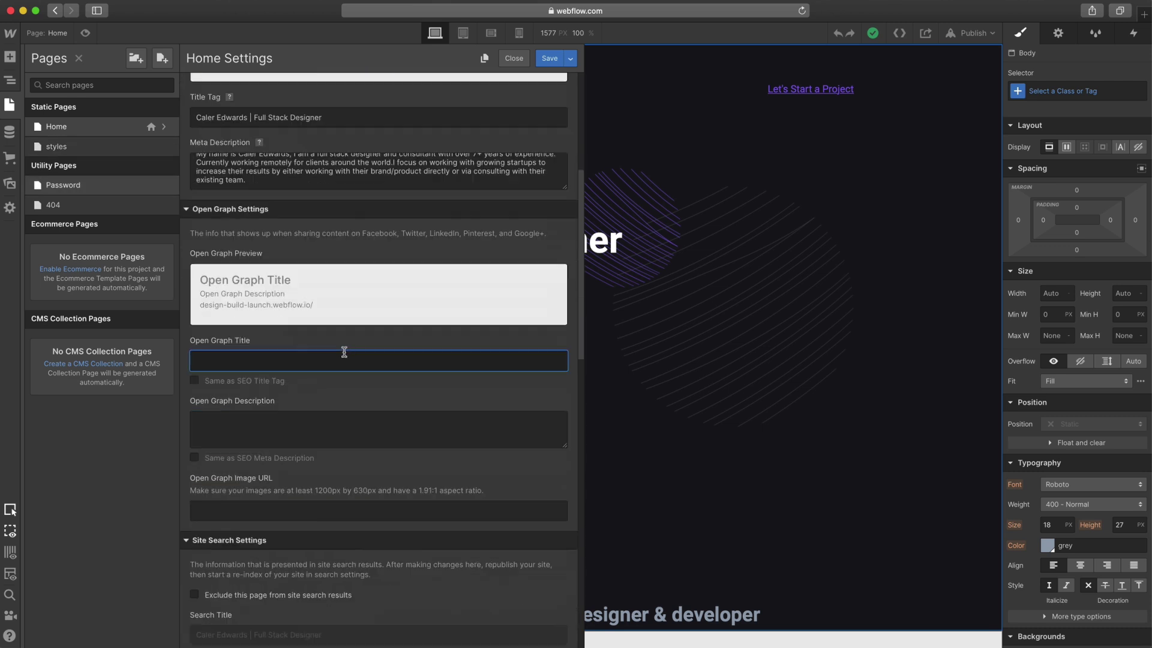
click(327, 252)
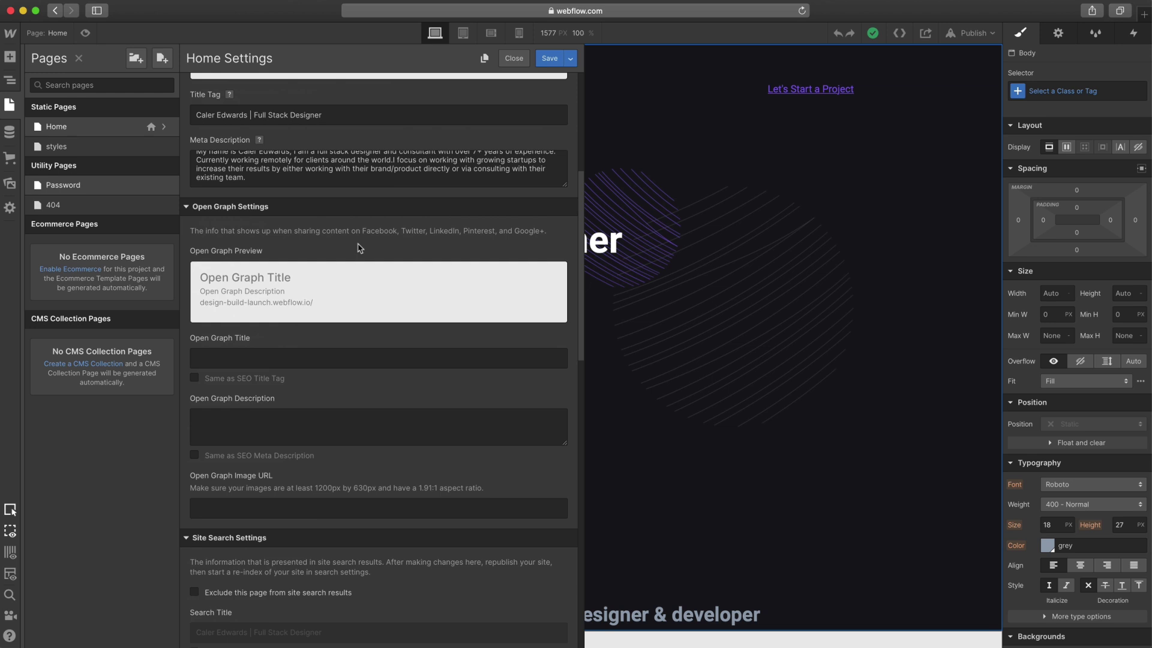
Tick 'Same as SEO Title Tag' and 'Same as SEO Meta Description' under Open Graph Settings
scroll(346, 251, down, 1)
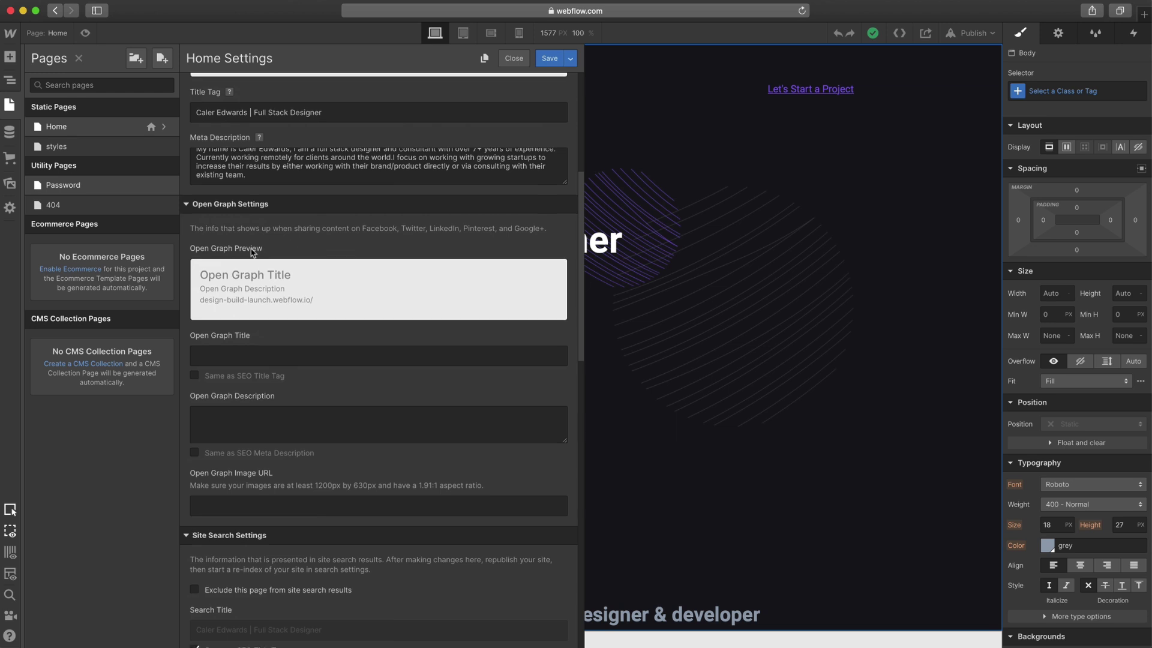
scroll(298, 250, down, 1)
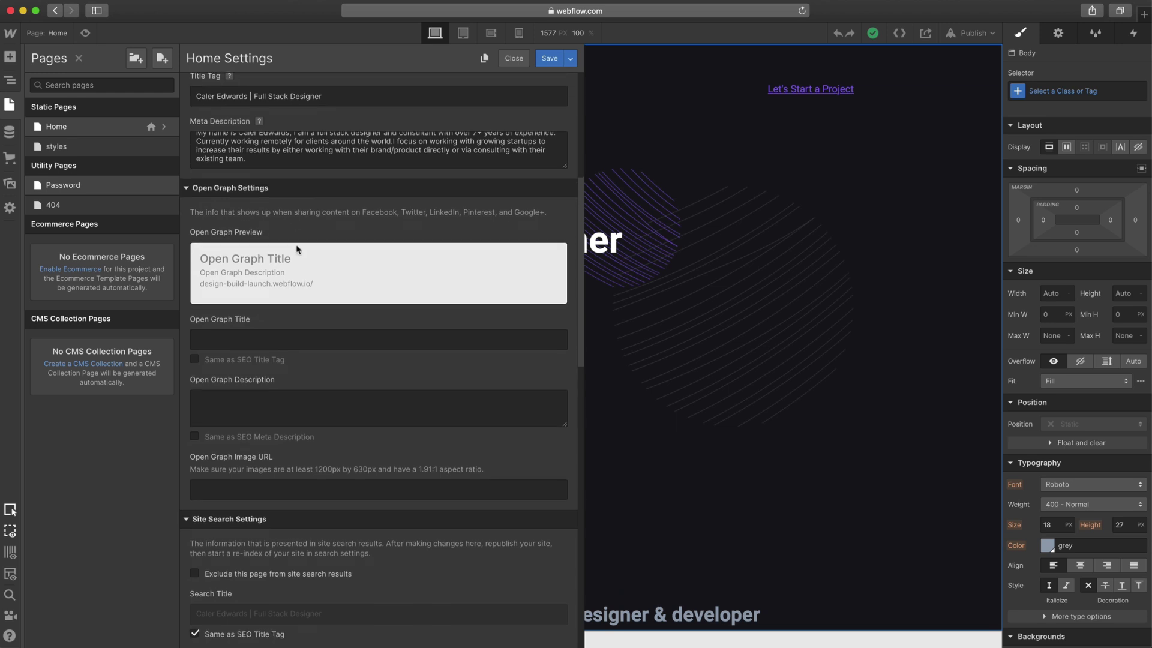
click(194, 360)
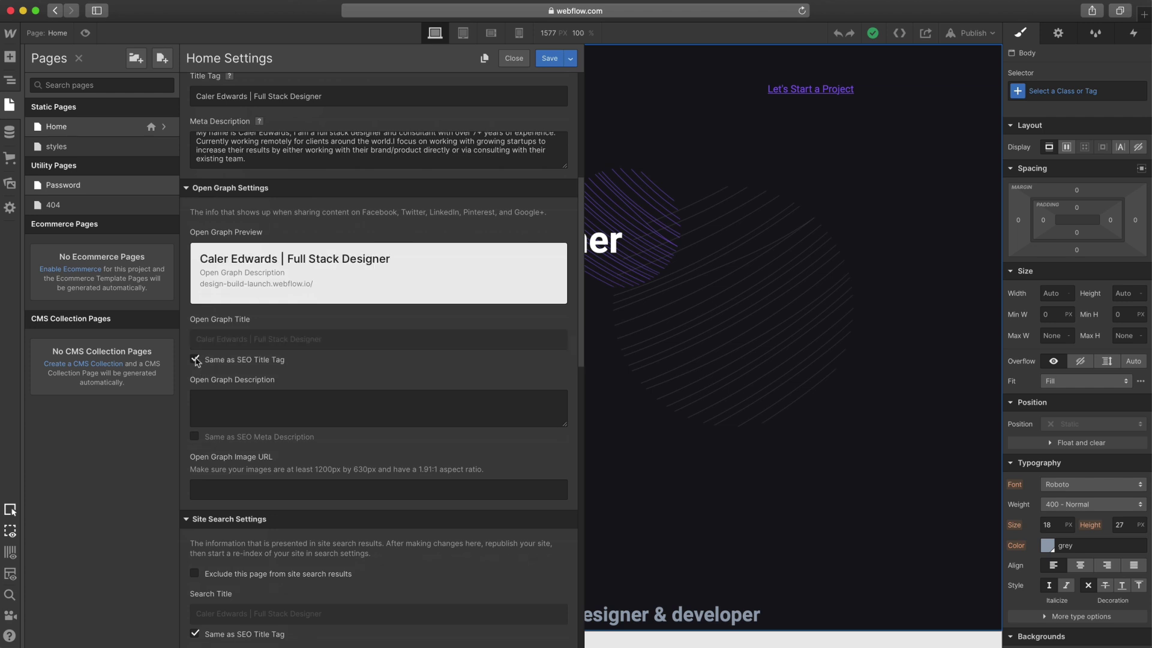
click(194, 436)
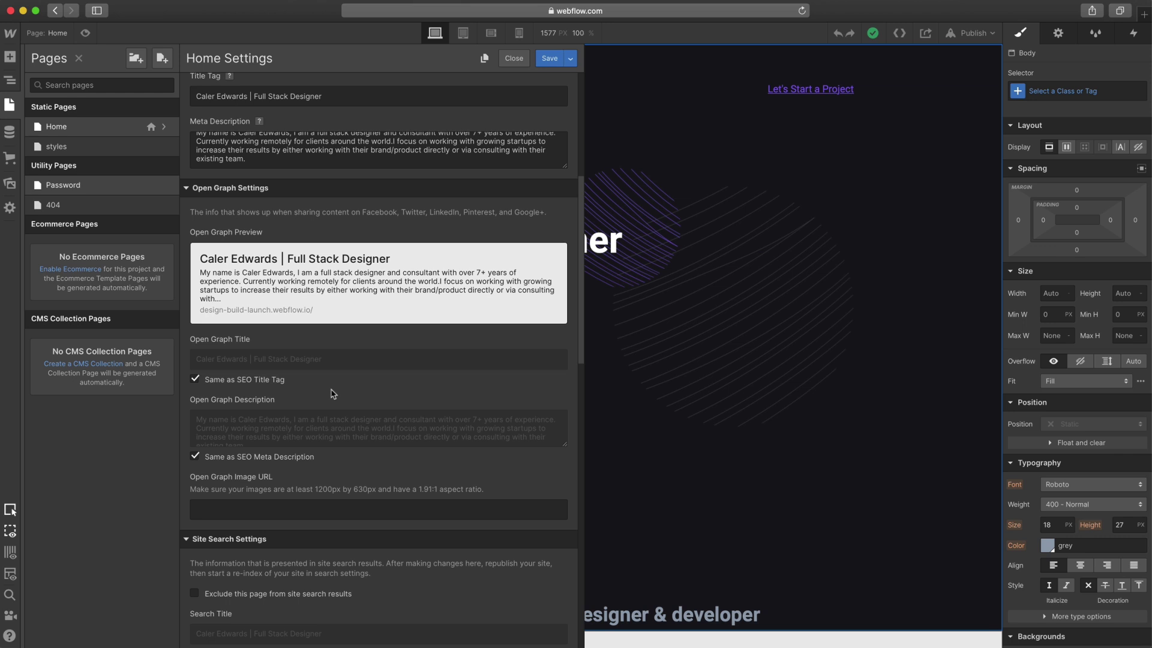
scroll(333, 394, down, 3)
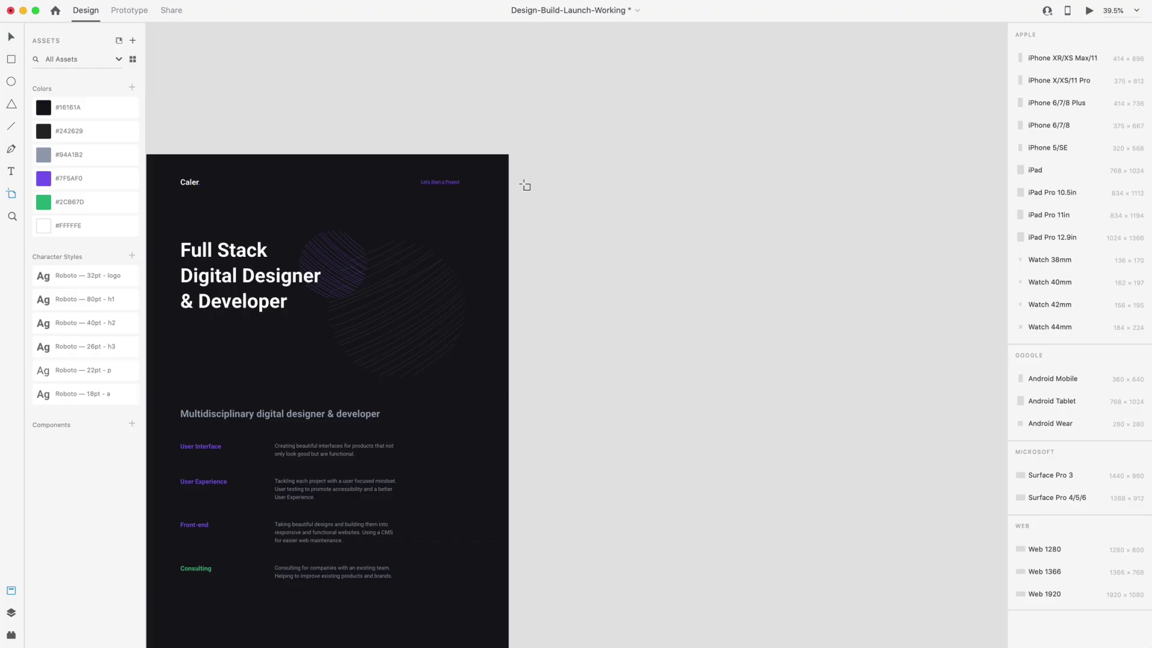
Draw a new artboard beside Design 1 and set it to W 1200, H 630
drag(543, 154, 888, 346)
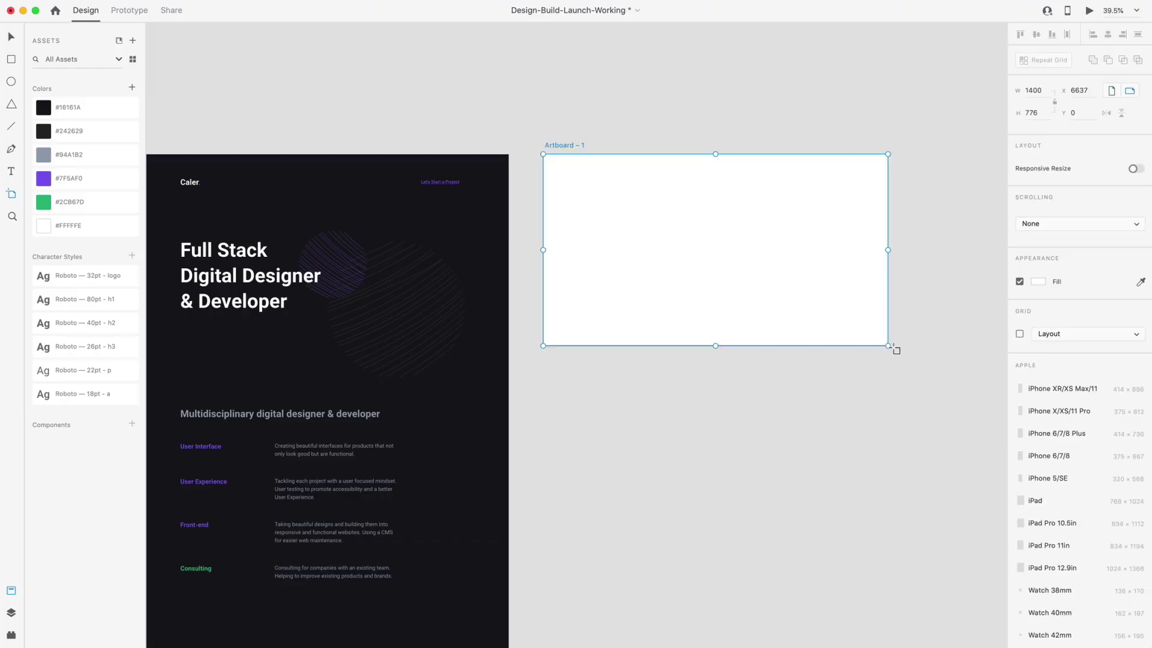
double_click(1044, 90)
text(1200)
key(Tab)
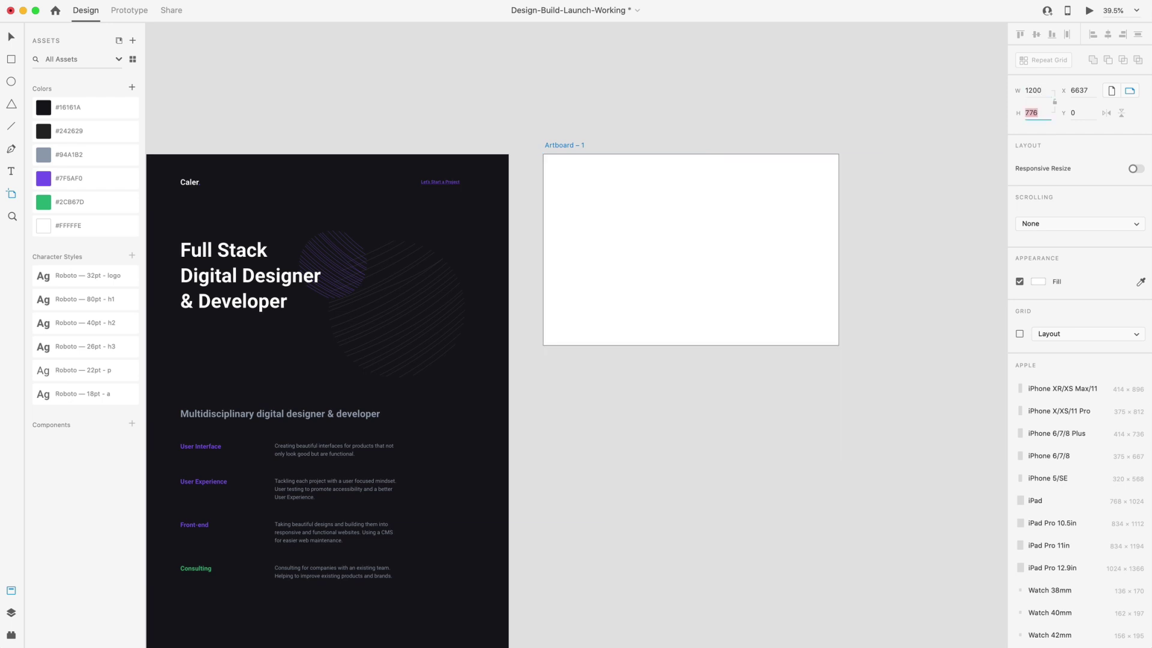
text(630)
key(Return)
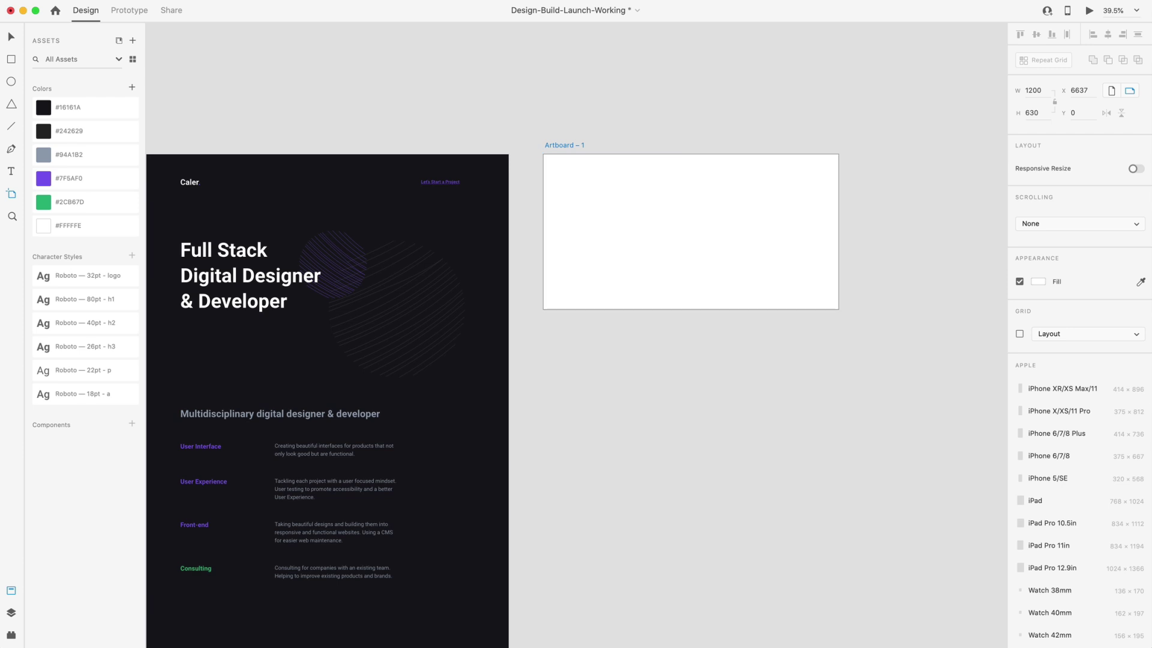
click(552, 124)
scroll(552, 124, left, 5)
click(222, 127)
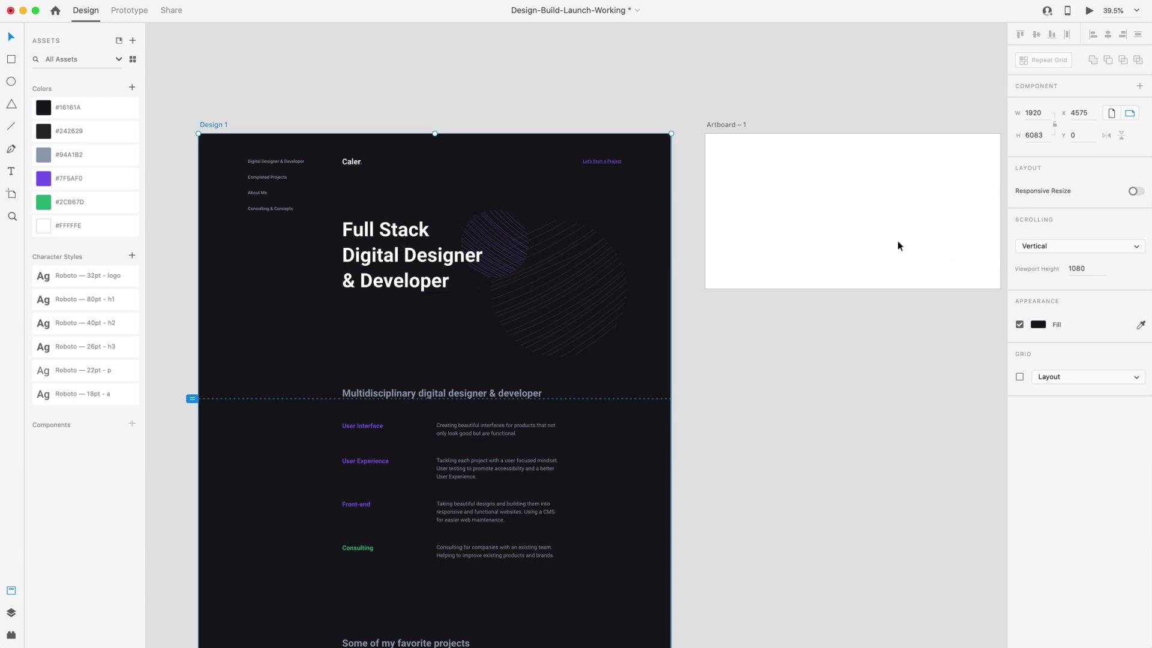
Place a screenshot of the homepage design into Artboard – 1
click(609, 75)
scroll(267, 188, right, 5)
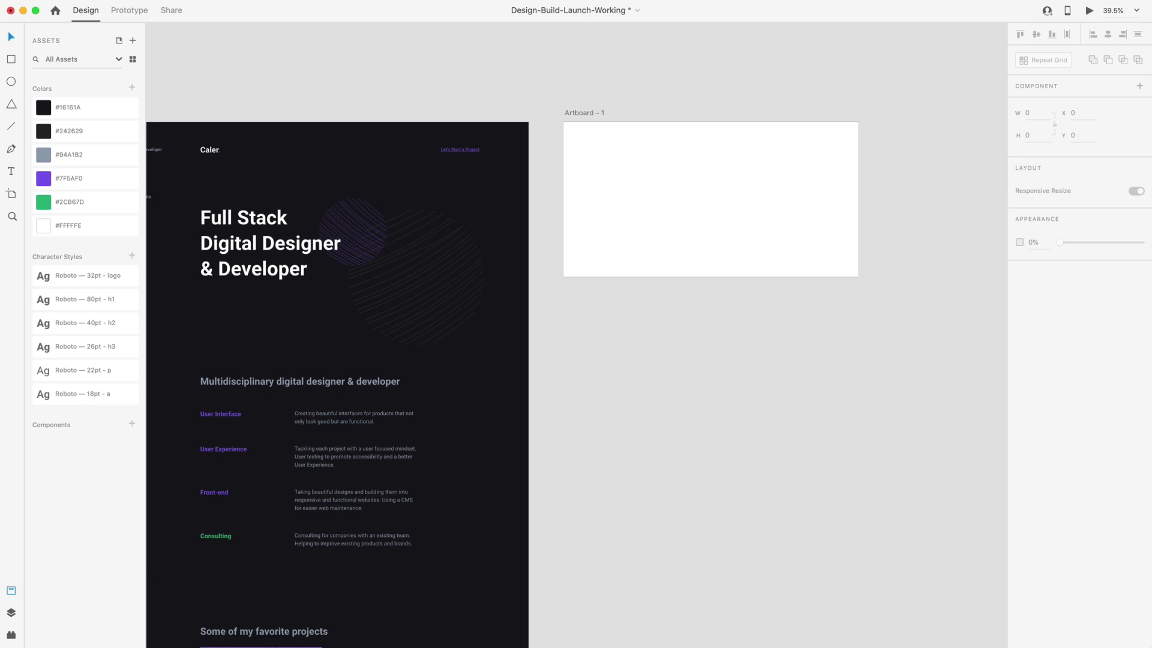
drag(805, 230, 759, 213)
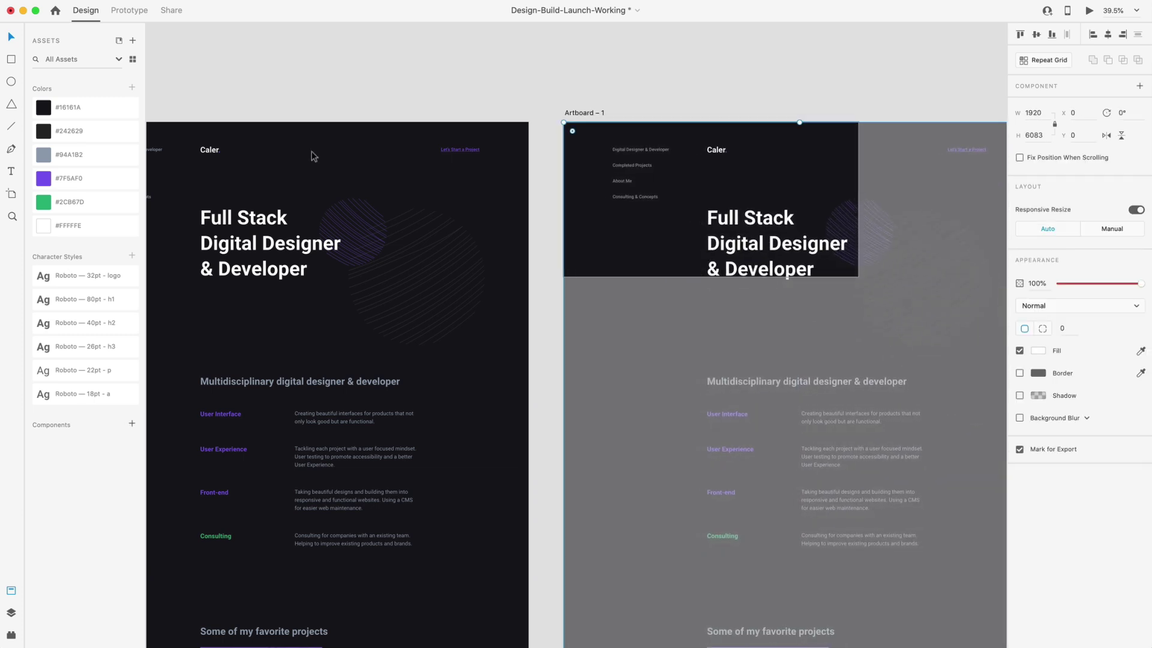
scroll(312, 156, left, 7)
click(258, 106)
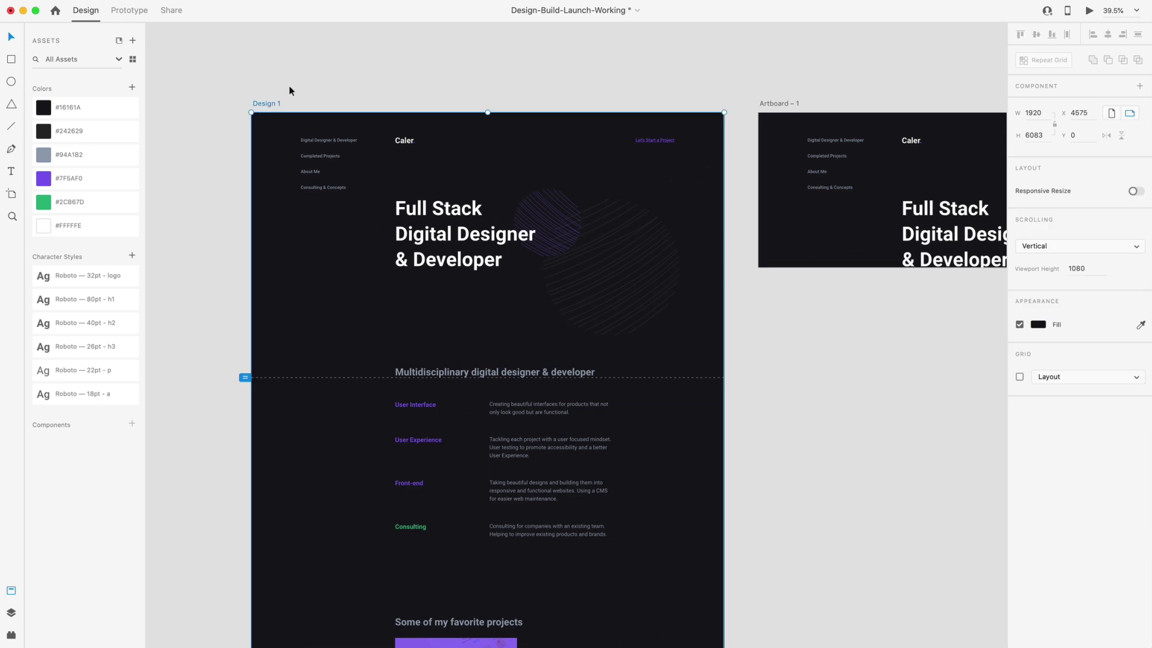
scroll(300, 126, right, 10)
click(436, 191)
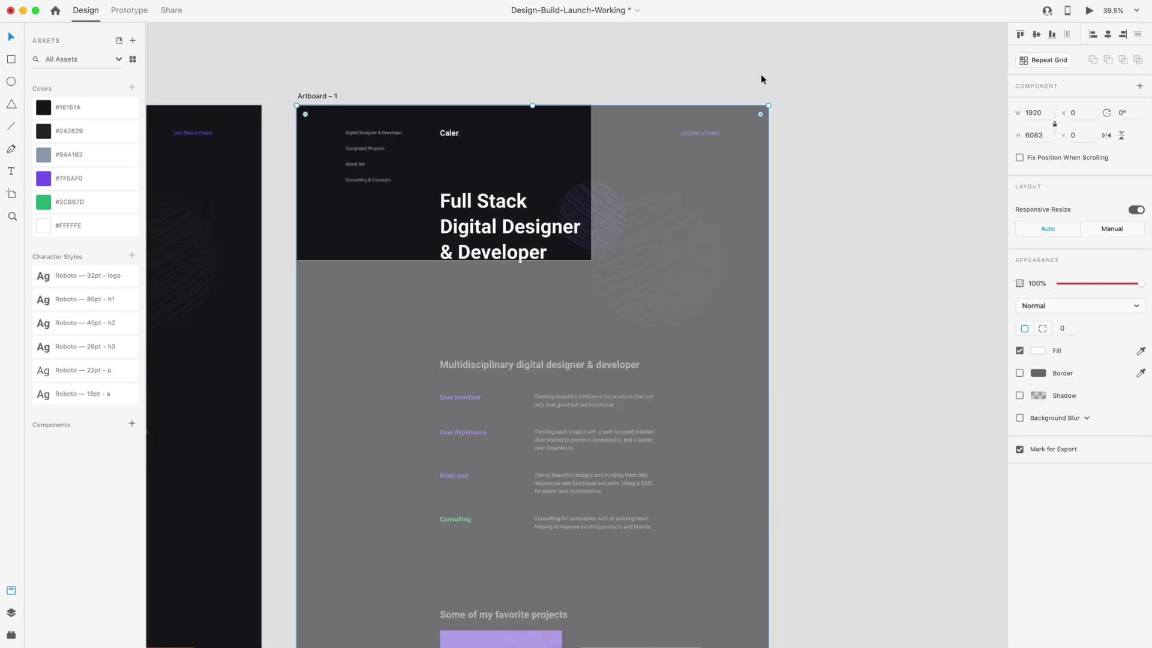
Scale the screenshot to 1200 px wide, push it to the artboard's top, and centre it
drag(769, 105, 598, 245)
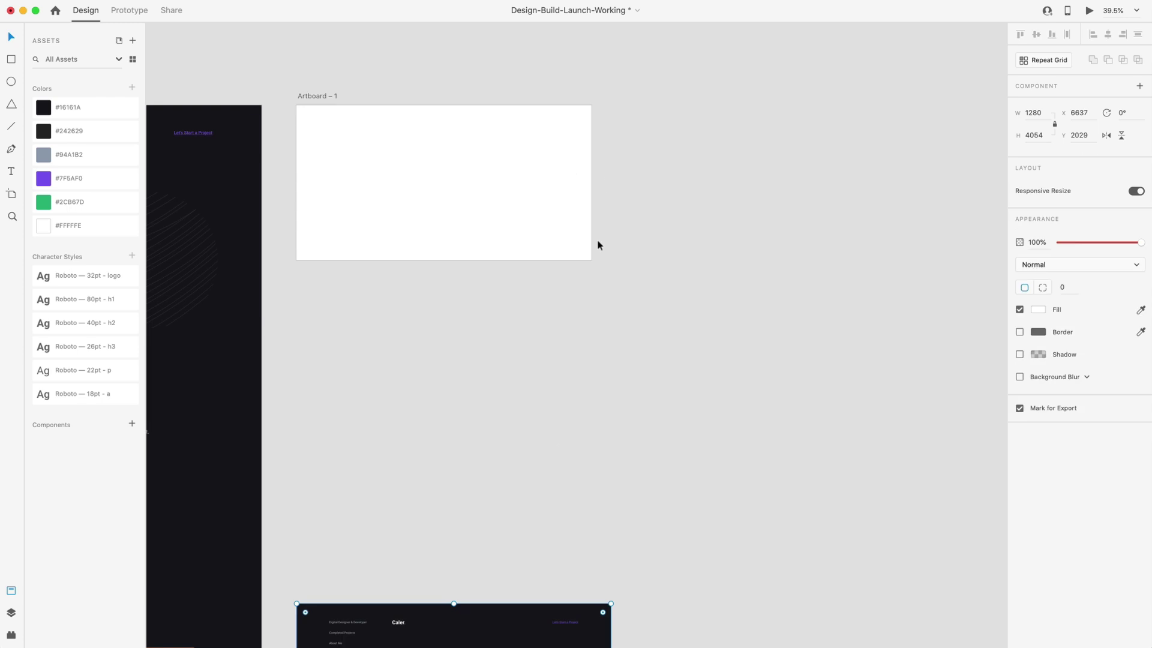
drag(512, 619, 508, 136)
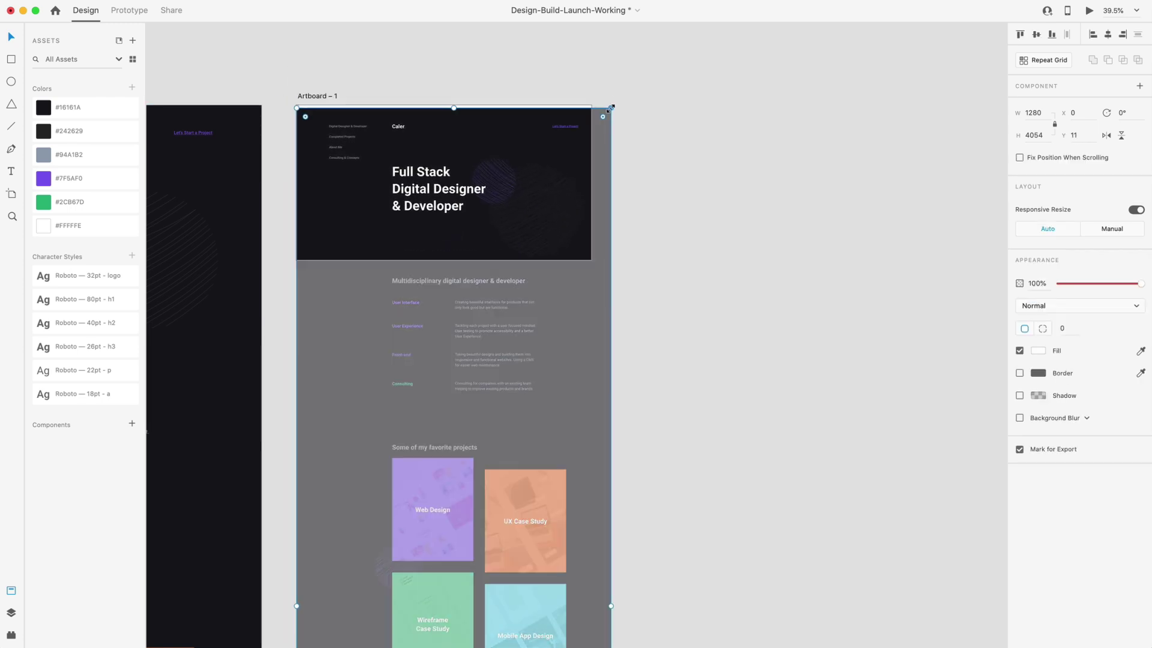
drag(611, 108, 588, 113)
drag(519, 210, 524, 142)
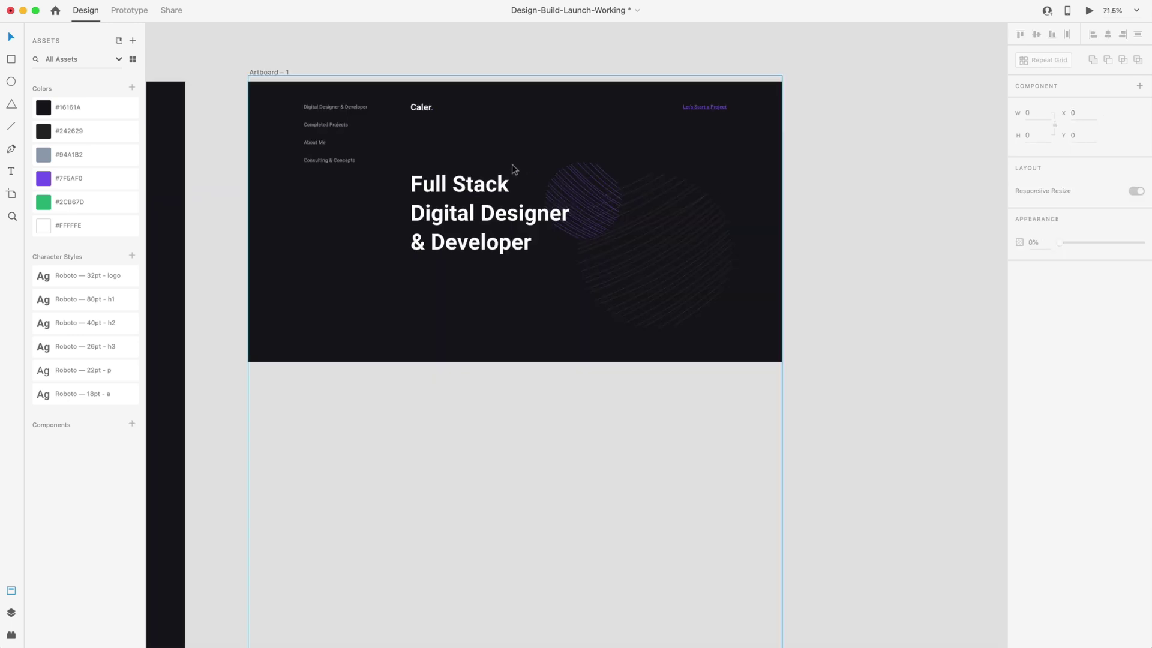
click(543, 165)
drag(542, 166, 542, 168)
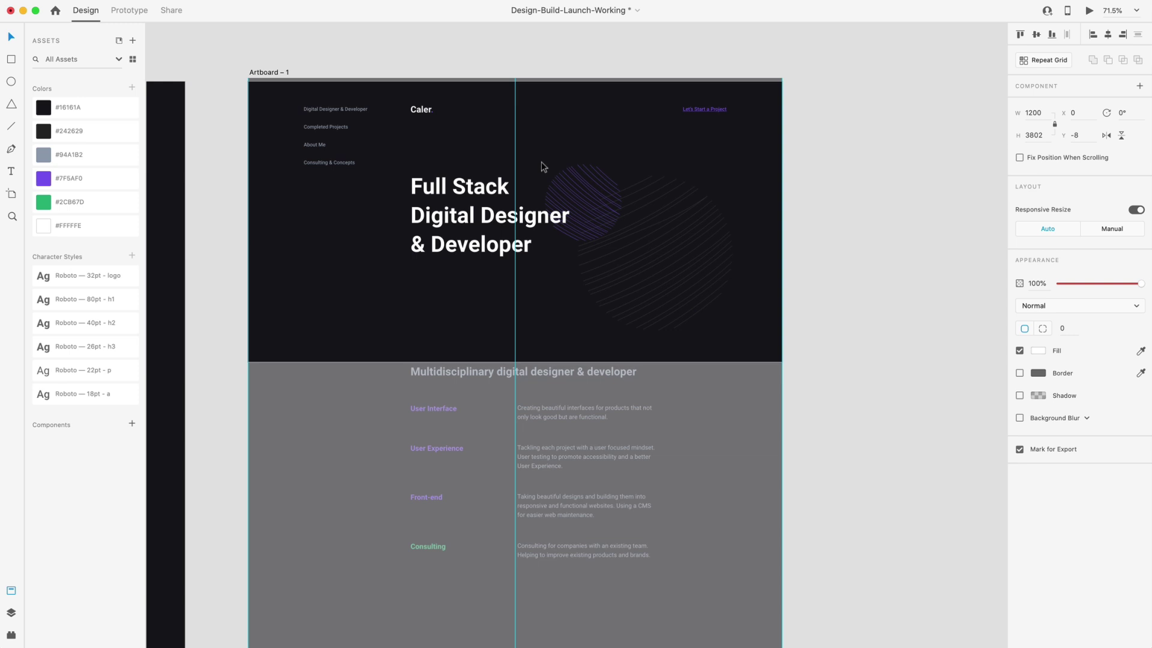
click(558, 342)
scroll(583, 264, up, 5)
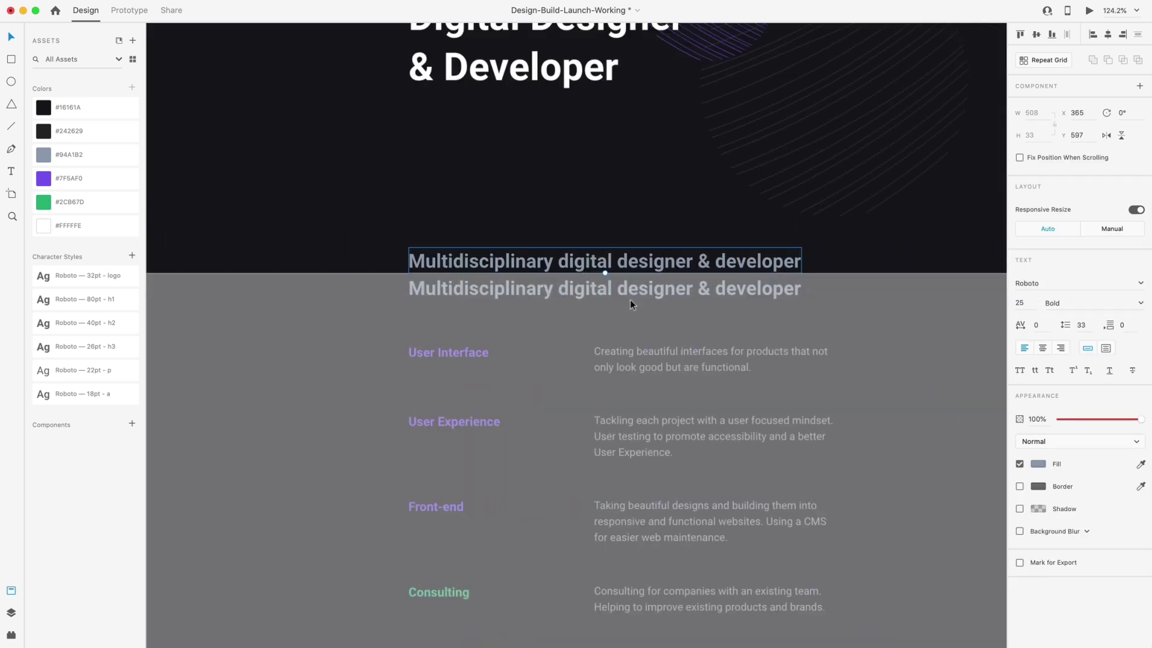
scroll(616, 290, down, 5)
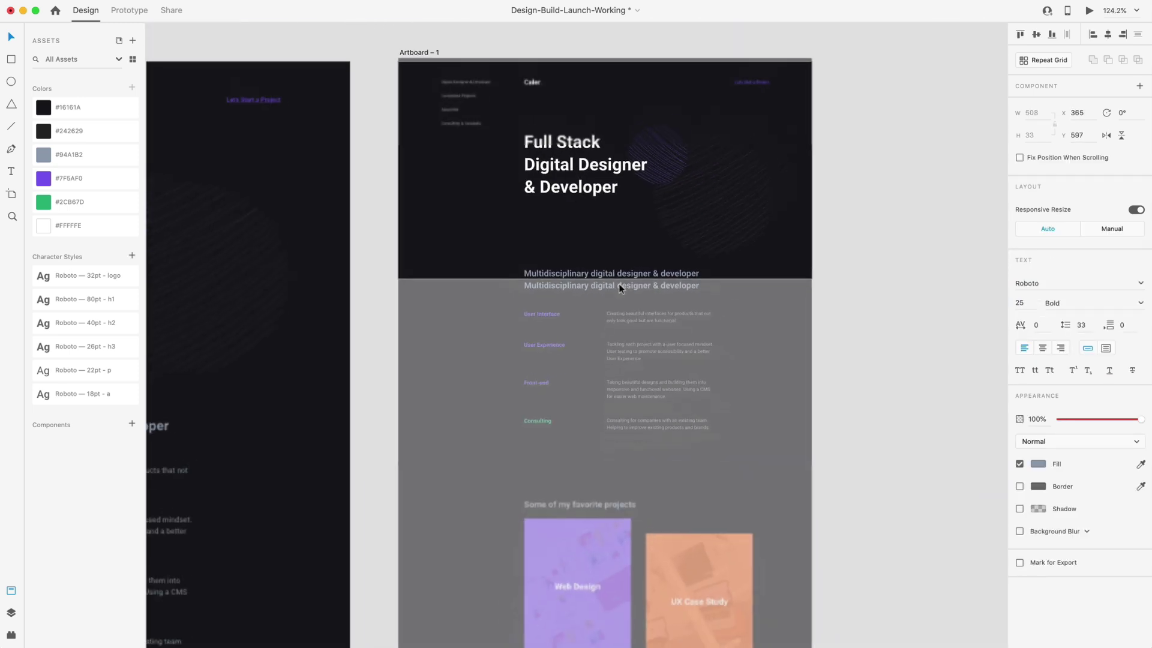
click(904, 291)
scroll(870, 348, up, 2)
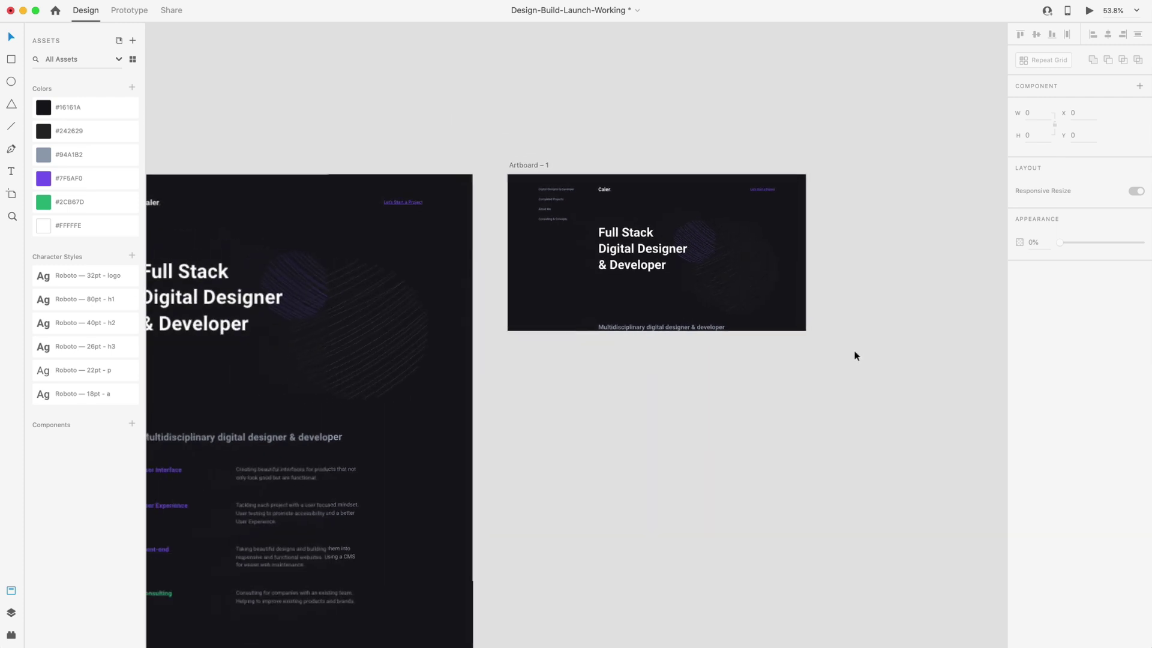
scroll(855, 356, up, 4)
scroll(424, 147, up, 2)
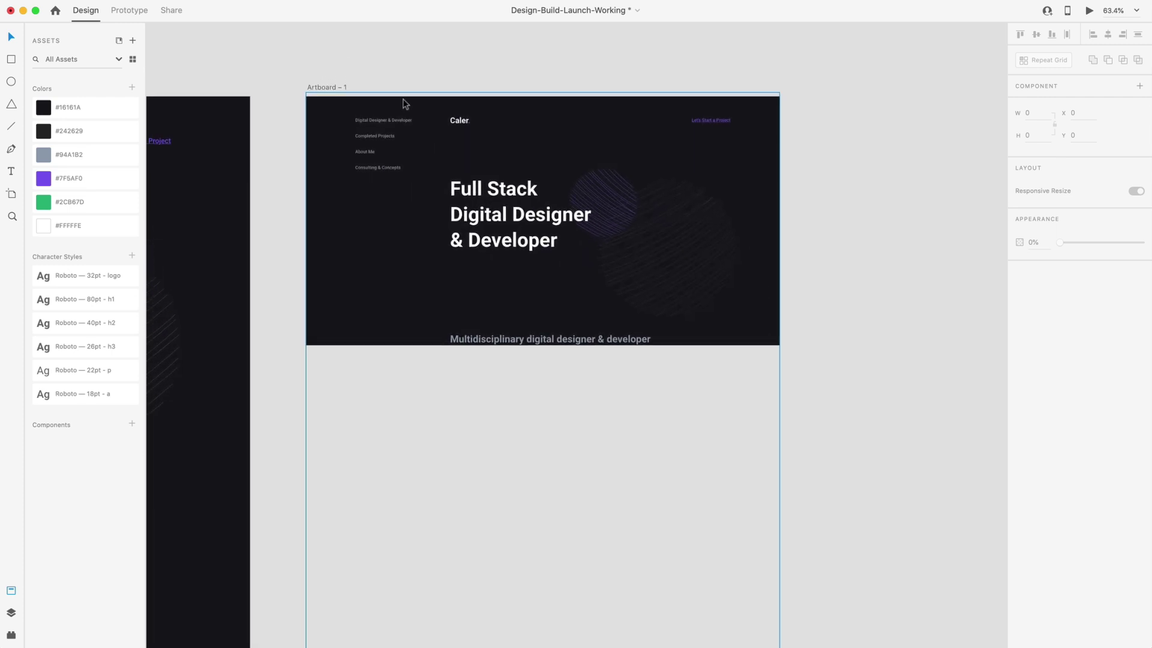
Export Artboard – 1 with Cmd+E as PNG 'graph-image' into the Episode 7 folder
click(326, 88)
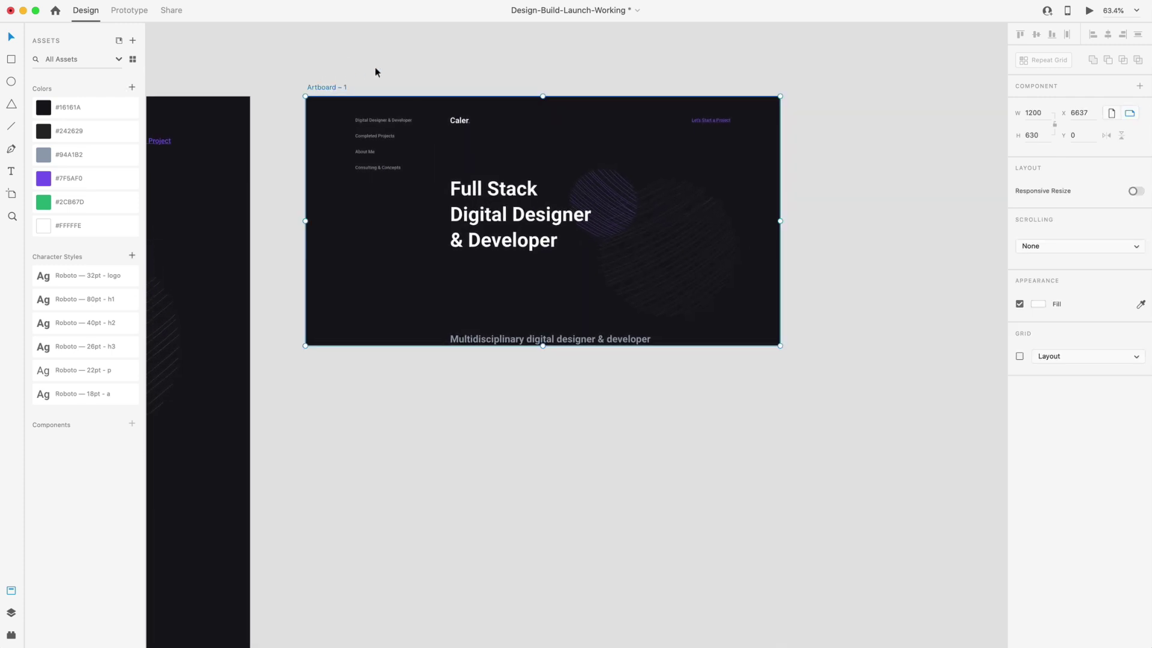
key(super+e)
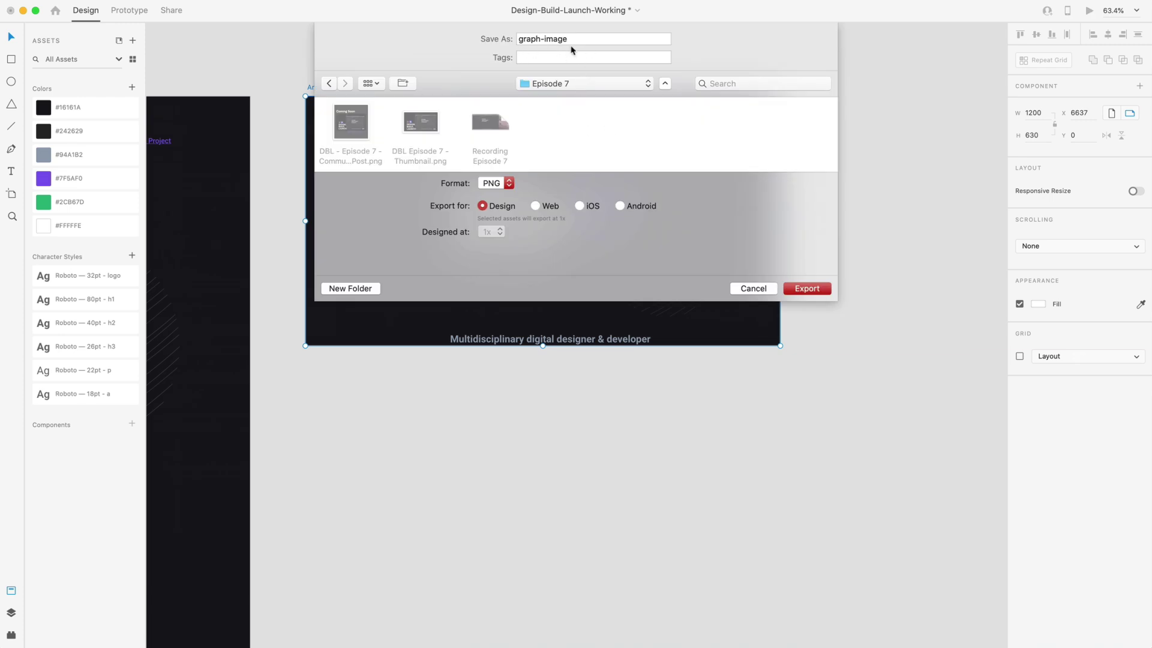
click(806, 288)
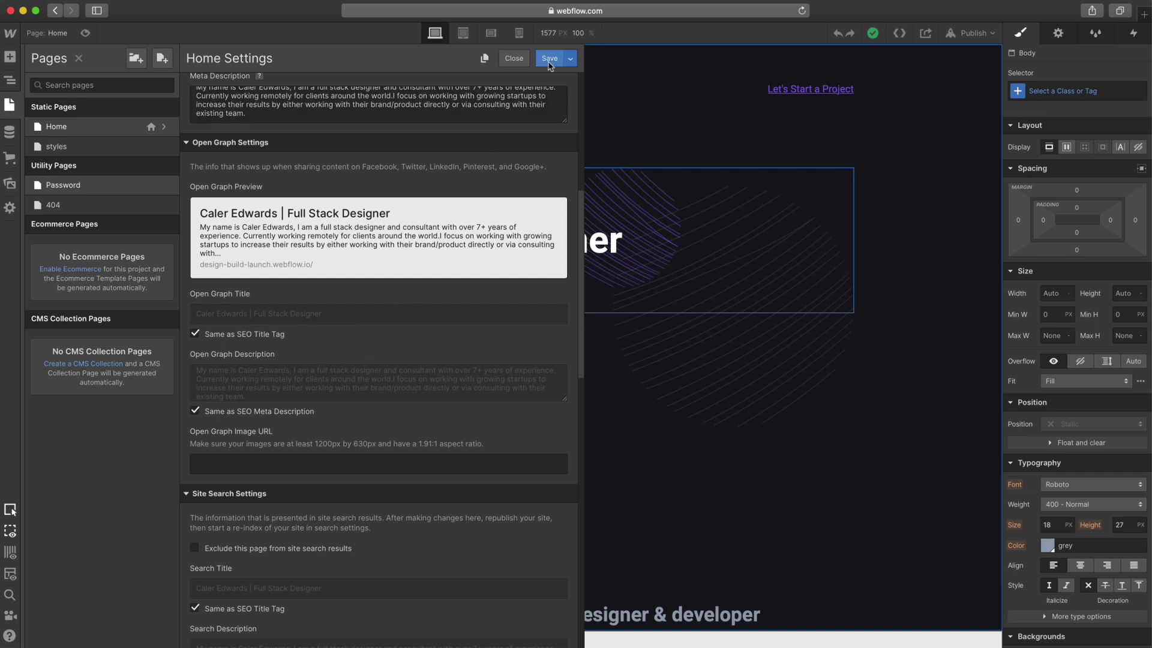
Upload graph-image.png to the site's Assets and open its hosted image in a new tab
click(549, 60)
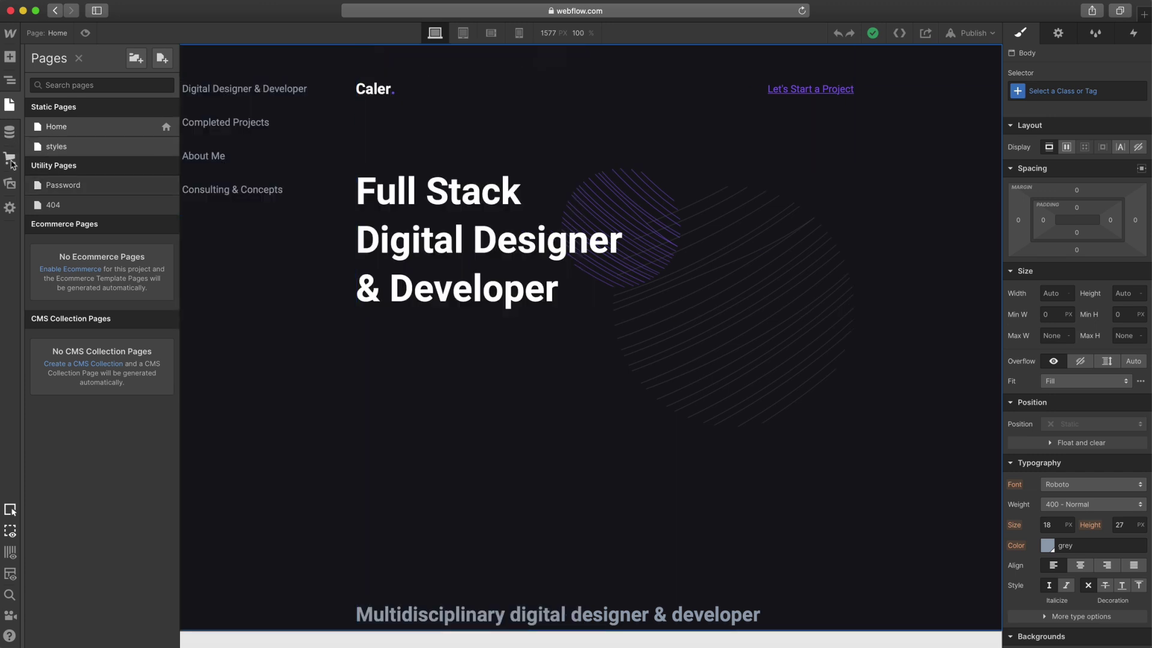
click(9, 185)
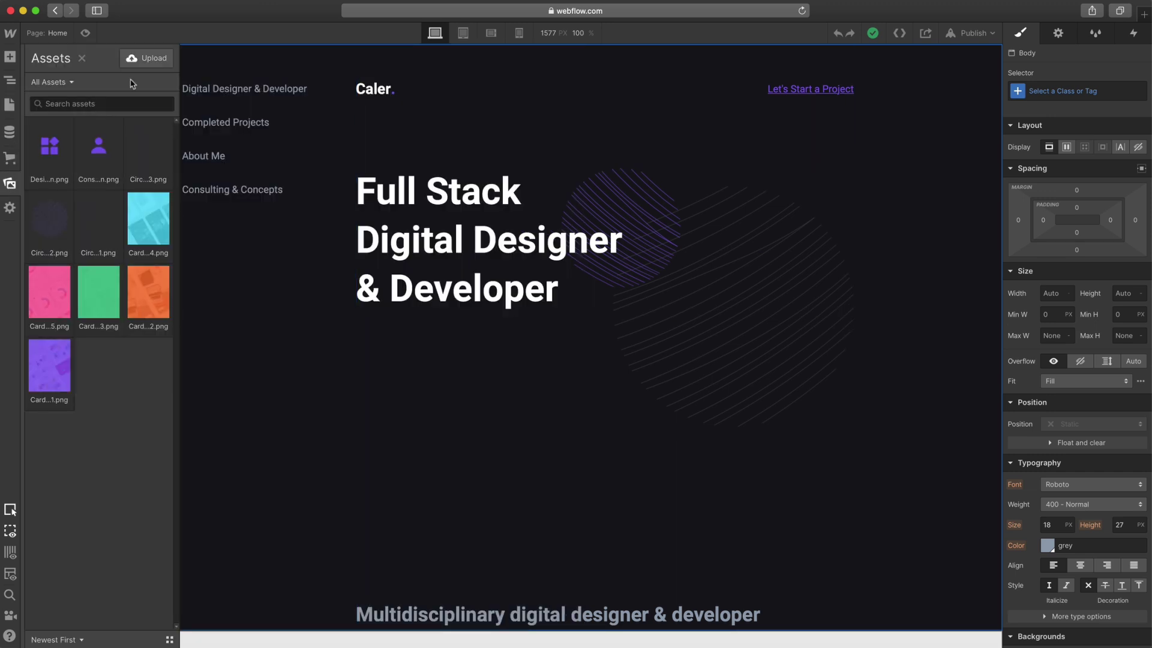
click(145, 57)
click(501, 74)
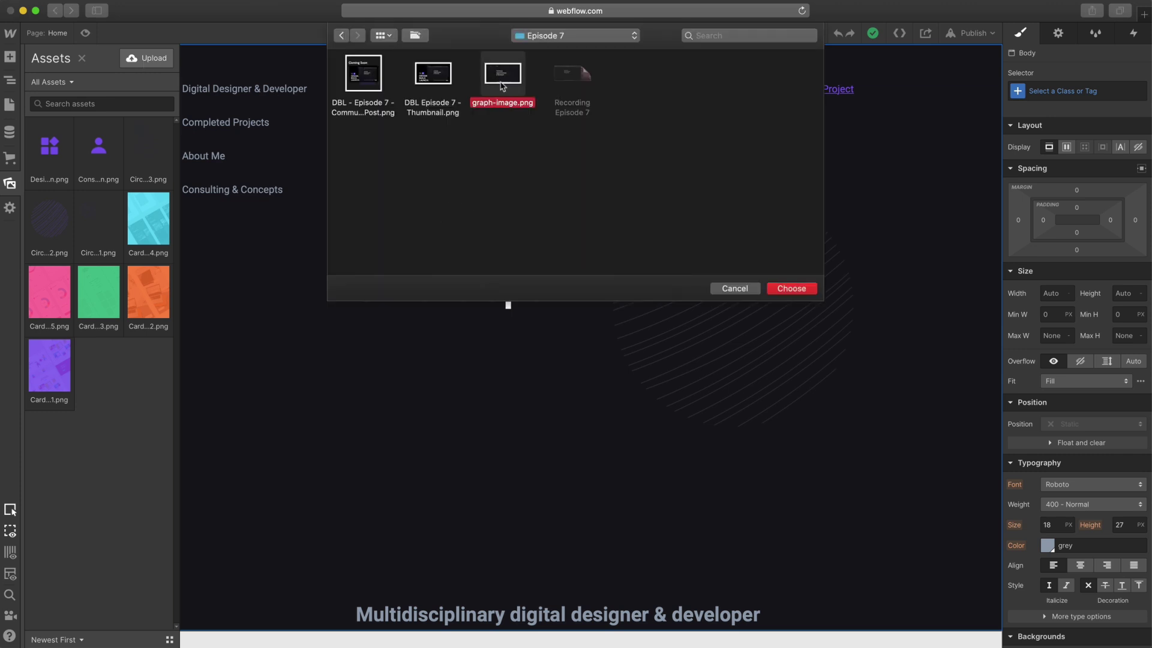
click(789, 289)
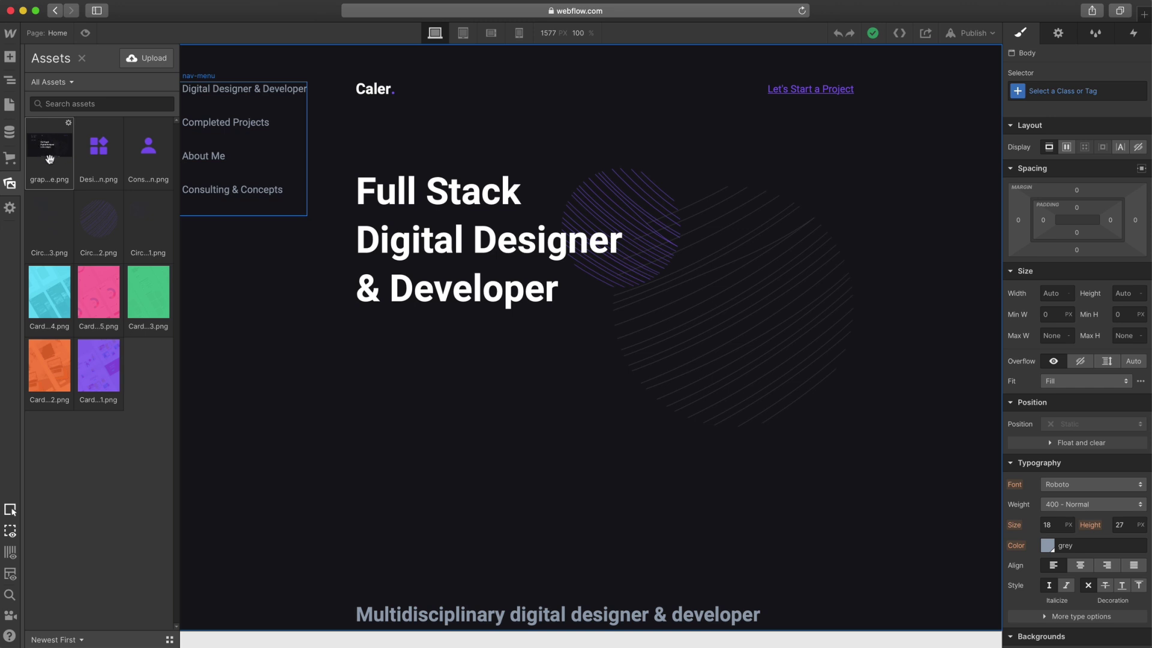
click(68, 123)
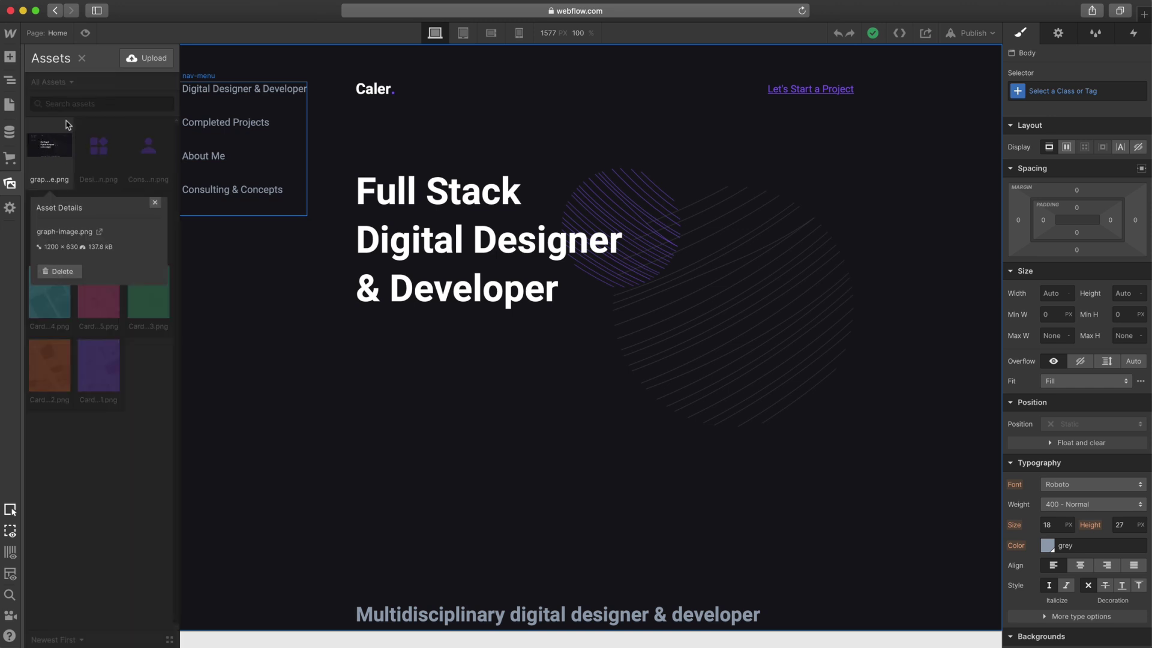
click(100, 233)
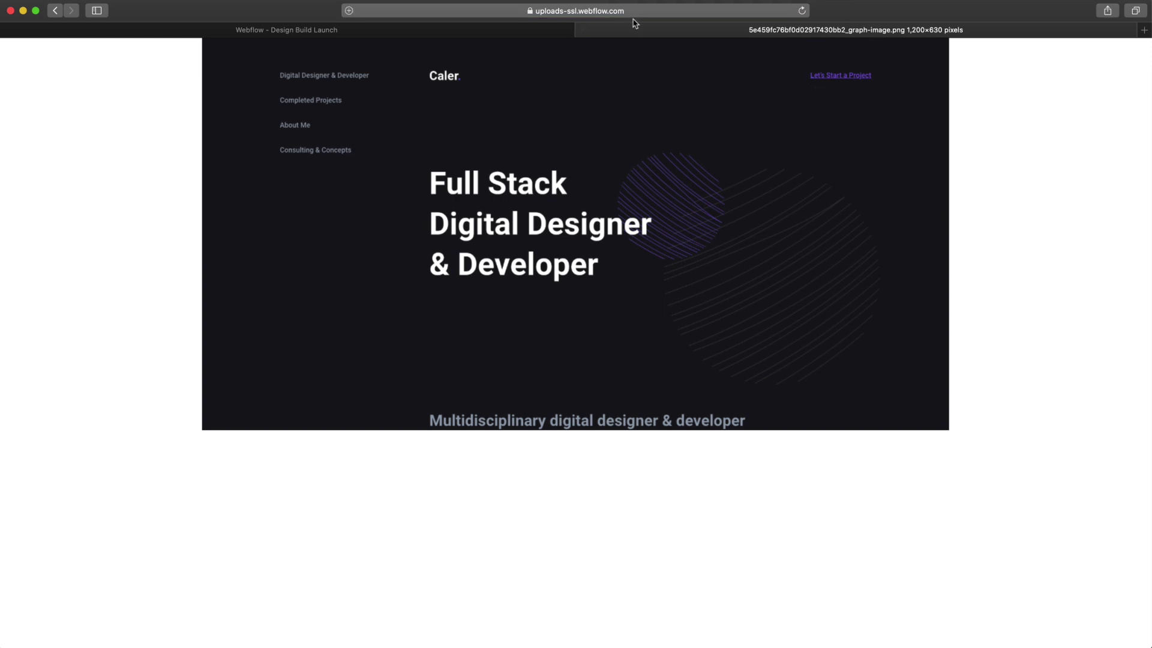
Paste the graph-image.png URL into the Home page's Open Graph Image URL and save
click(583, 30)
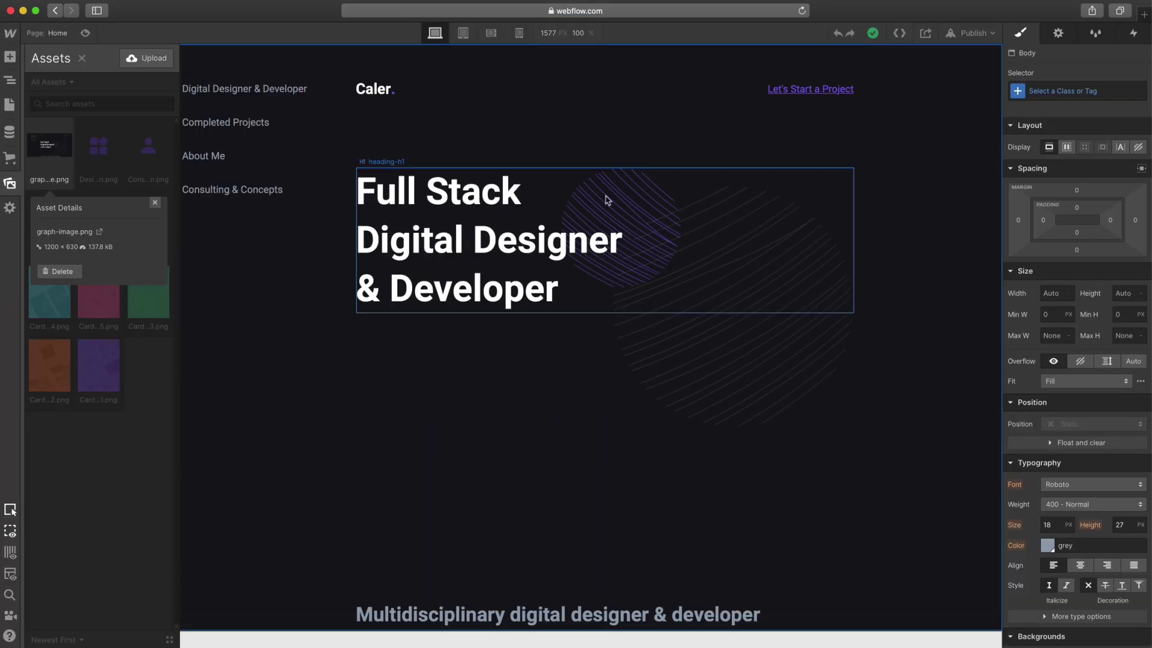
key(p)
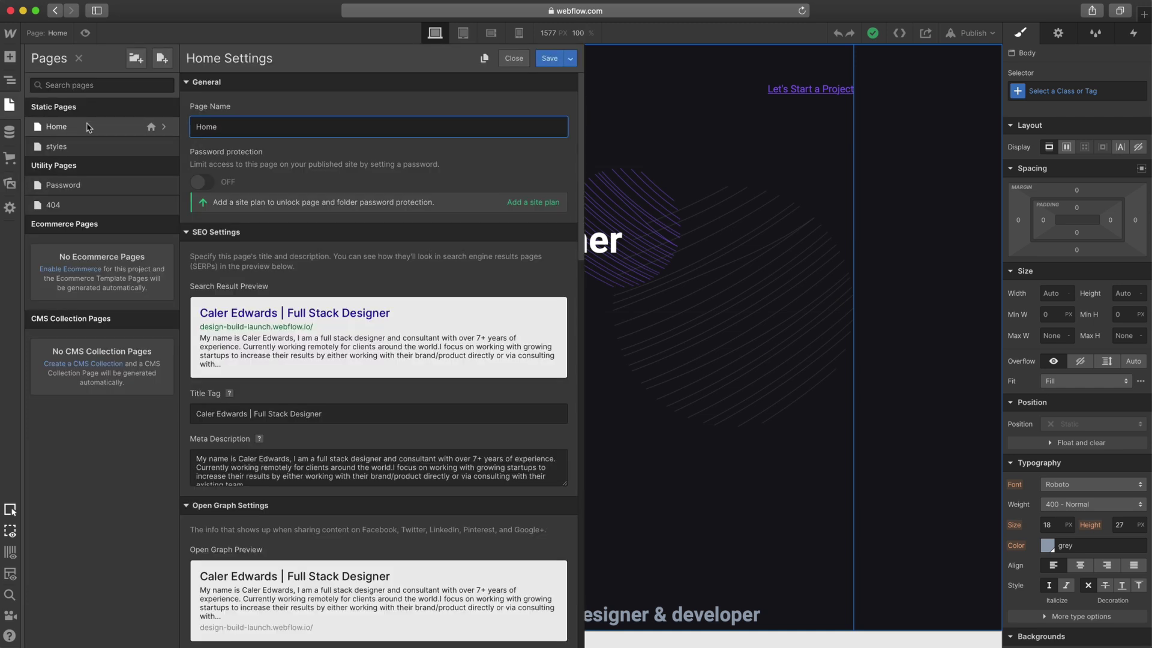
scroll(384, 419, down, 10)
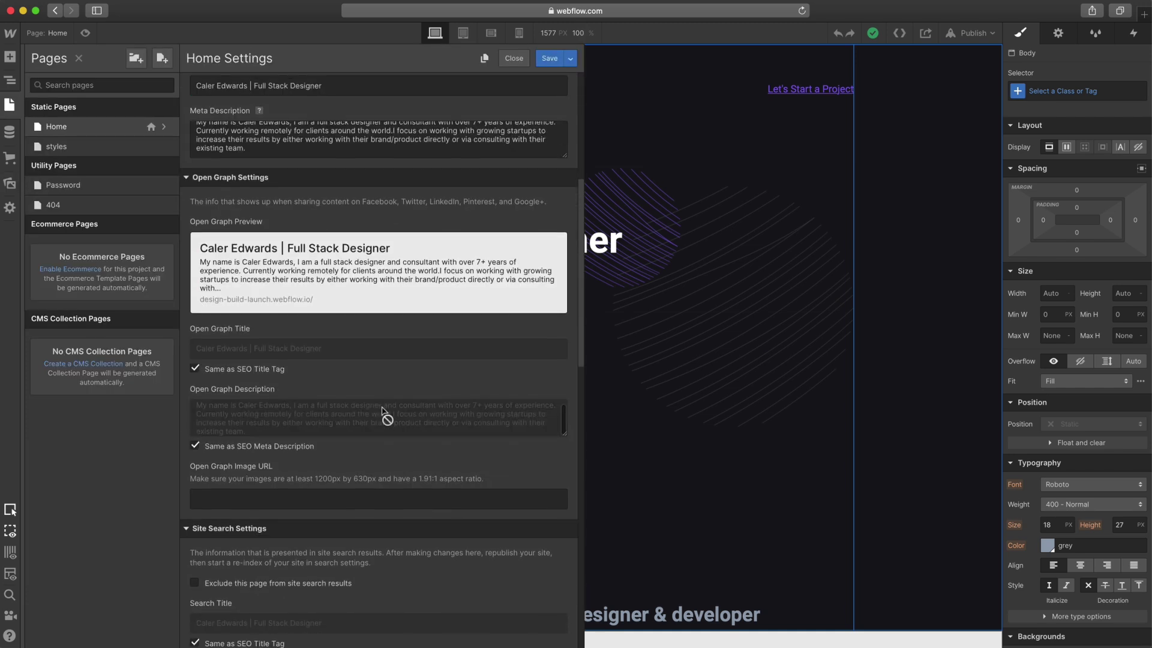
click(229, 276)
text(https://uploads-ssl.webflow.com/5e331778d890864fac11601e/5e459fc76bf0d02917430bb2_graph-image.png)
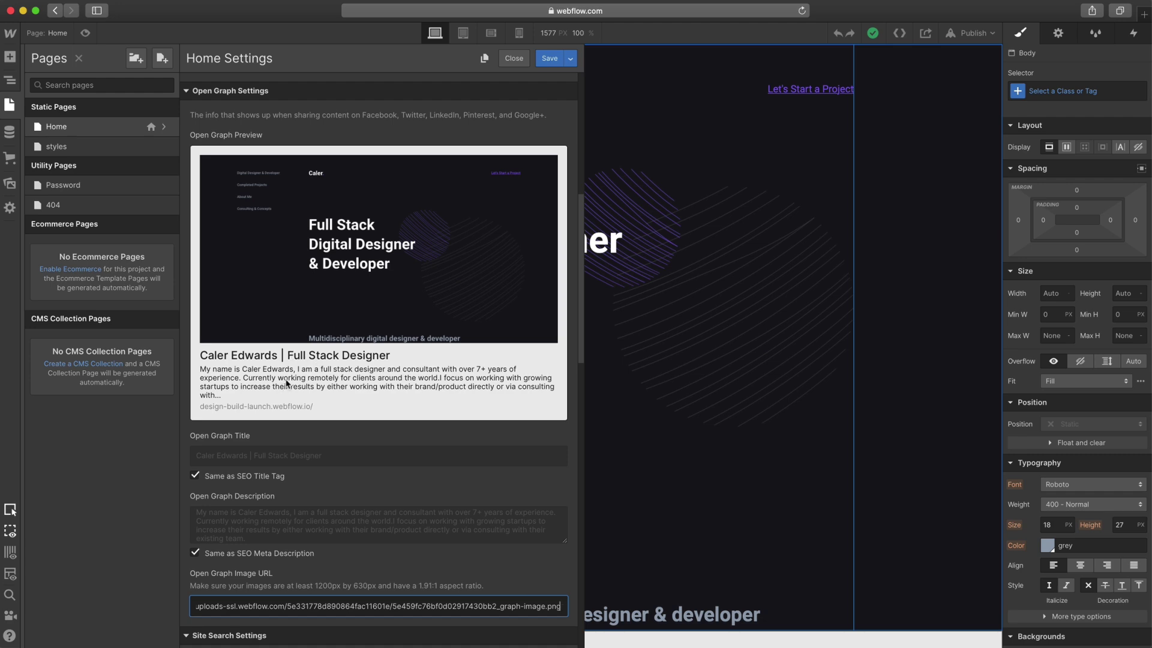
scroll(289, 387, up, 5)
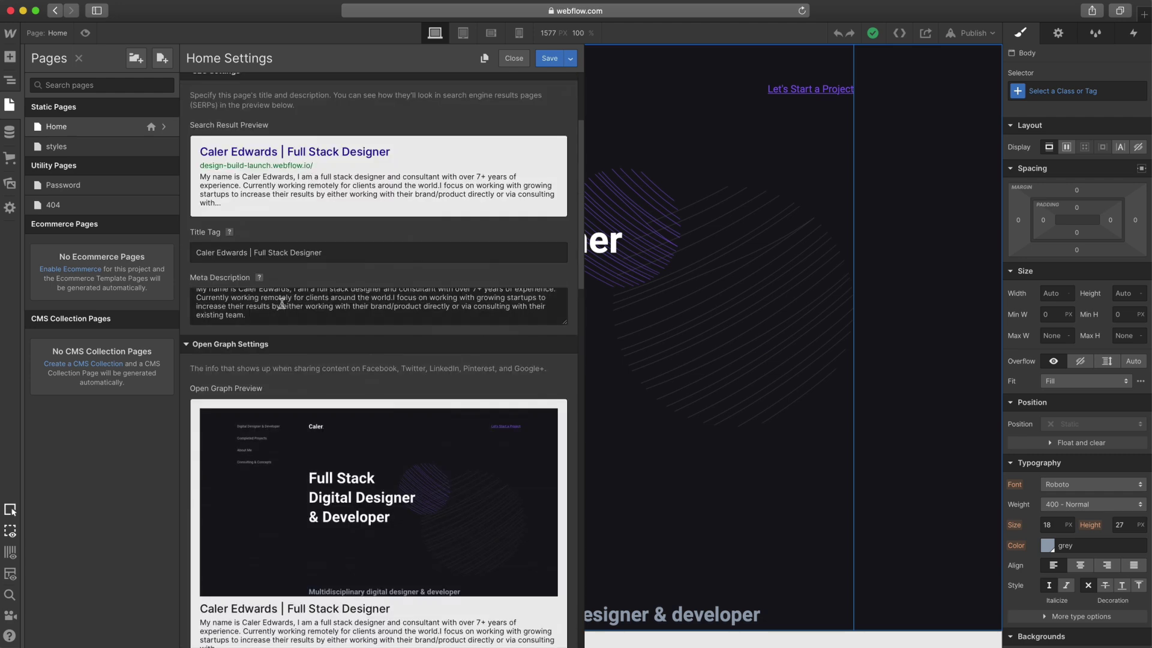
scroll(334, 283, down, 10)
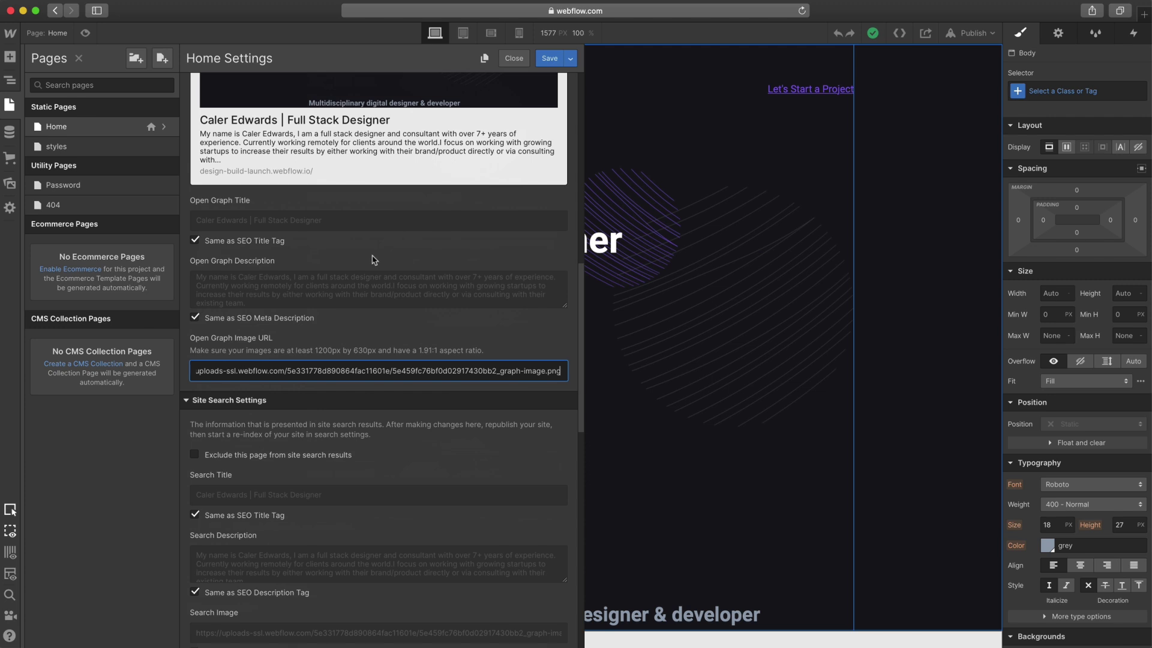
scroll(372, 260, down, 4)
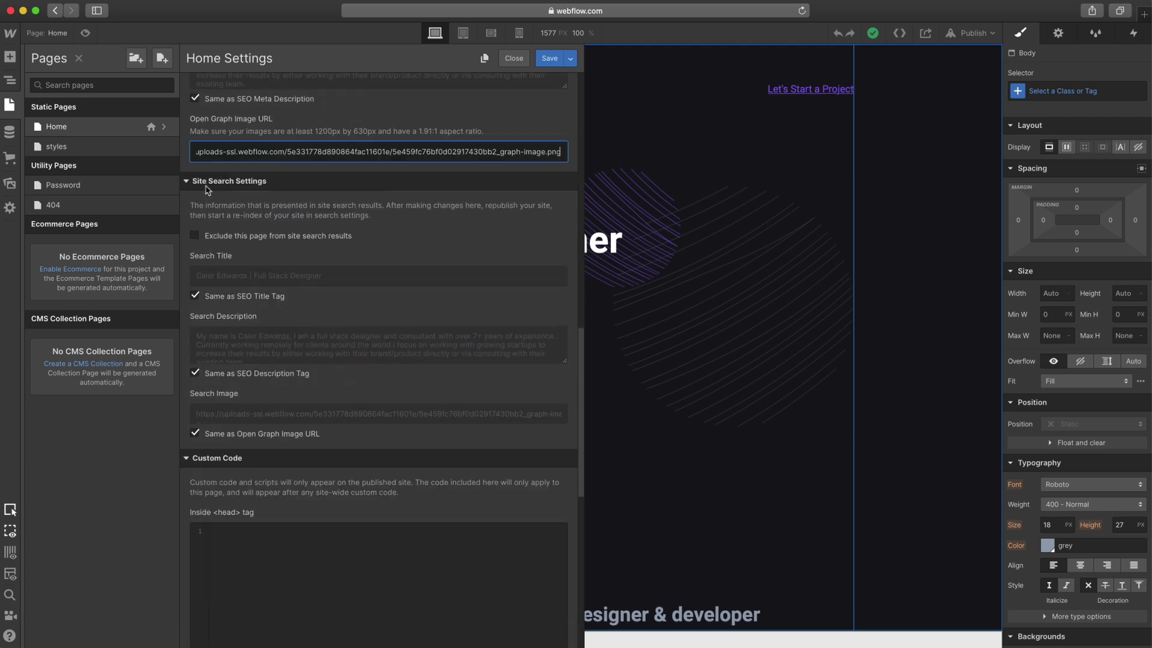
scroll(403, 207, down, 1)
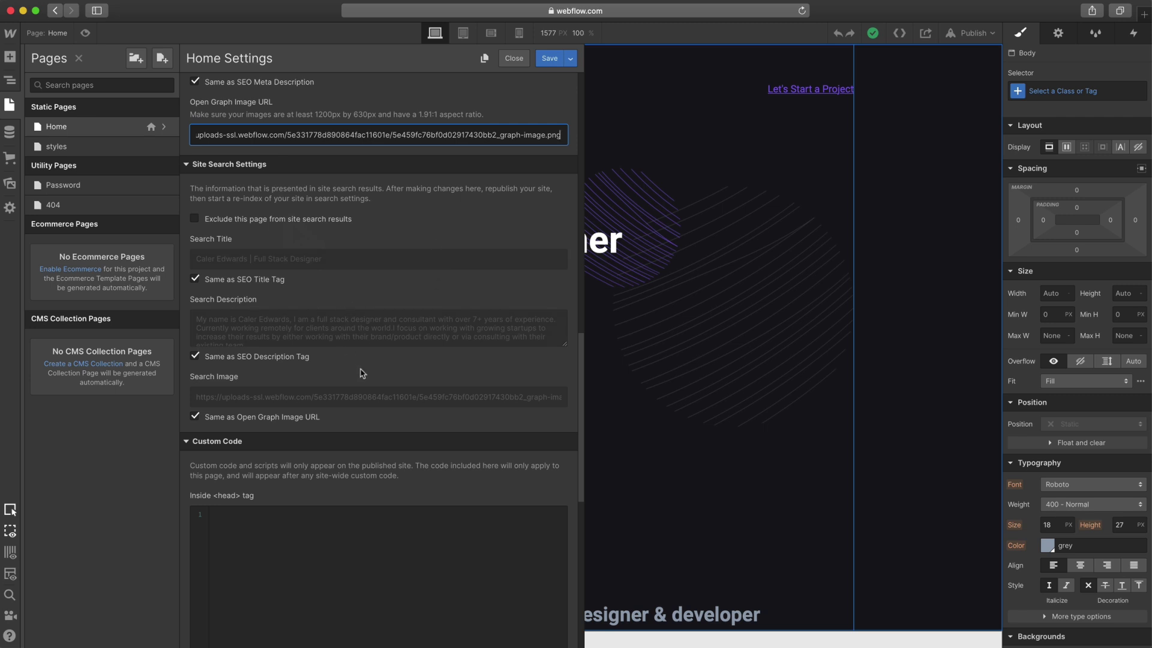
scroll(363, 379, down, 10)
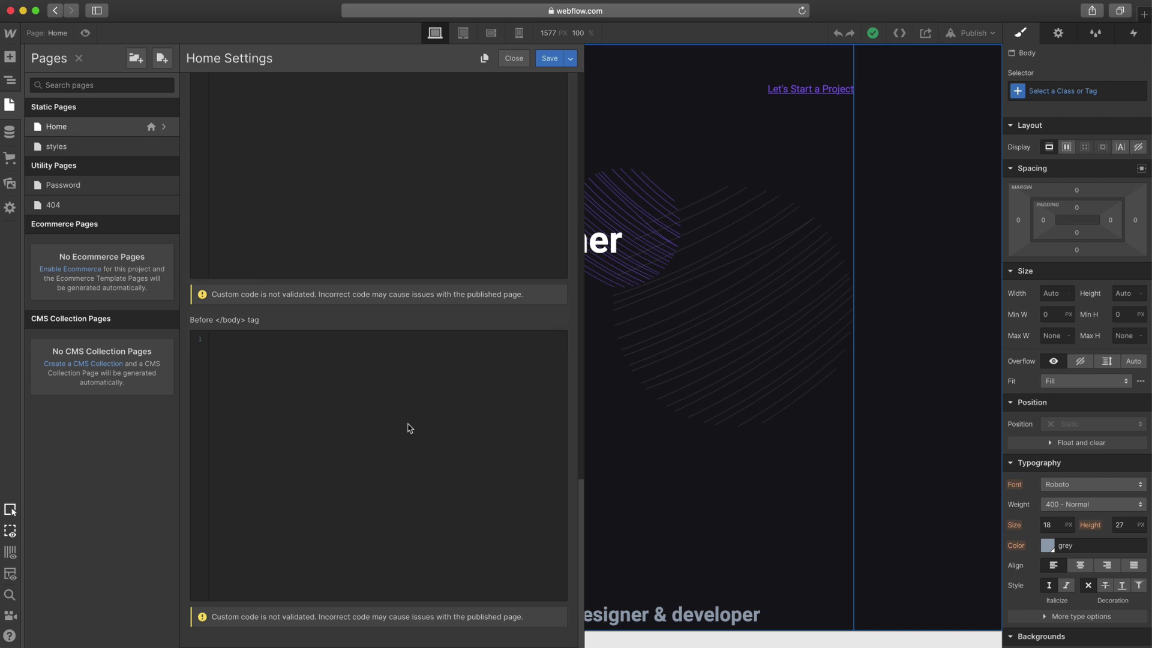
scroll(410, 428, up, 15)
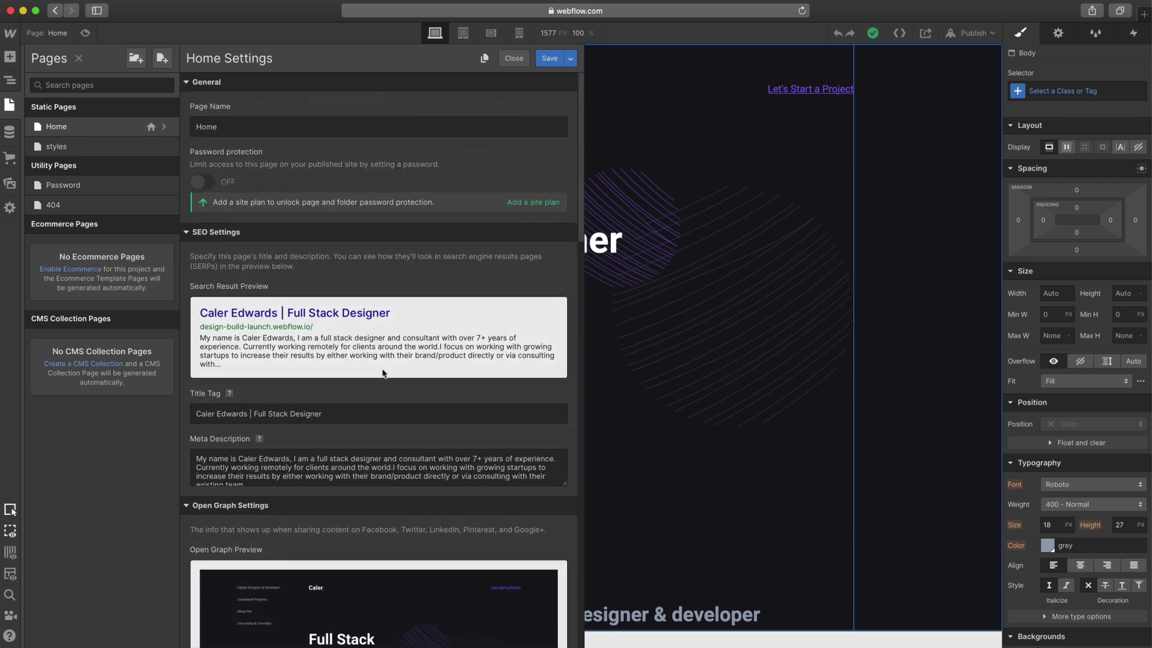
click(546, 58)
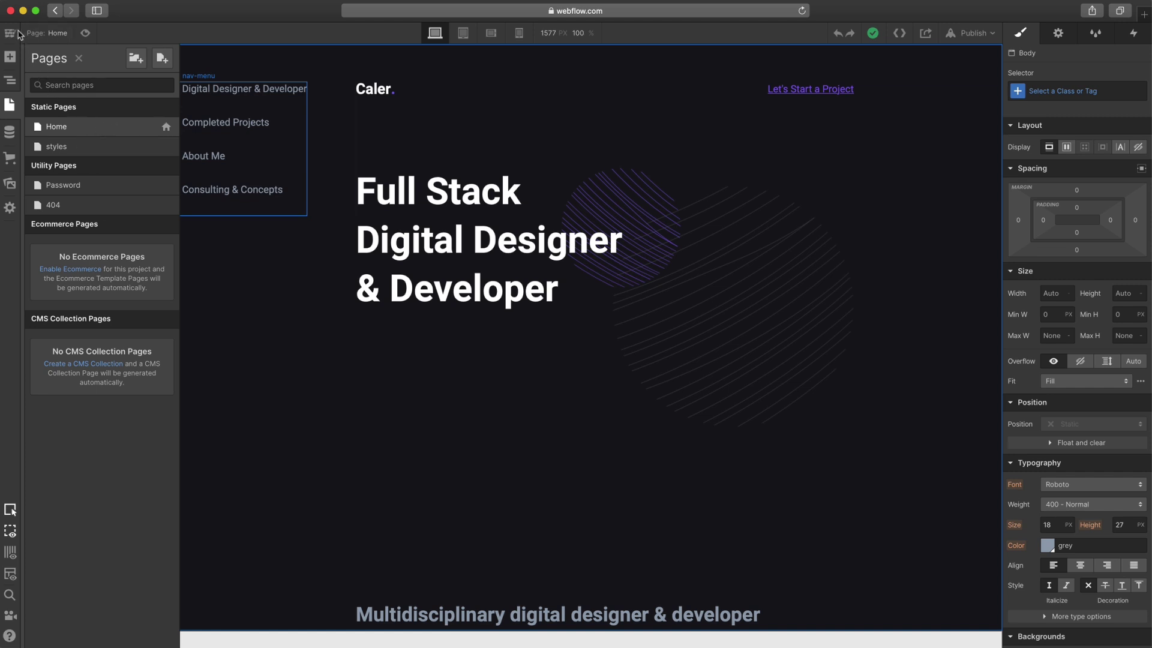
In Project Settings, replace the project name with the designer's name plus 'Full Stack Designer'
mouse_move(9, 39)
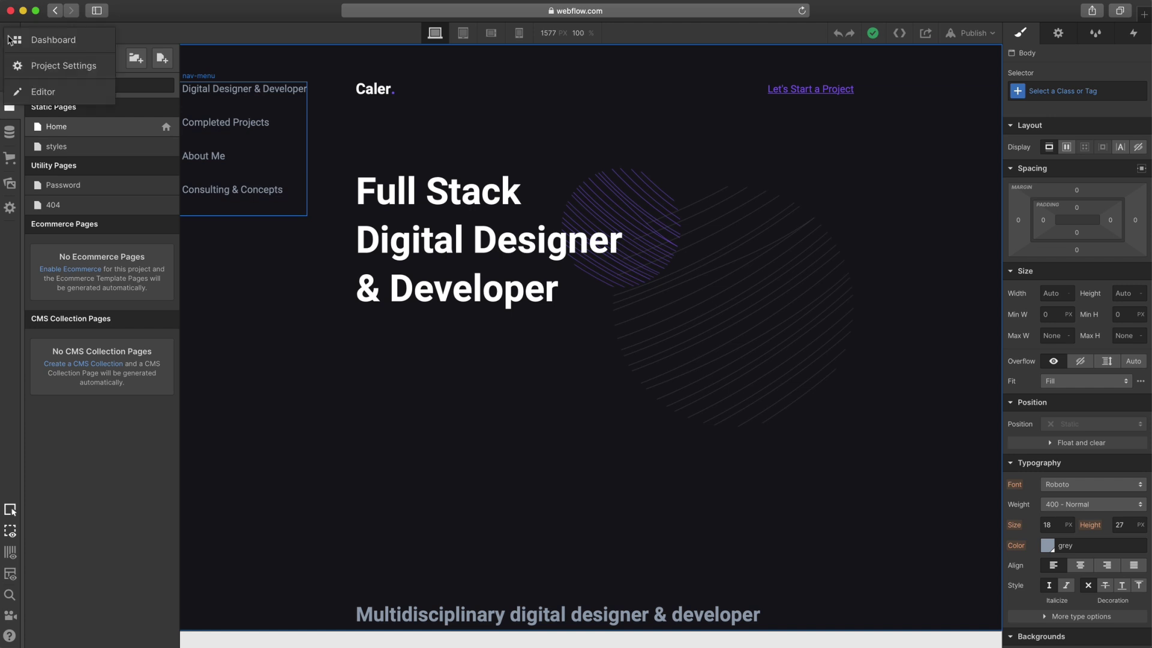
click(44, 69)
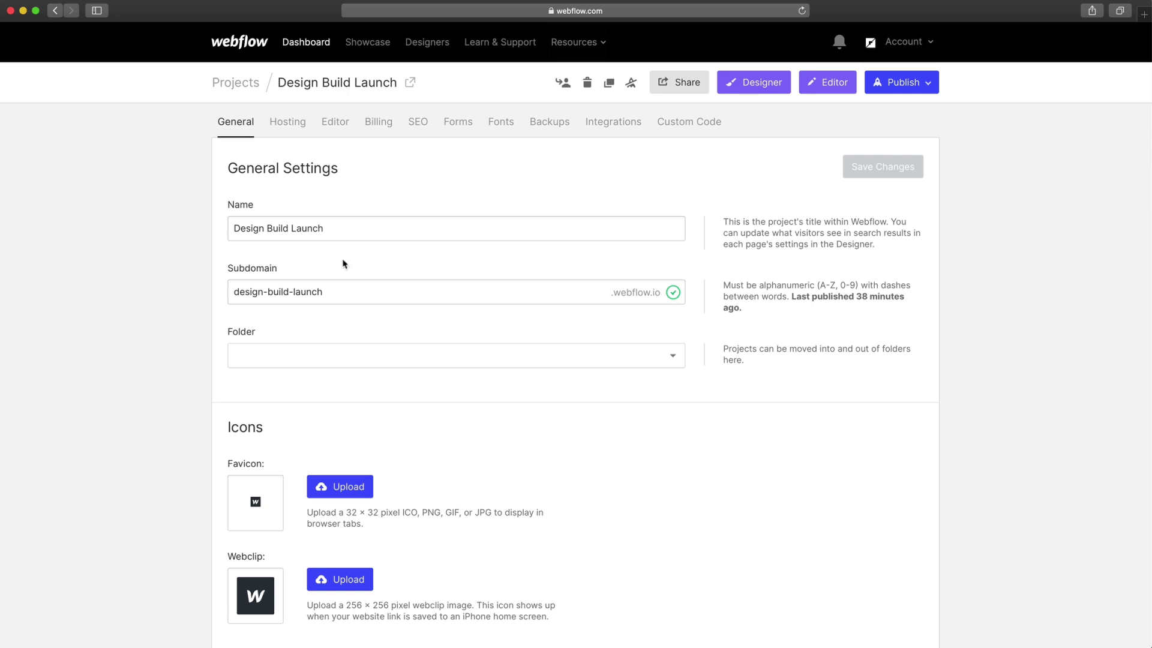
drag(404, 227, 227, 226)
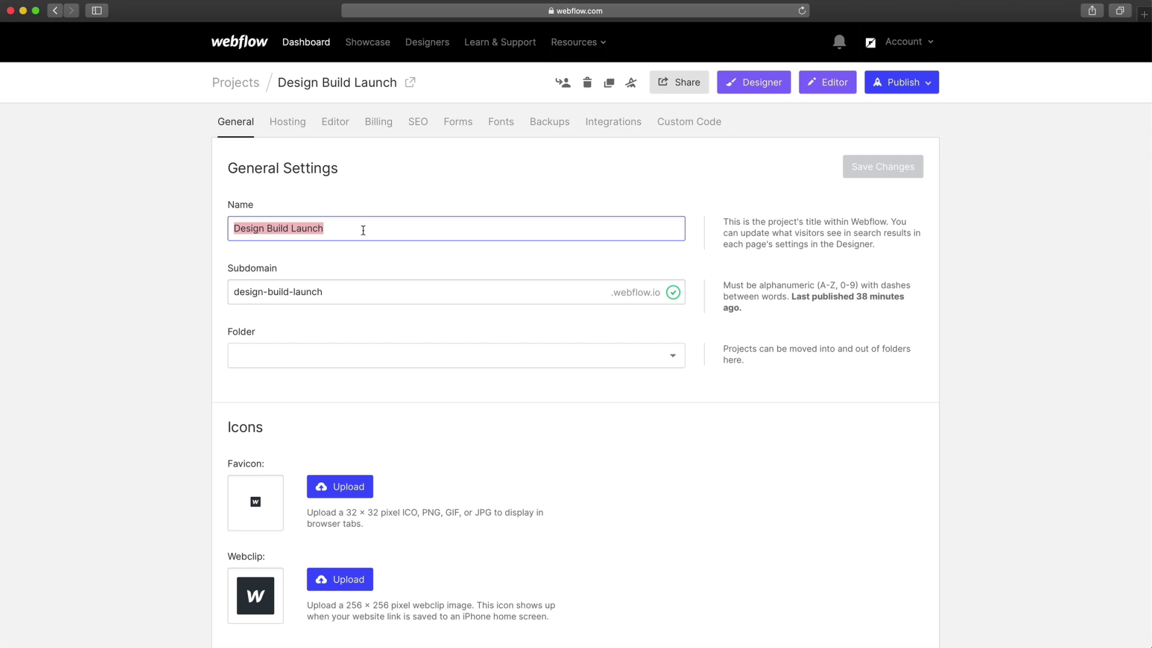
text(Caler Edwards | Full Stack Designer)
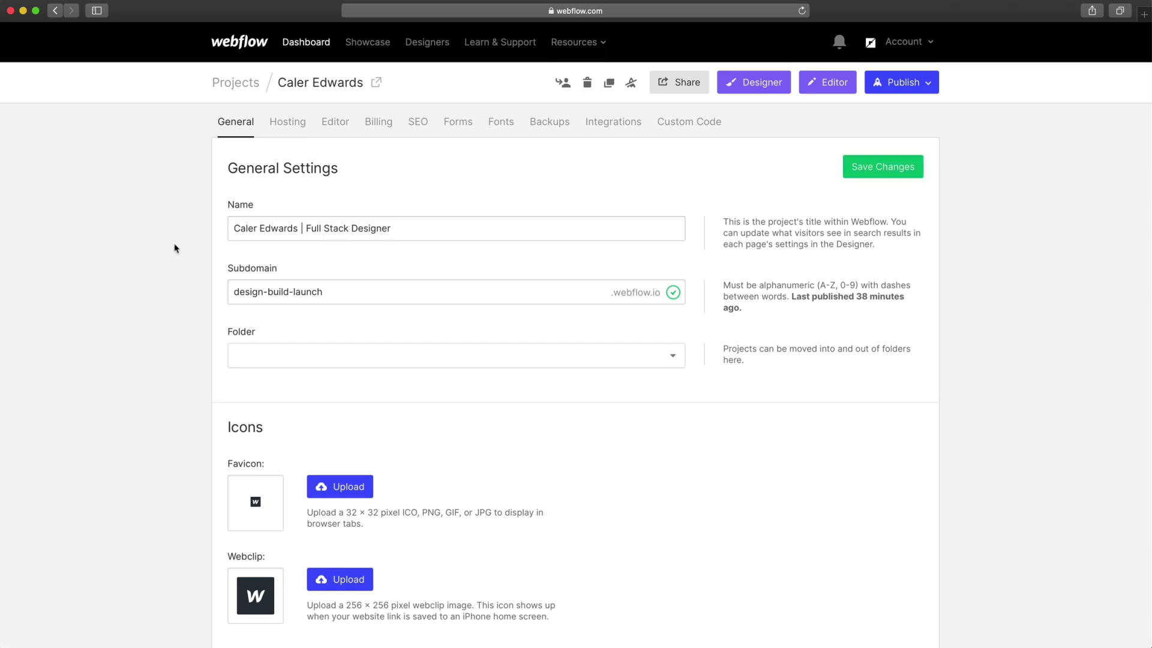
scroll(368, 250, down, 1)
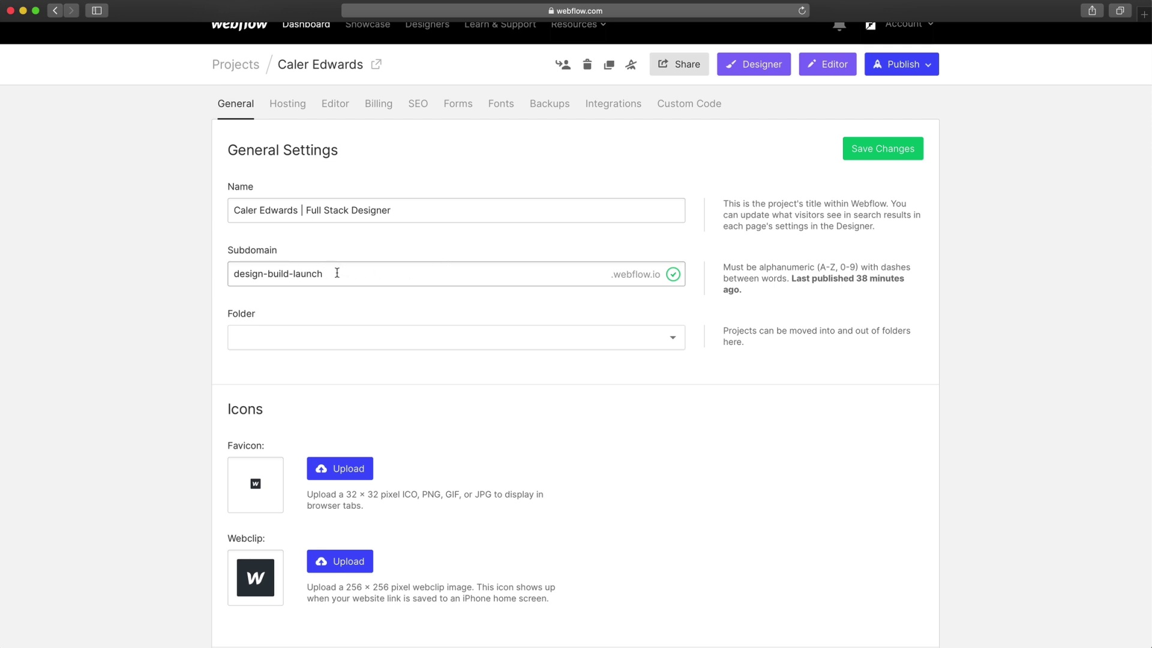
scroll(332, 239, down, 3)
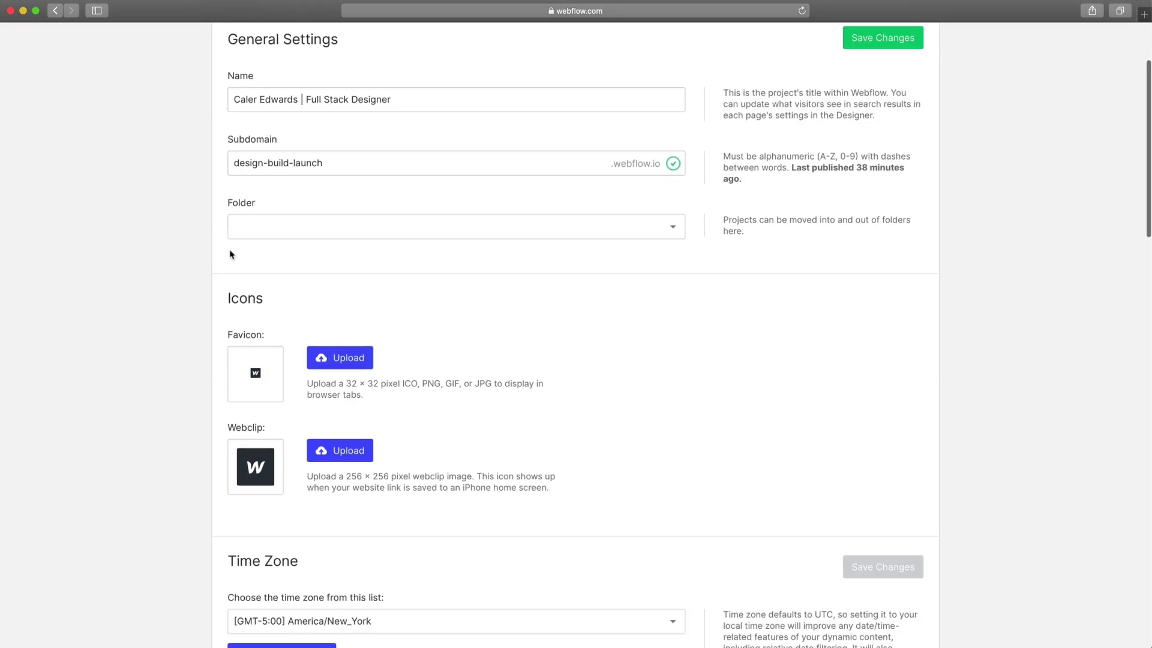
scroll(171, 327, down, 3)
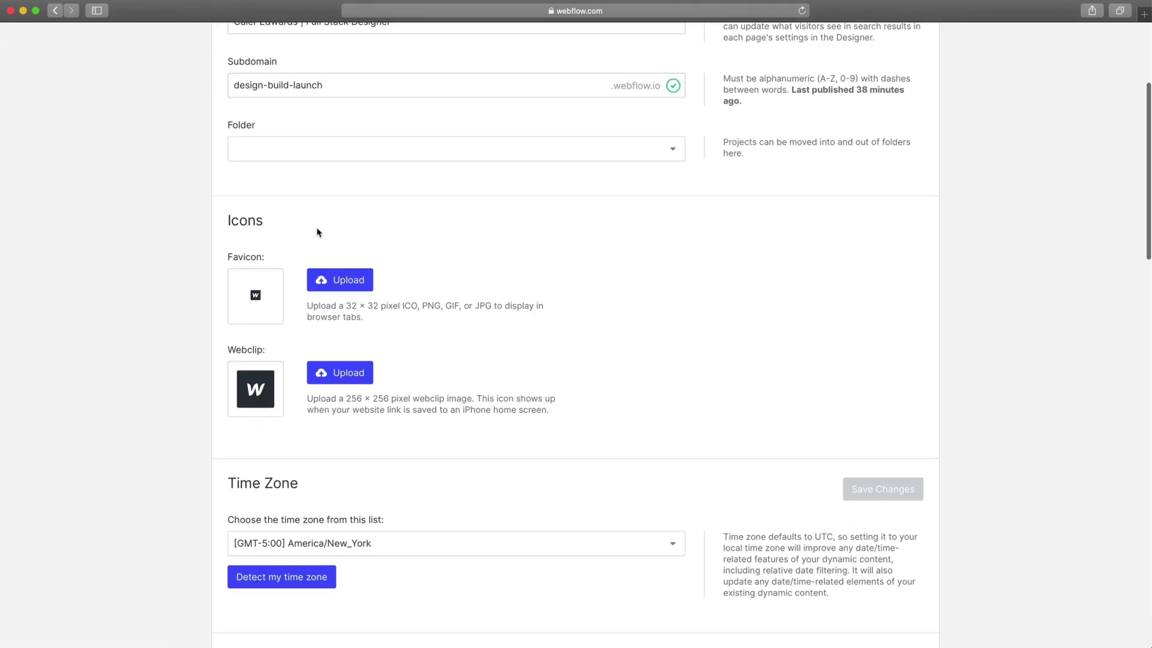
scroll(372, 225, down, 1)
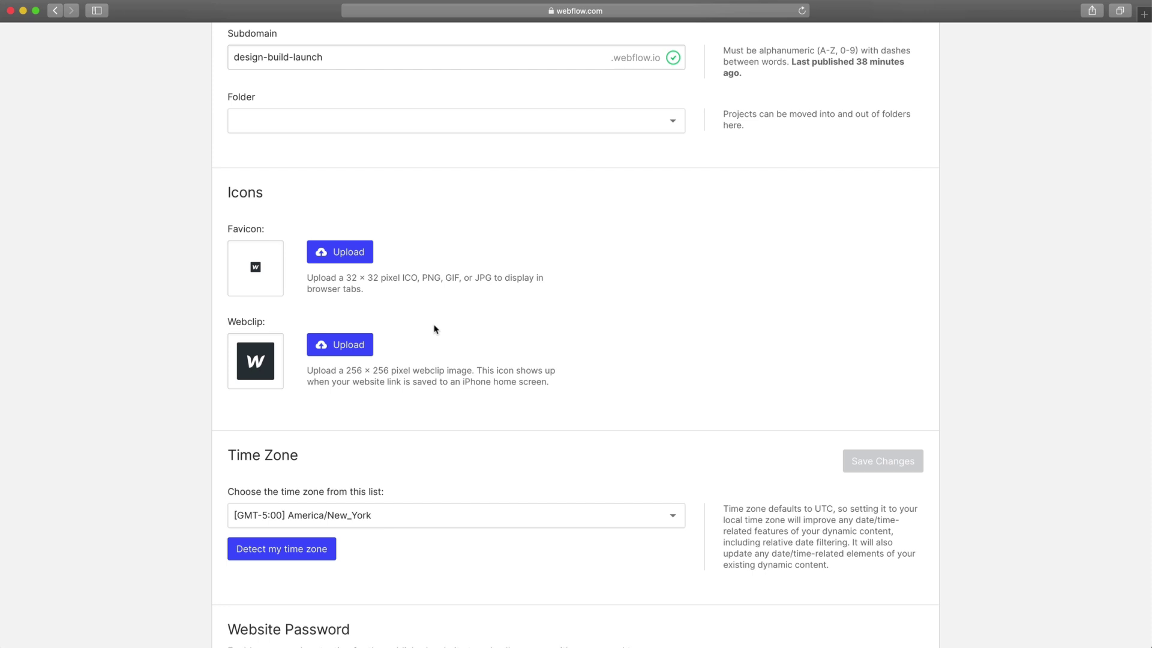
Remove the white background fill from both the 32x32 and 256x256 icon artboards
key(super+Tab)
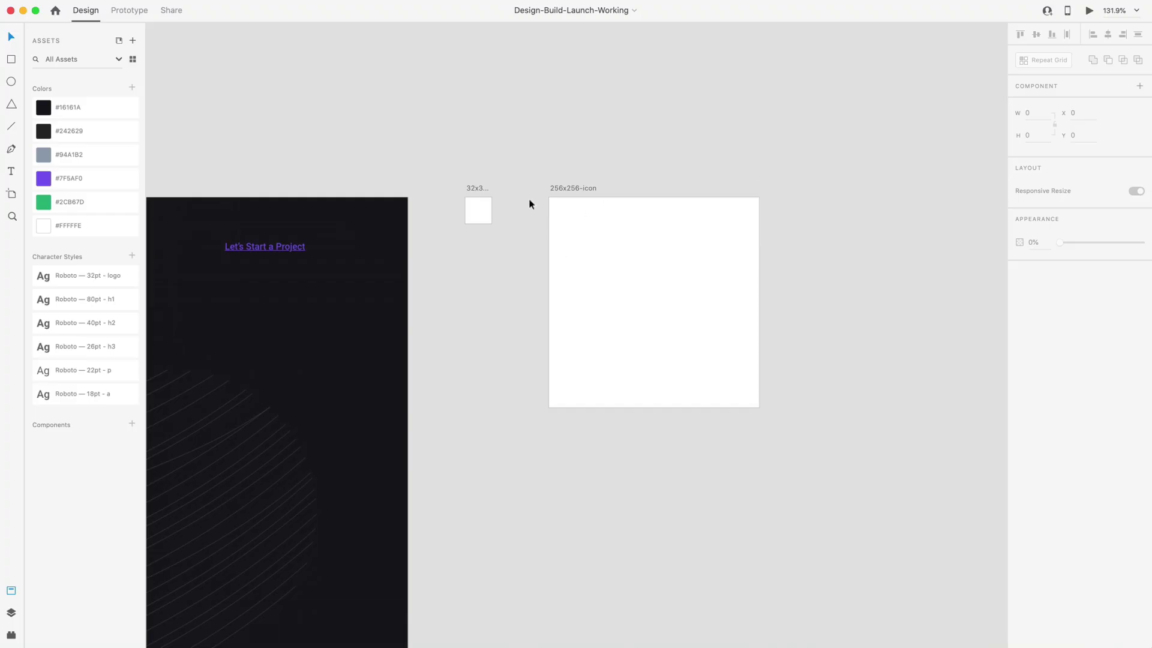
click(474, 190)
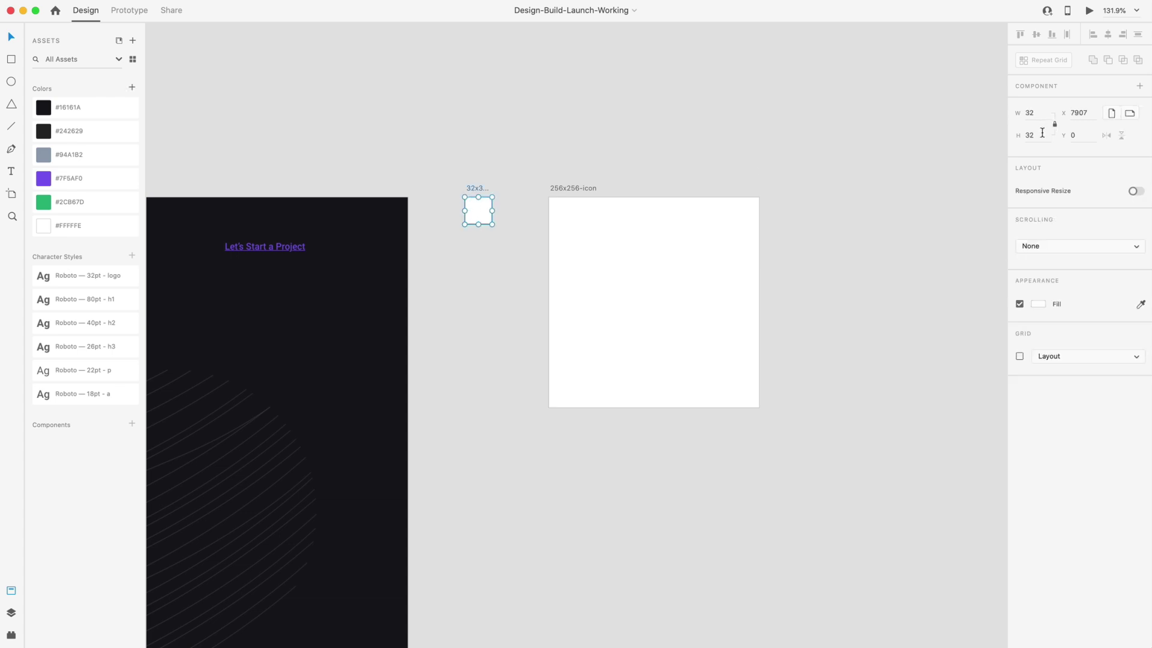
click(557, 189)
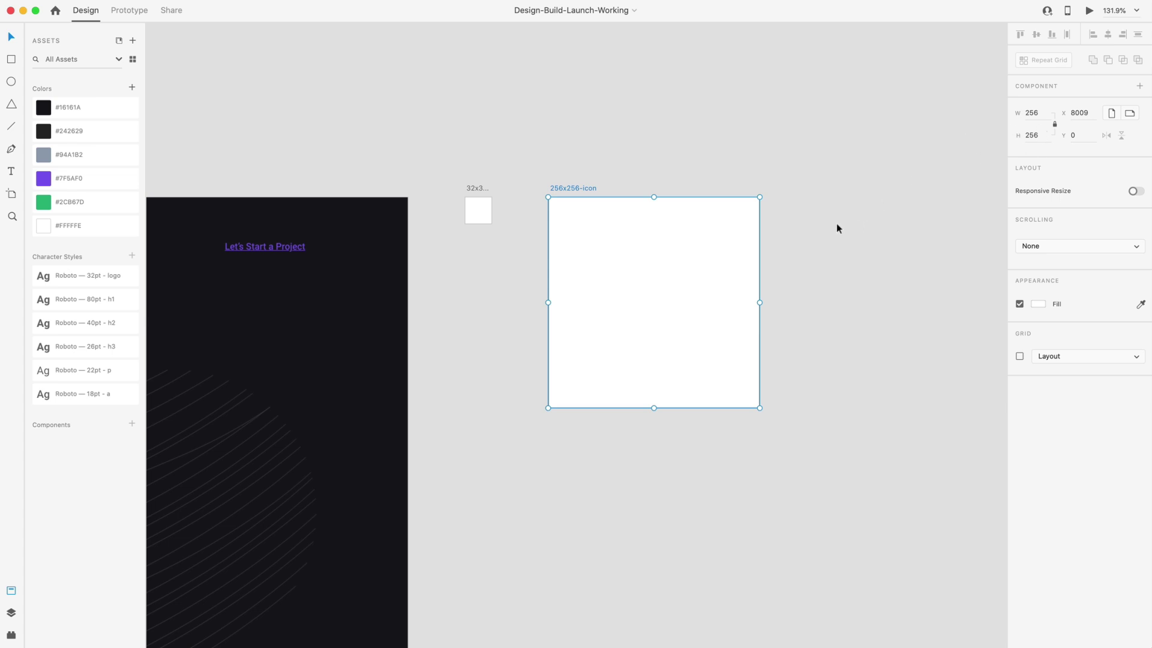
shift+click(474, 190)
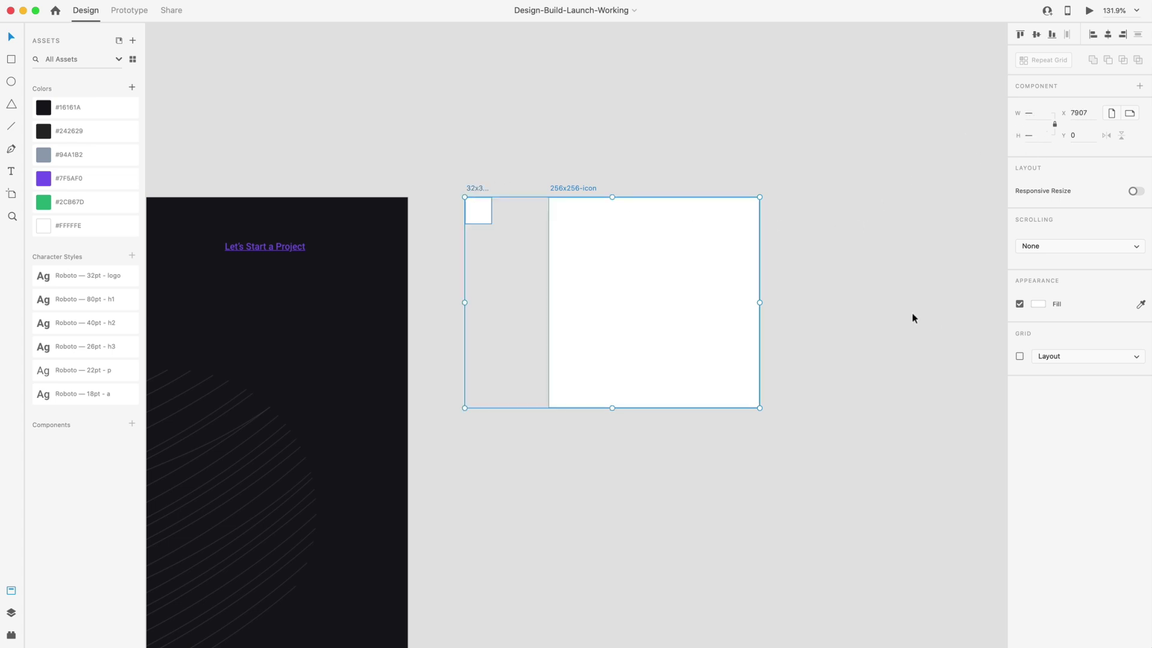
click(1020, 304)
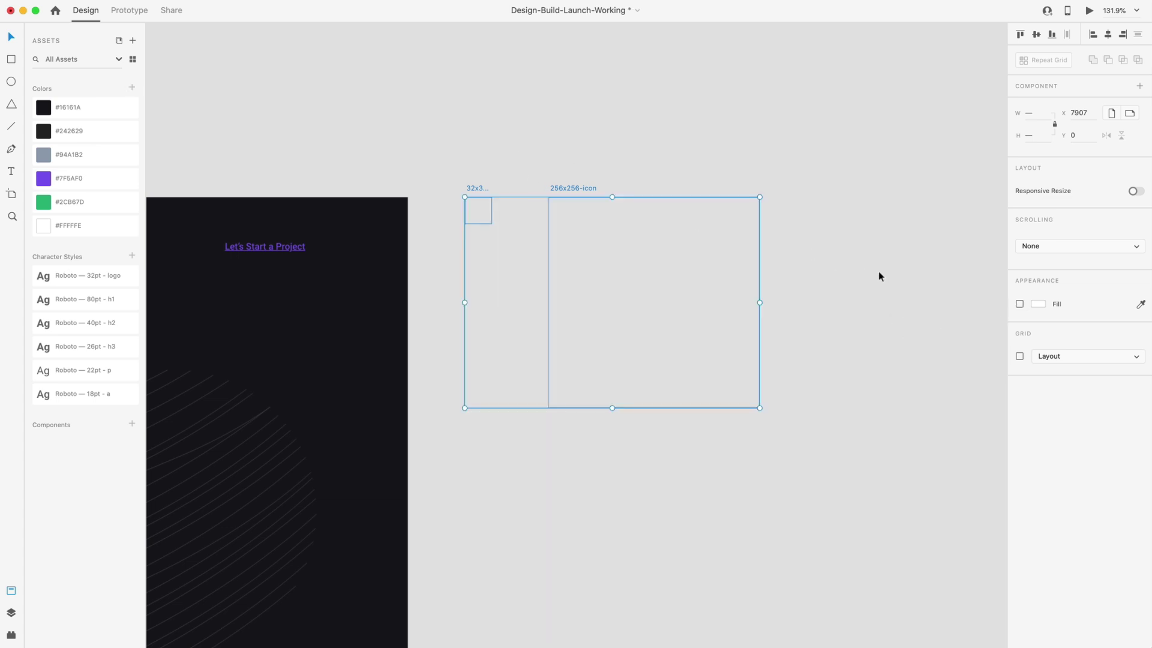
click(598, 268)
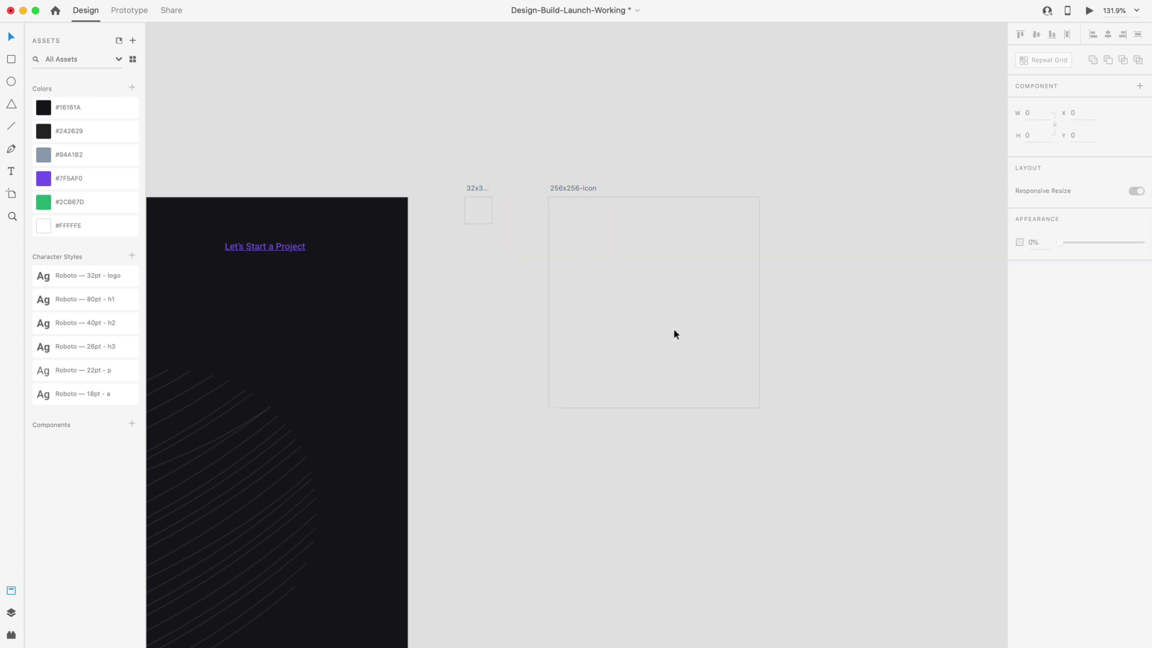
Draw a borderless square filling the 32x32 artboard with corner radius 4 and fill #16161A
scroll(541, 252, up, 10)
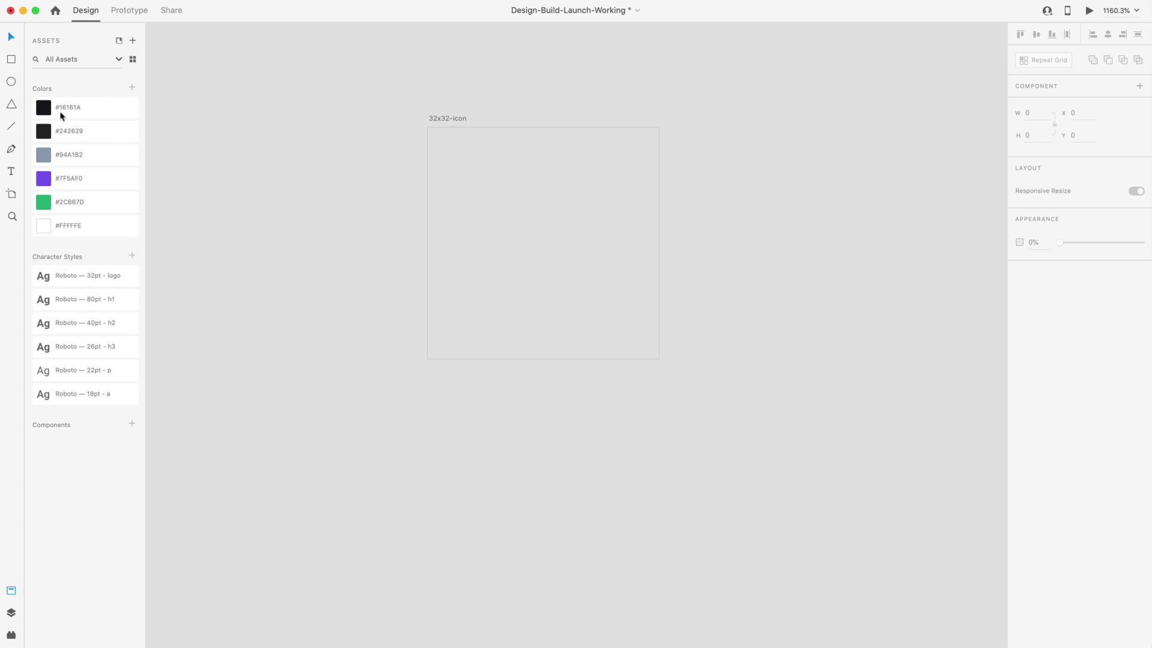
drag(428, 126, 659, 359)
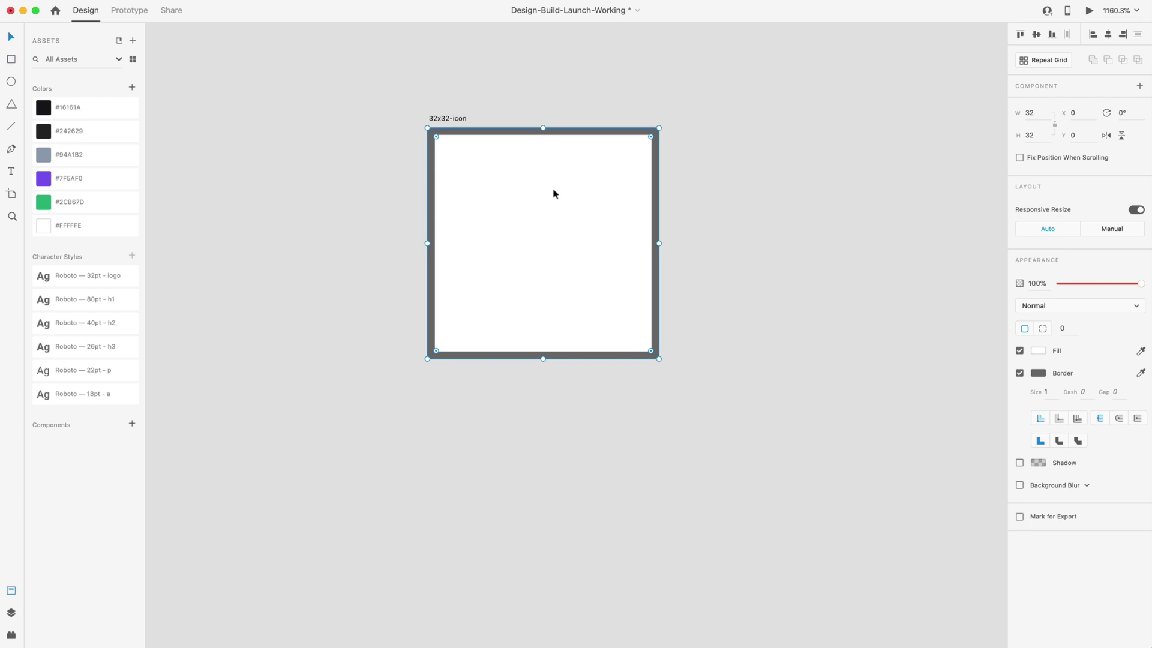
click(1020, 372)
drag(650, 350, 633, 326)
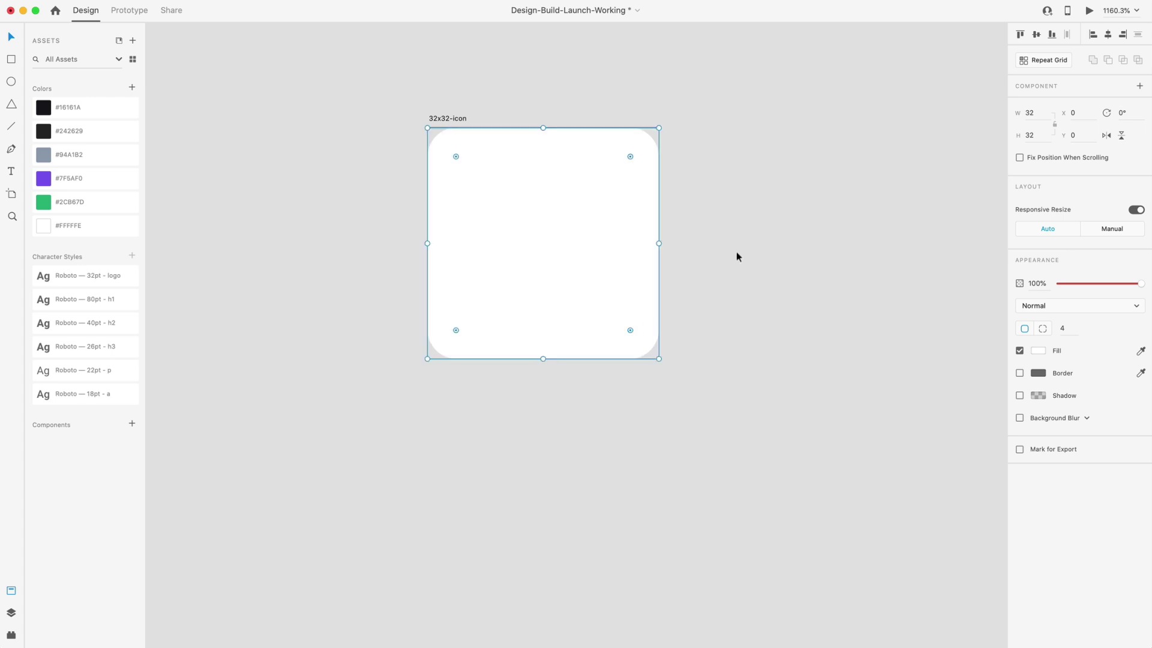
click(46, 110)
Add a letter 'C' text and move it onto the dark square
key(t)
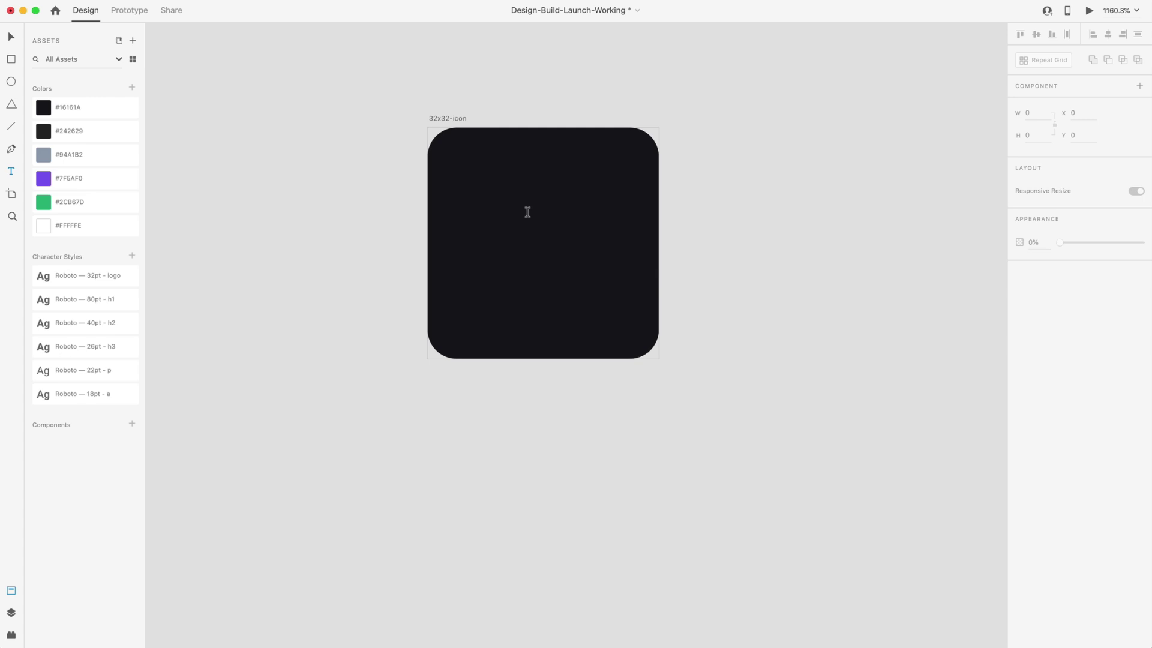
click(527, 210)
text(C)
click(11, 38)
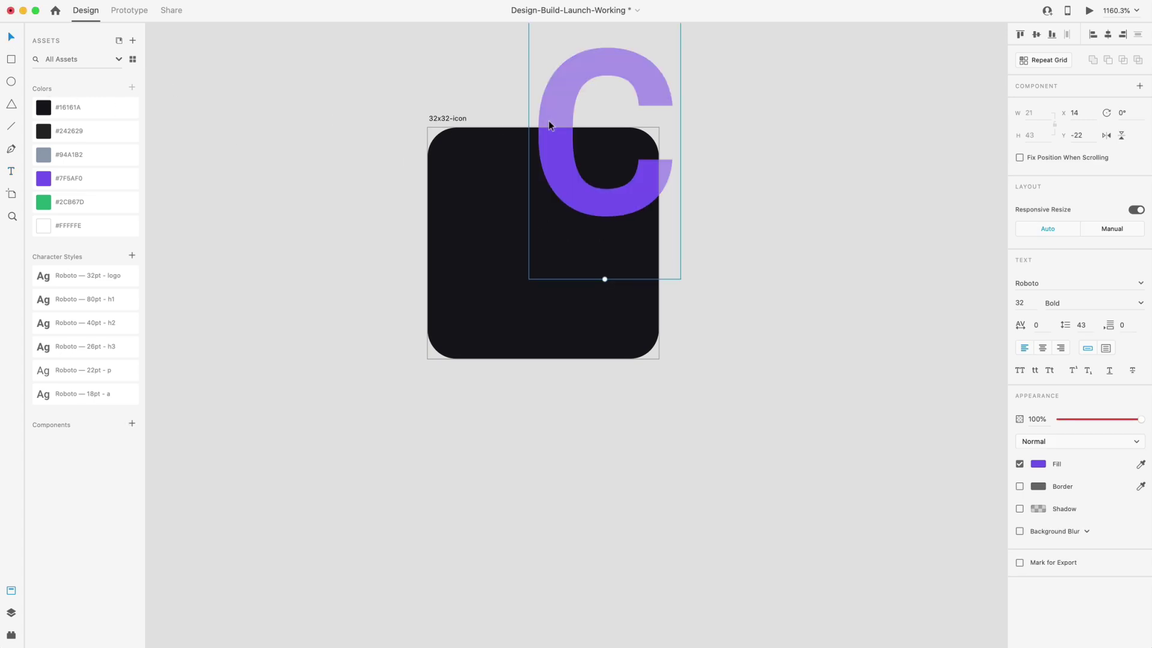
drag(548, 120, 509, 252)
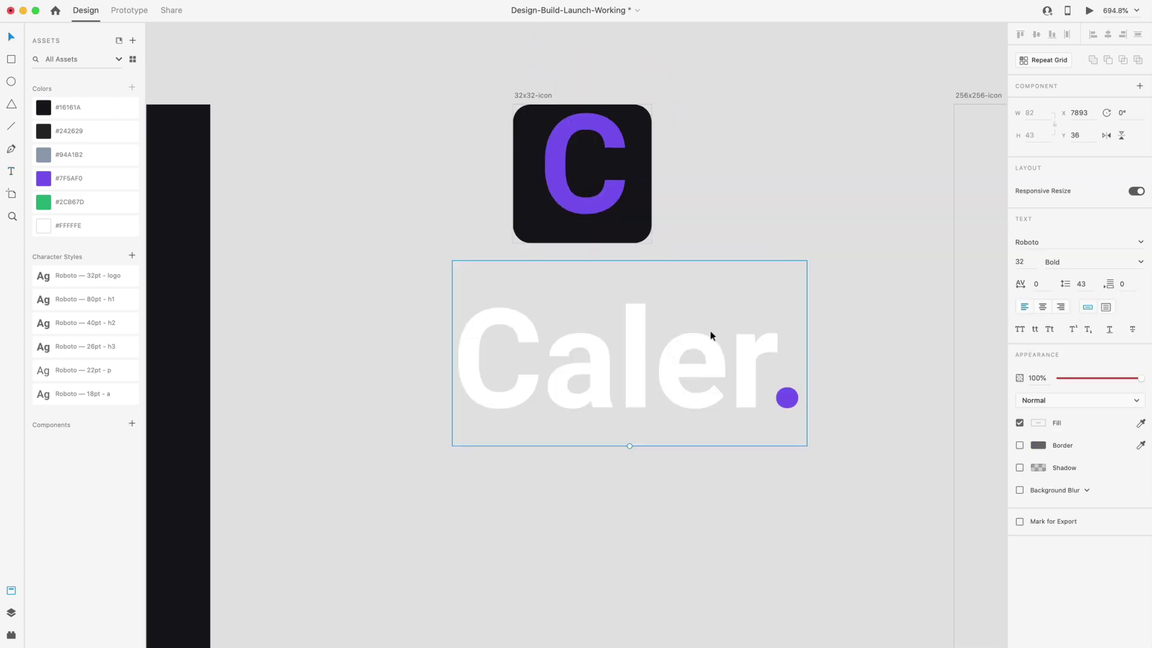
Make the C white, resize it and centre it on the dark square
click(729, 186)
scroll(731, 188, up, 3)
click(520, 195)
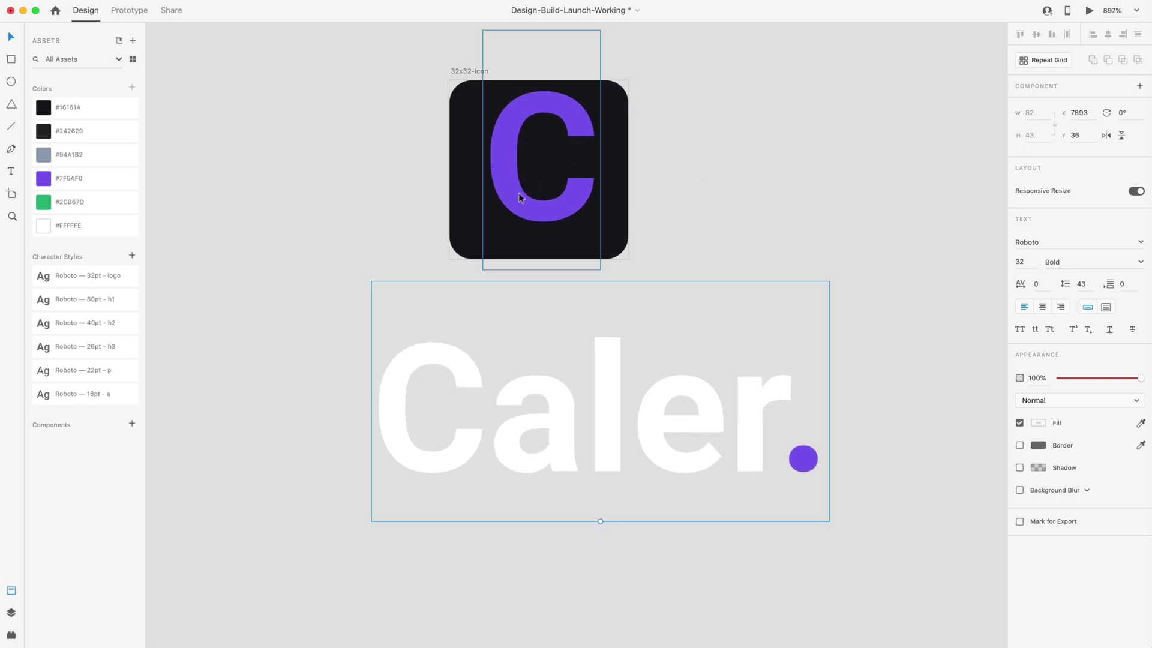
click(43, 225)
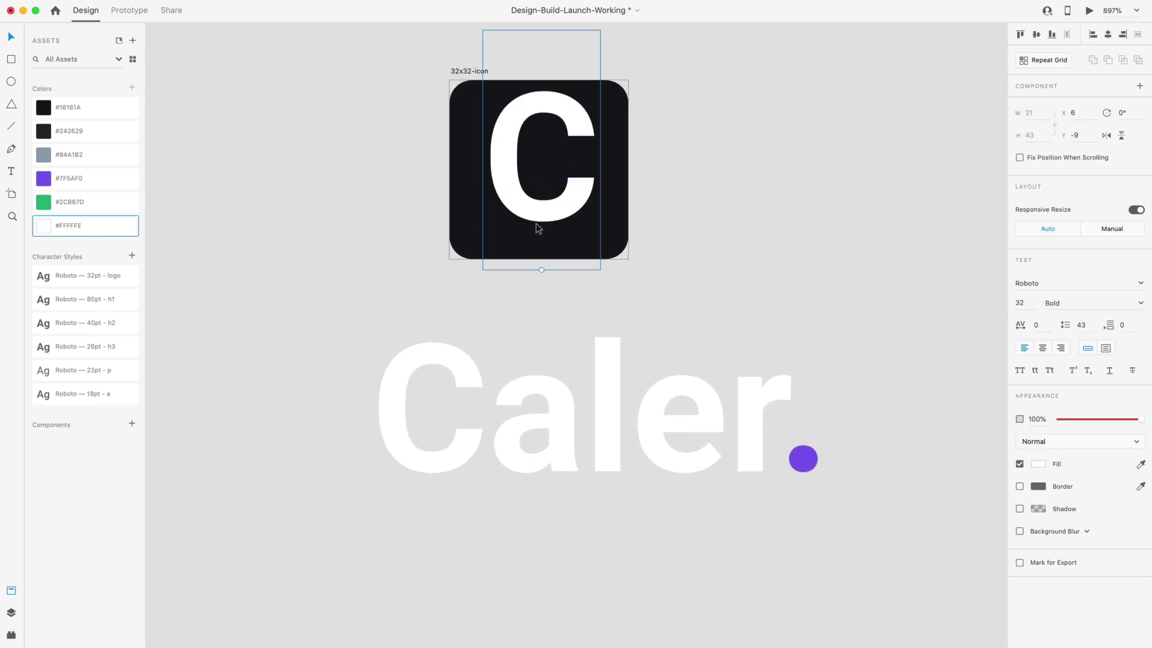
drag(541, 269, 543, 236)
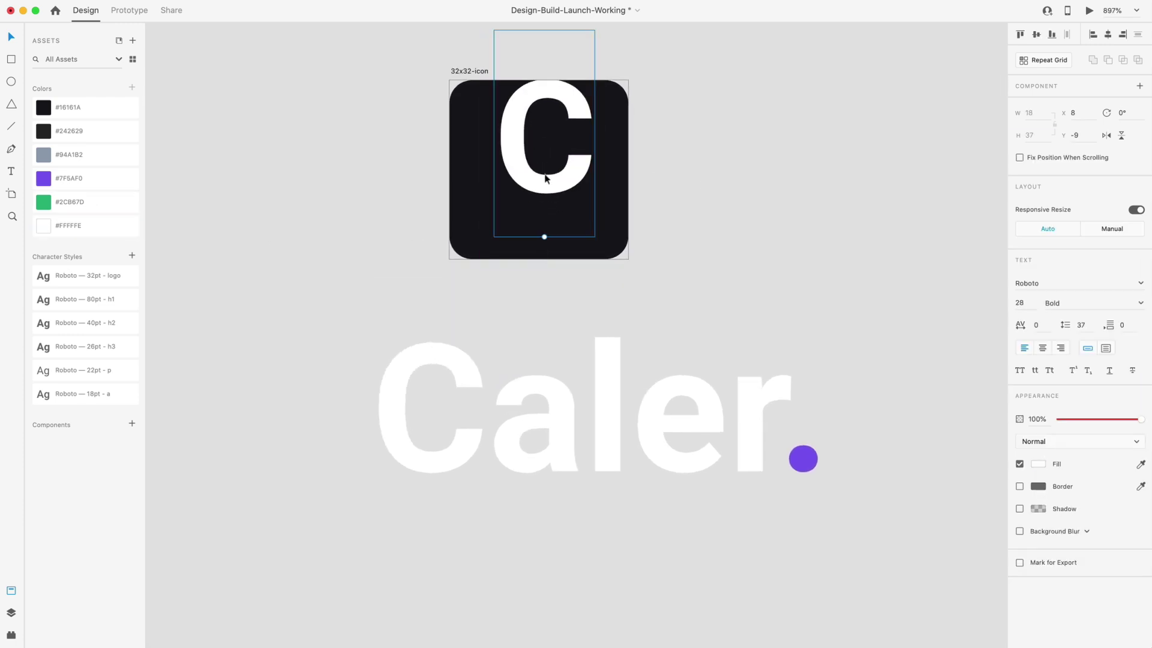
drag(542, 170, 542, 196)
click(837, 233)
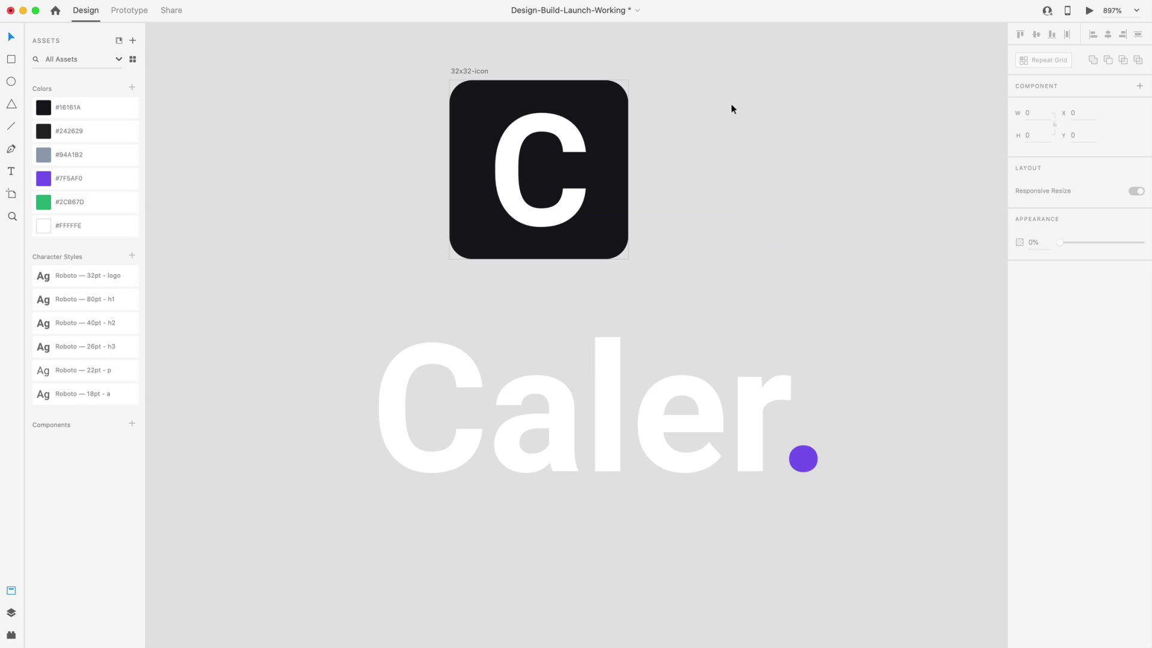
Copy the small icon into the 256x256 artboard, enlarge it and place it at the top-left
click(555, 150)
scroll(556, 150, down, 5)
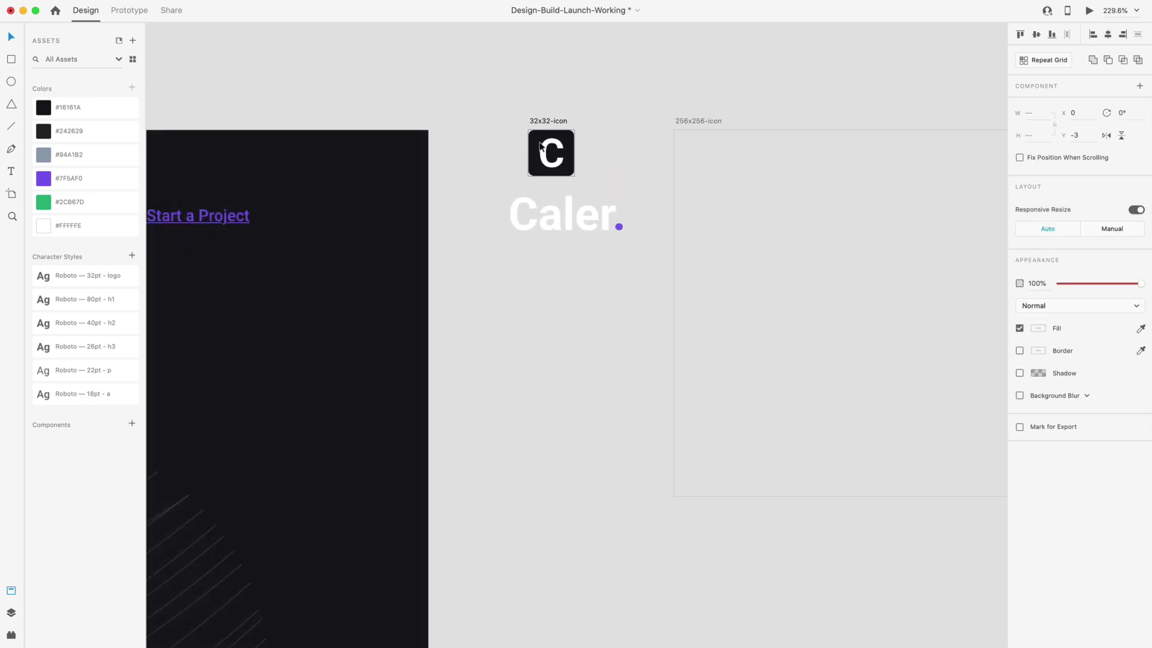
drag(547, 154, 853, 210)
scroll(814, 90, right, 5)
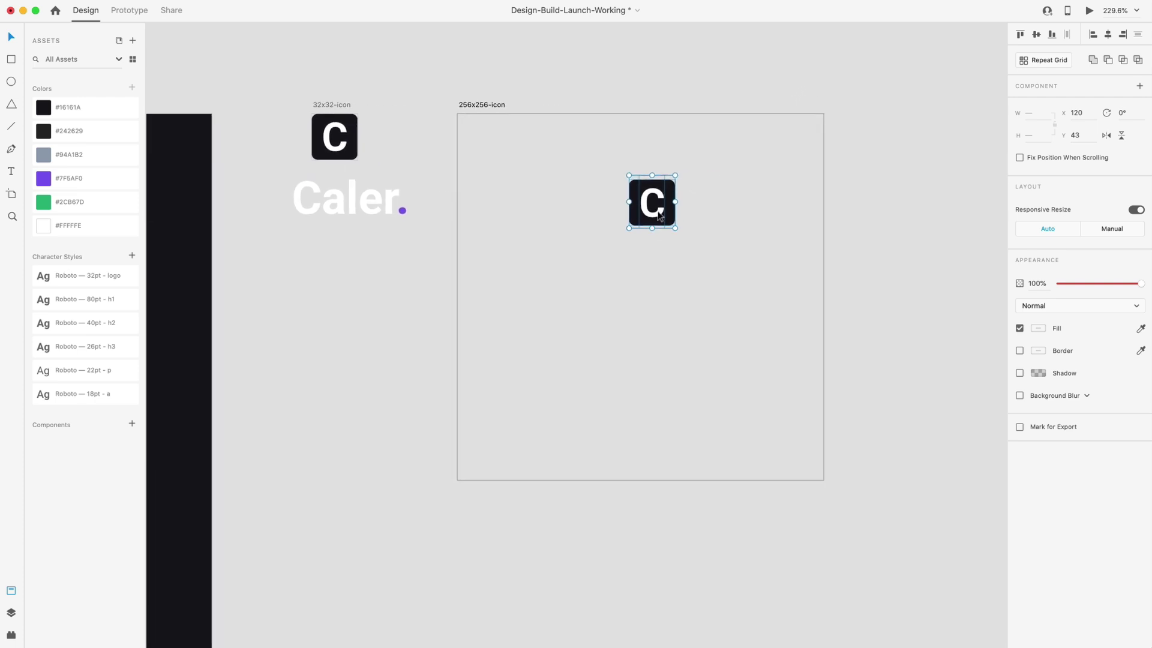
drag(675, 176, 882, 111)
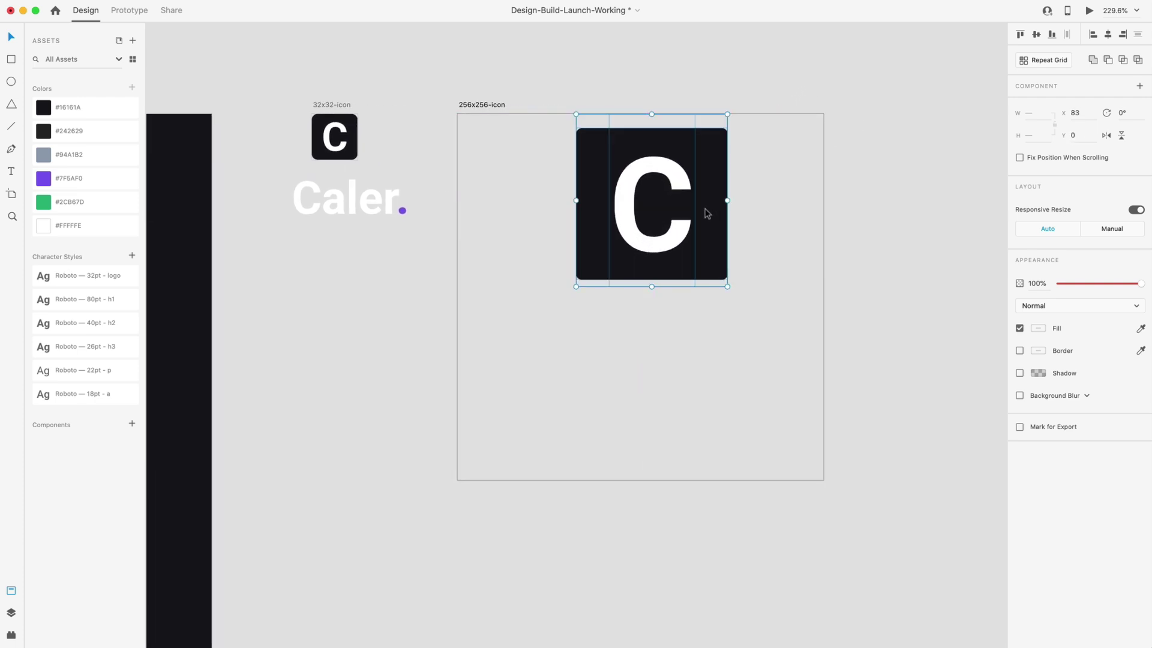
drag(707, 213, 601, 183)
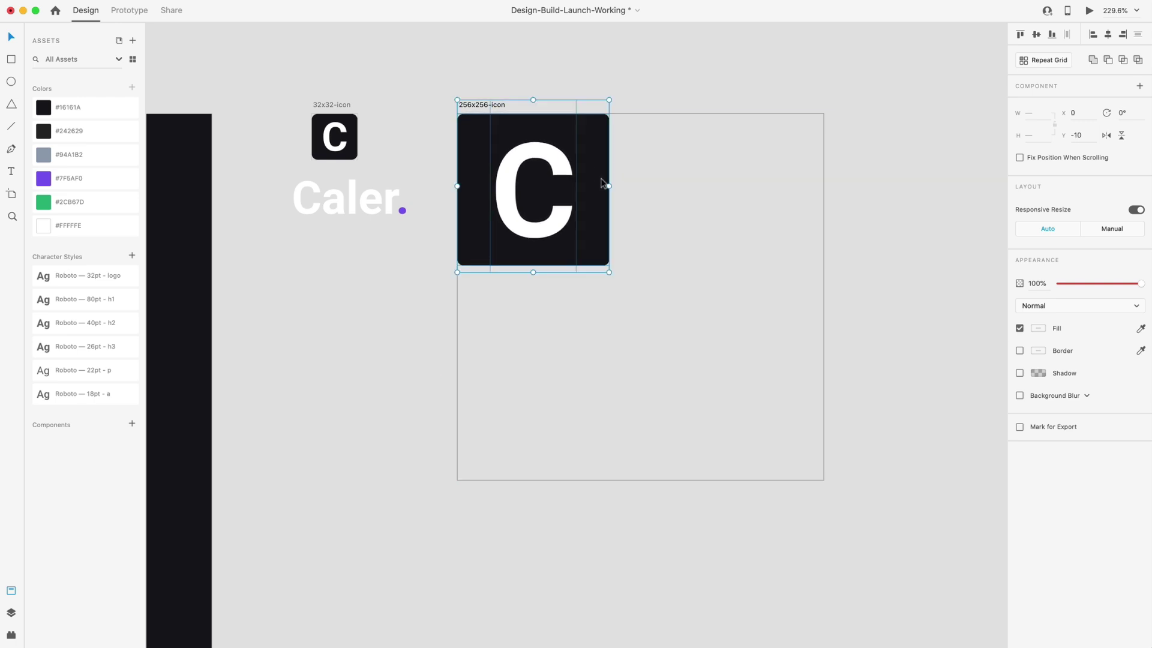
Stretch the dark square to fill the large artboard and enlarge and centre the C
click(635, 254)
double_click(591, 250)
drag(607, 265, 821, 492)
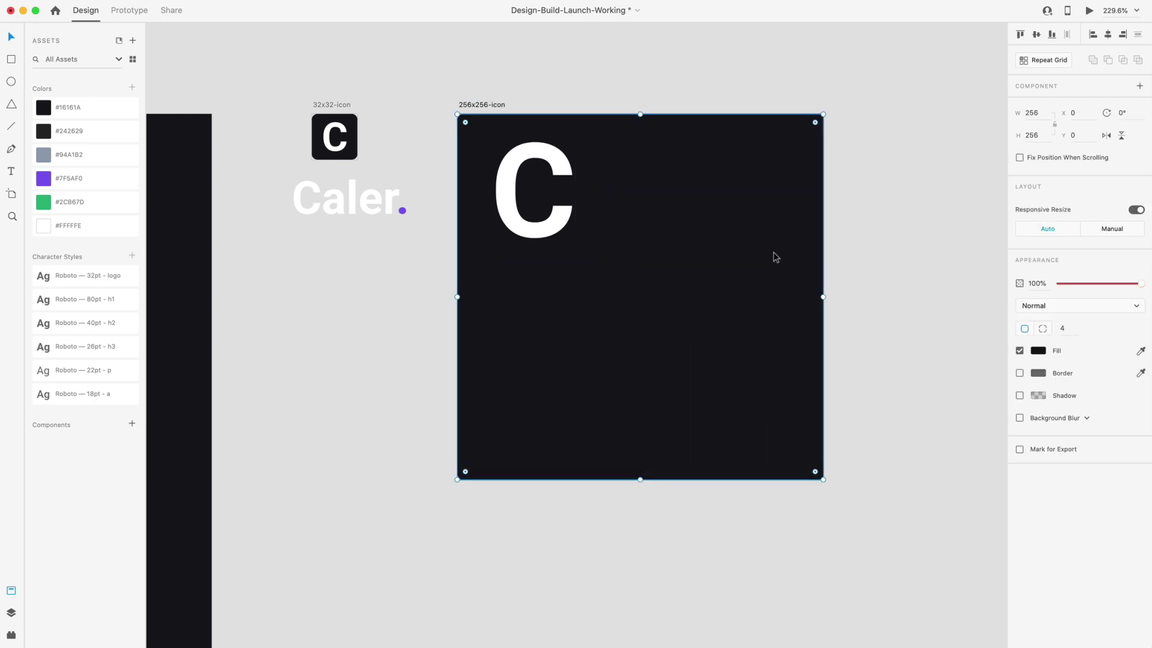
drag(531, 166, 643, 275)
drag(640, 385, 644, 478)
drag(650, 393, 647, 366)
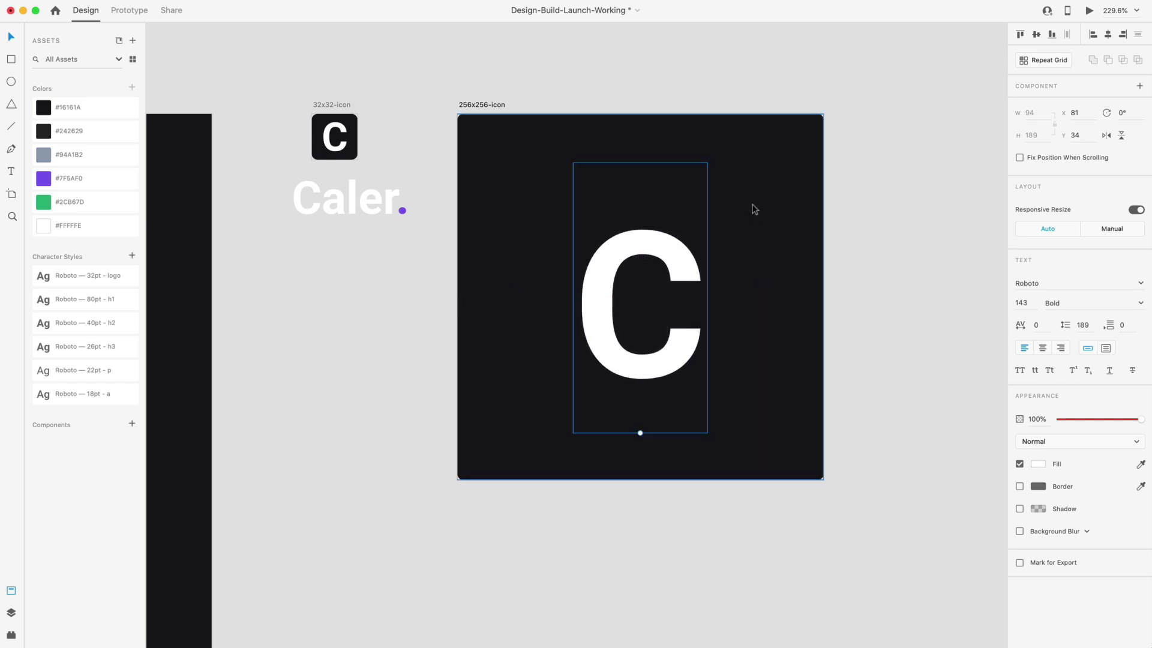
drag(692, 260, 689, 254)
Round the large icon's background corners, then select both icon artboards
click(801, 133)
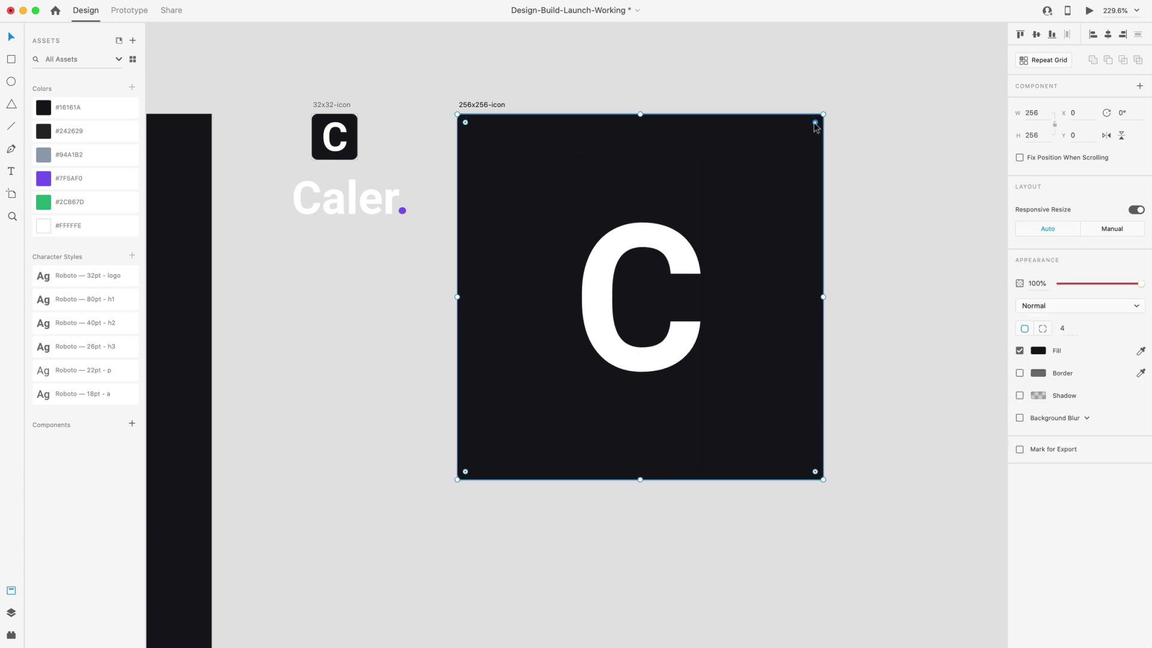
drag(815, 124, 774, 159)
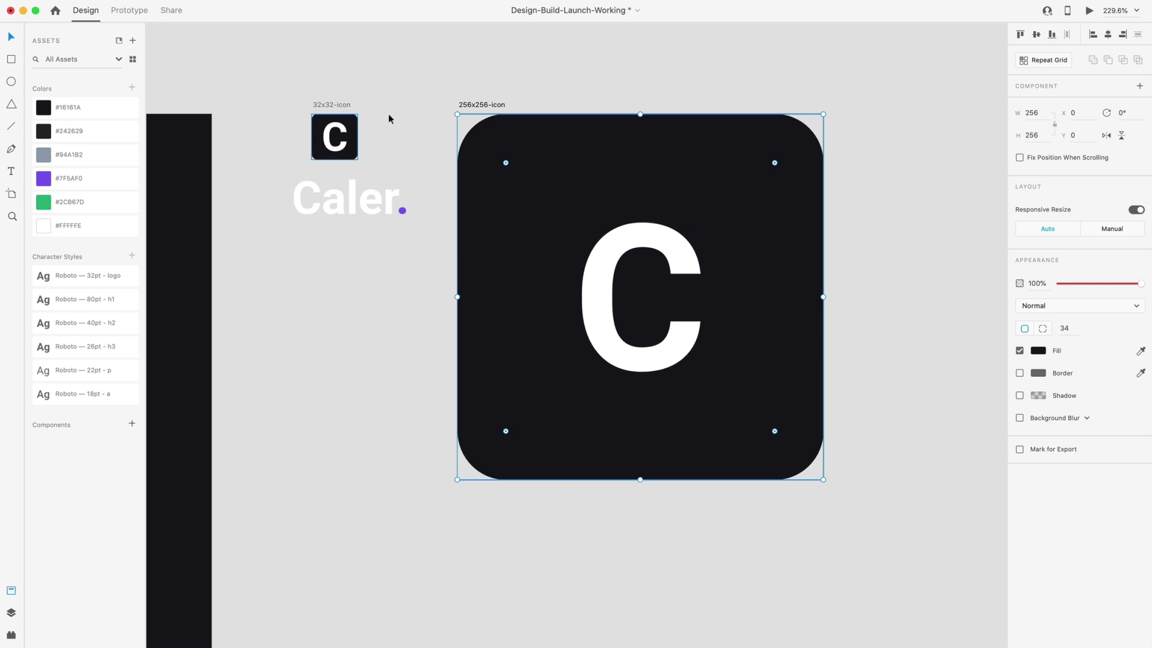
key(Escape)
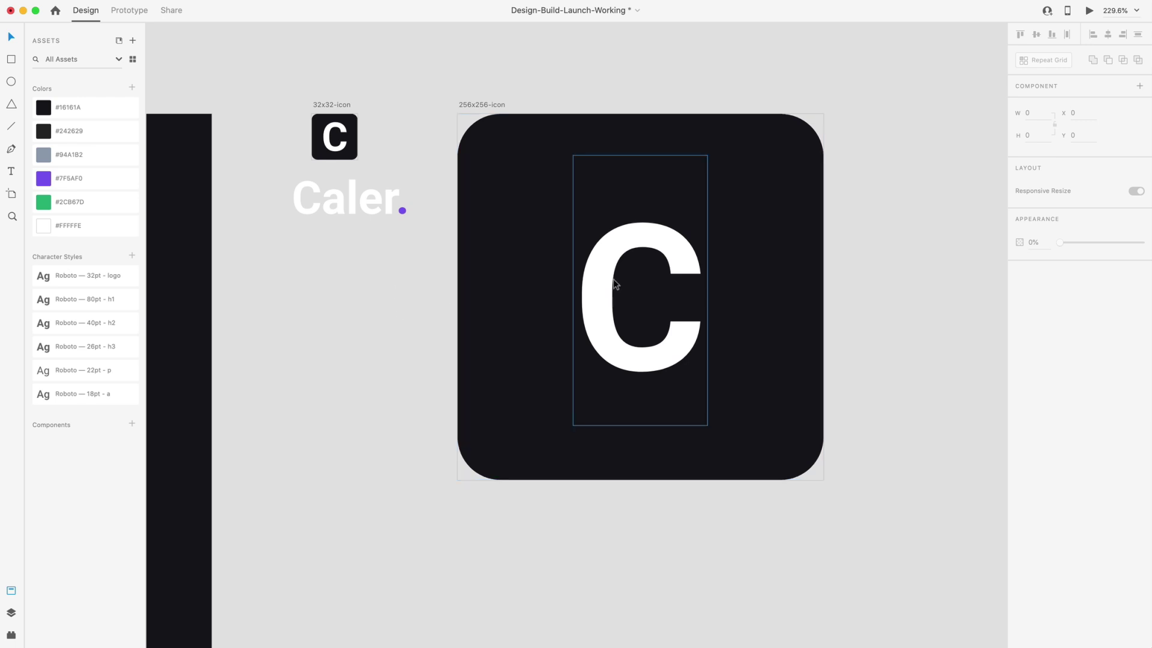
click(319, 105)
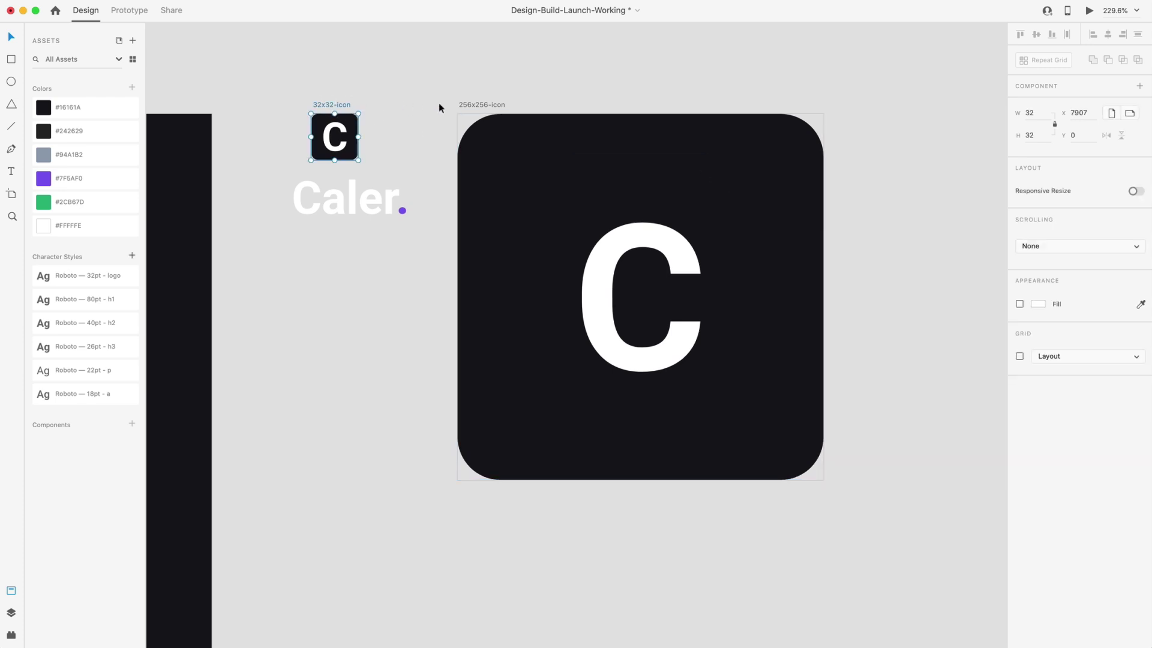
shift+click(484, 106)
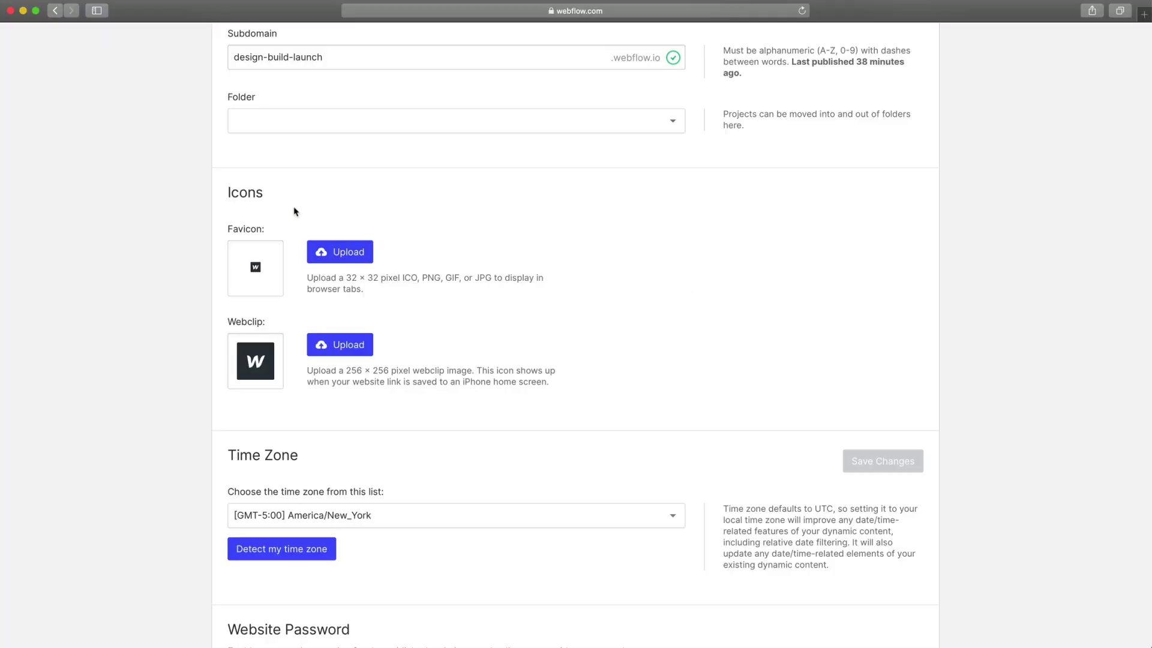
Upload 32x32-icon.png as the favicon and 256x256-icon.png as the webclip
click(347, 251)
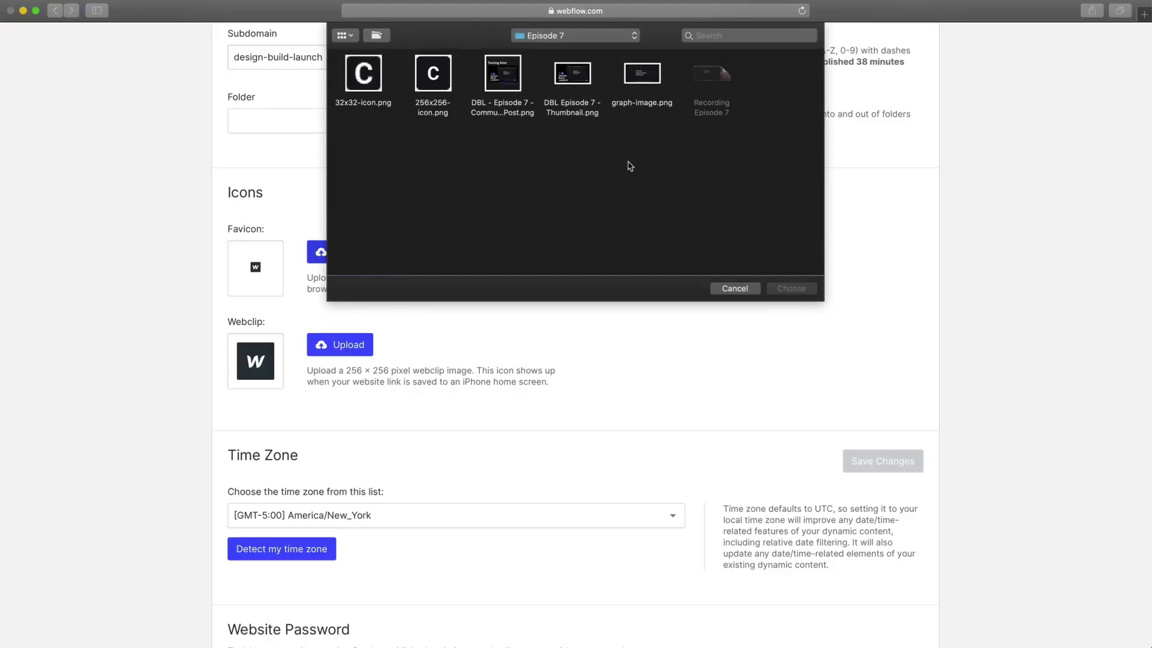
click(363, 73)
click(789, 289)
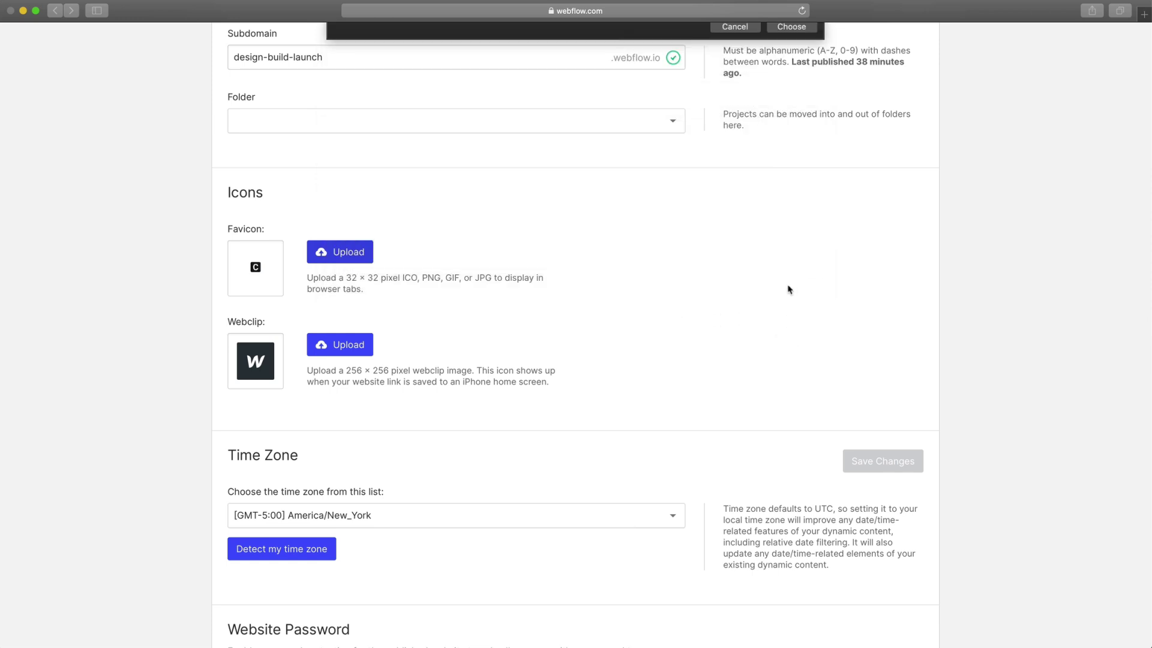
click(340, 345)
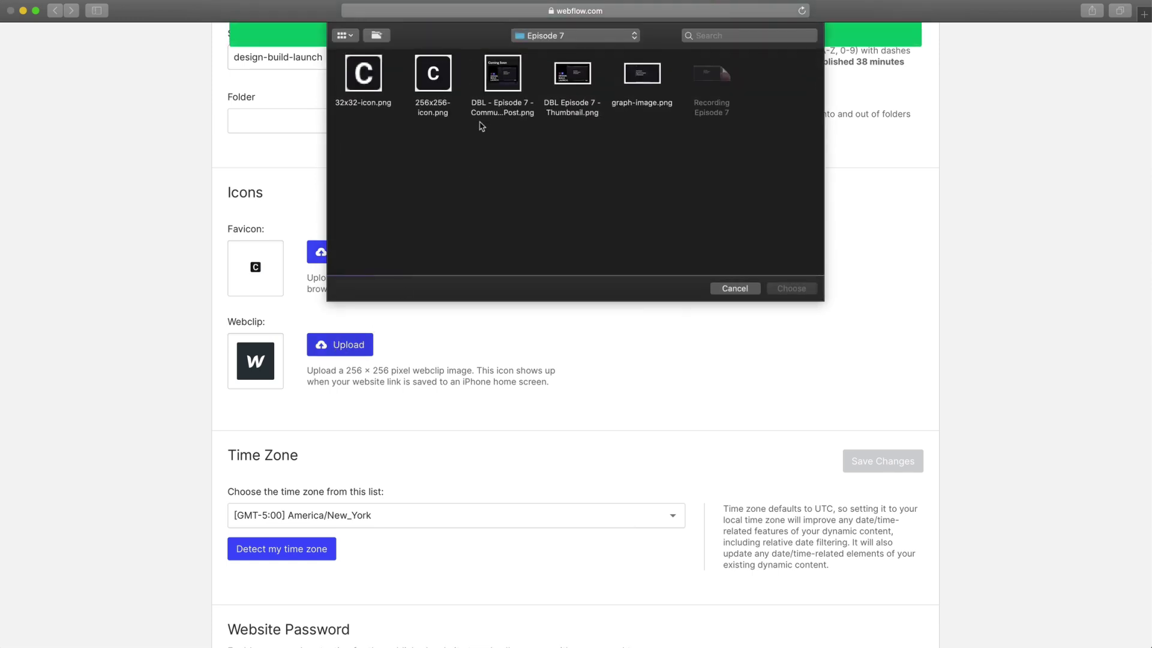
click(426, 73)
click(807, 288)
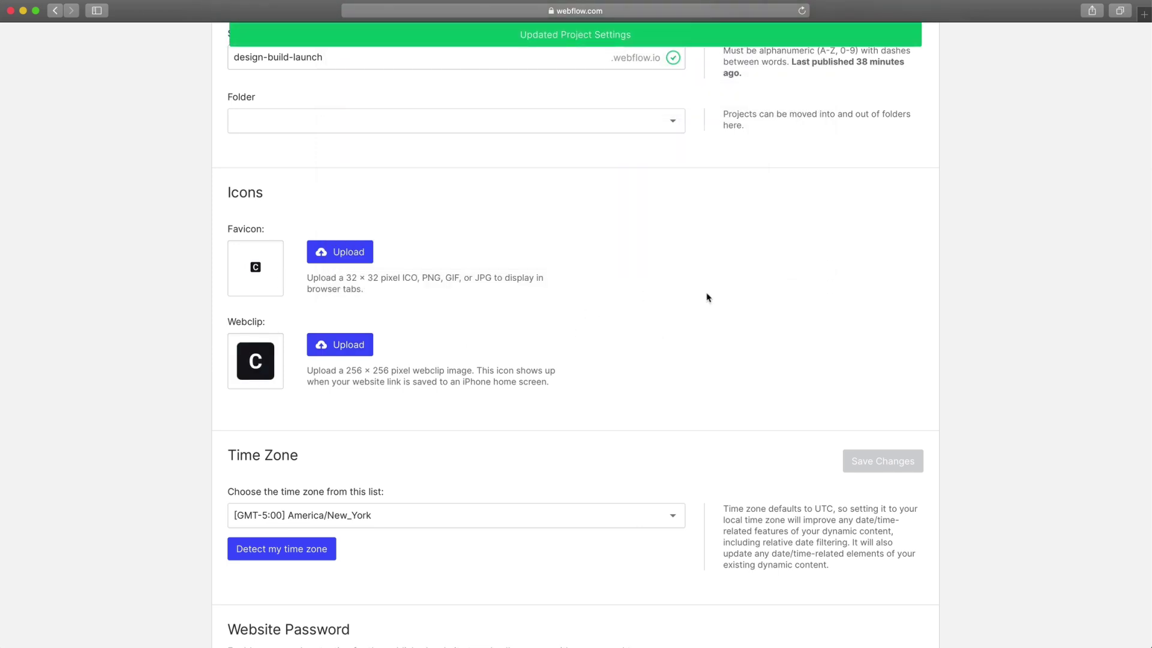
scroll(782, 350, up, 5)
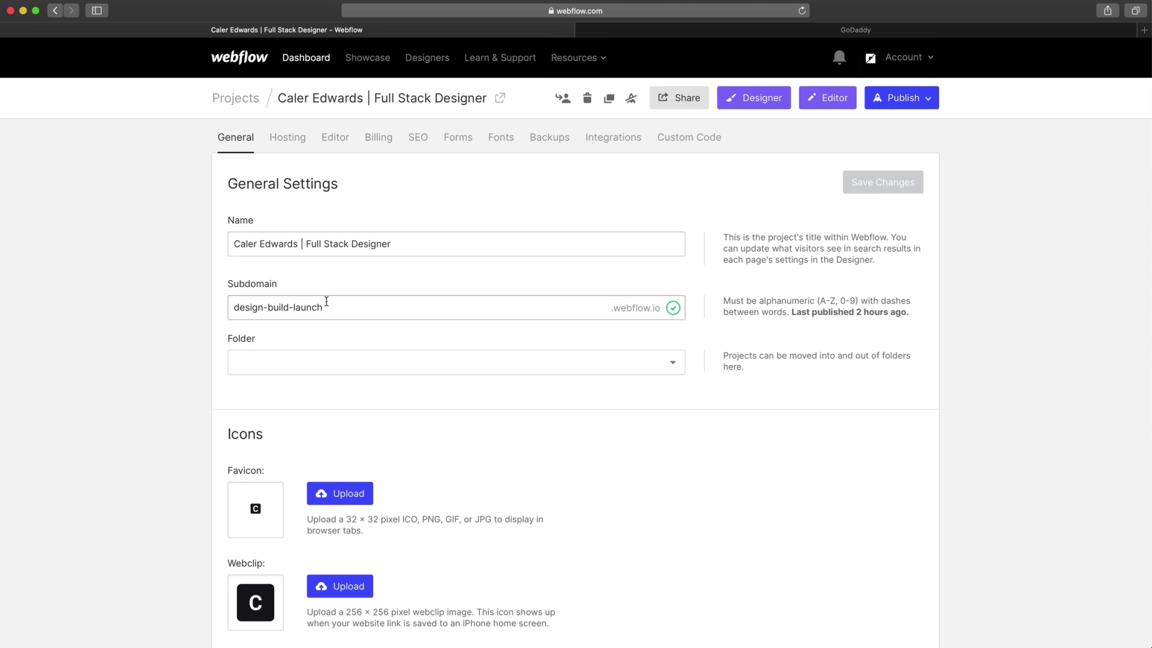
Highlight the subdomain value, then switch to the GoDaddy browser tab
drag(327, 306, 203, 307)
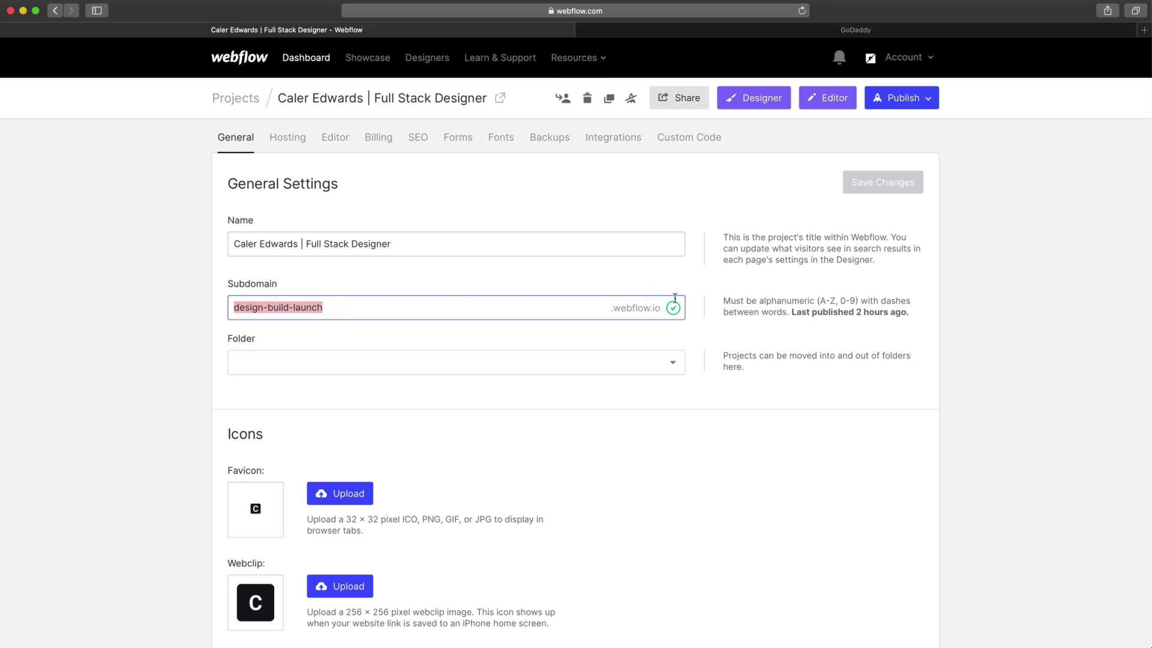
click(598, 287)
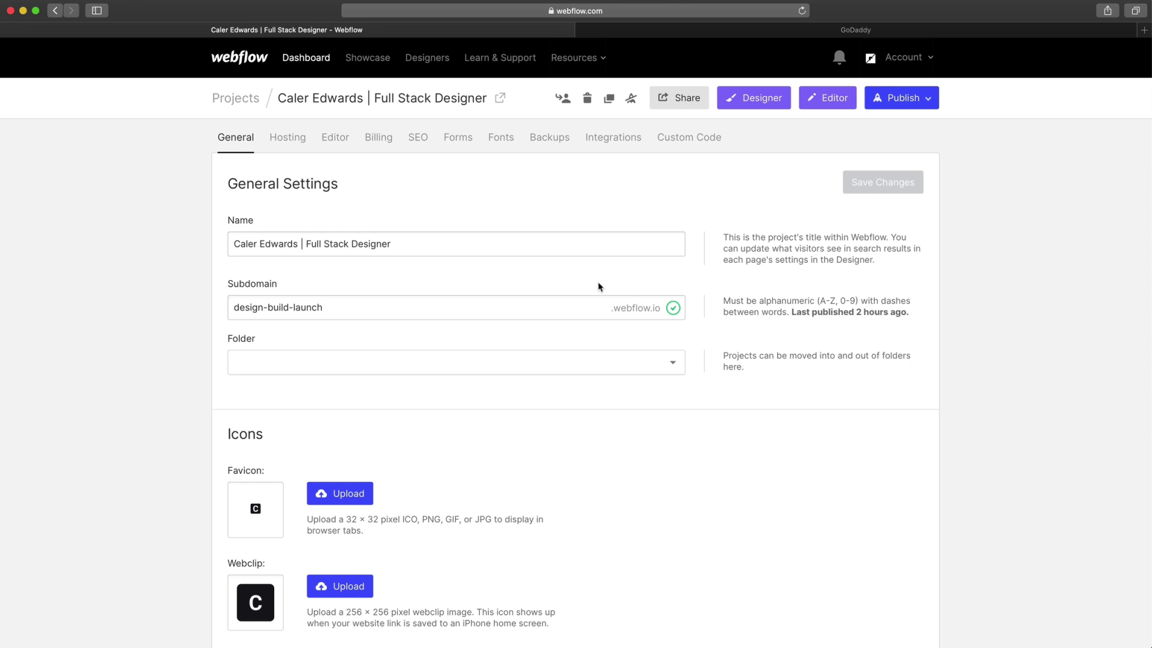
key(ctrl+Tab)
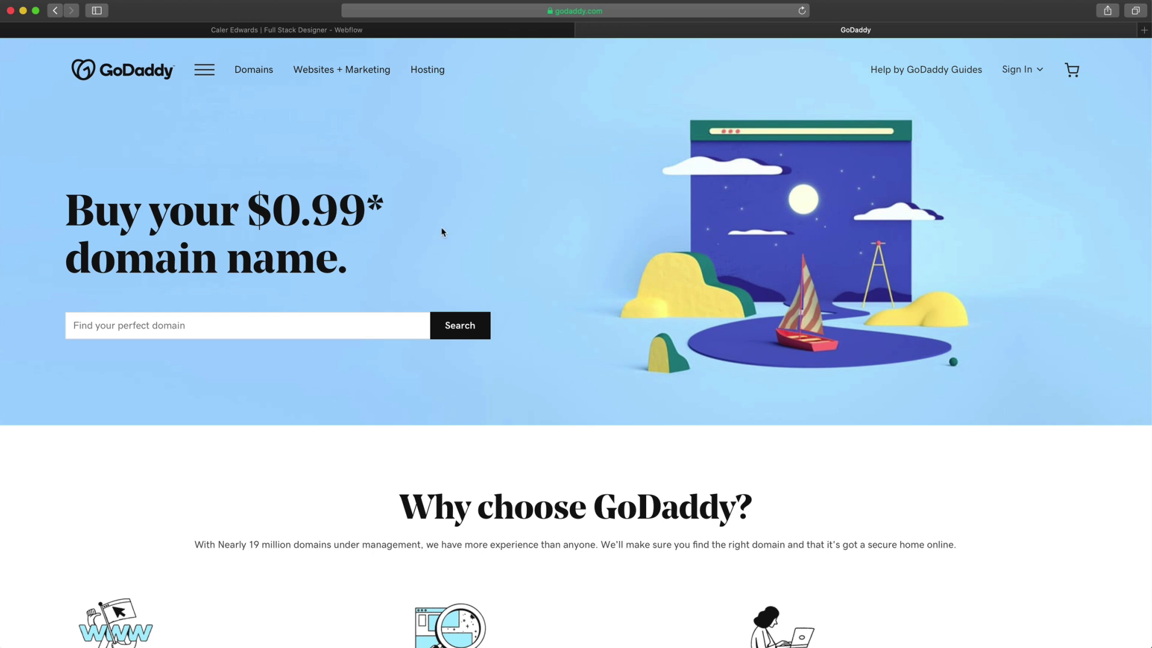
View the project's Hosting plans, glance at GoDaddy, then return to the Webflow Designer tab
click(201, 30)
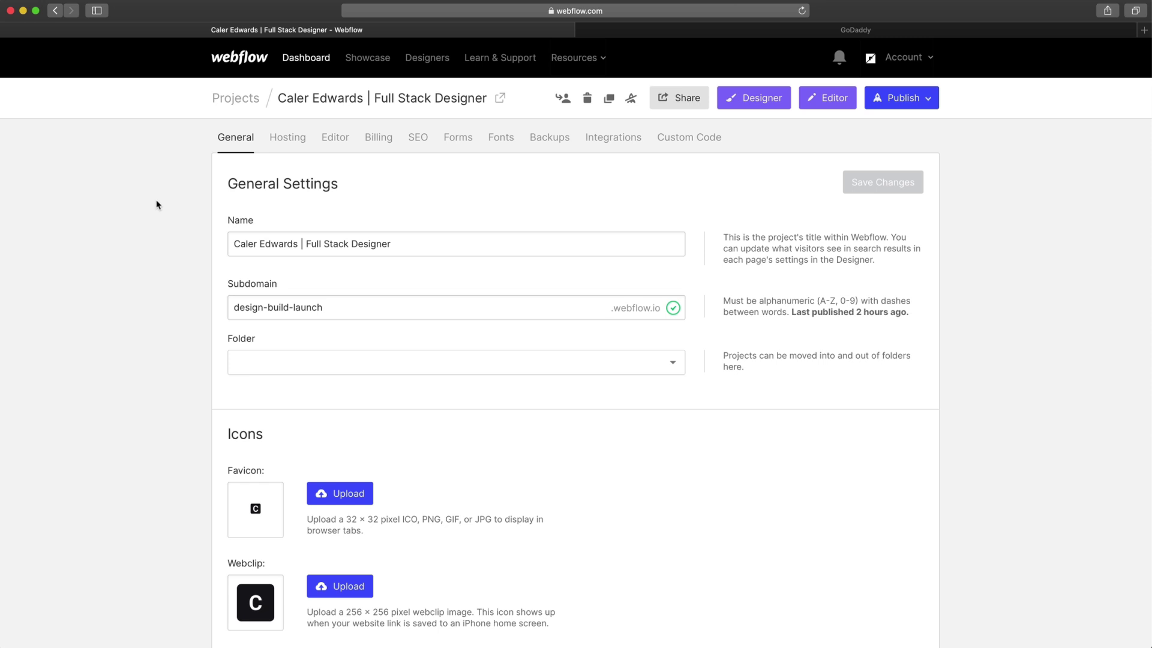
click(291, 138)
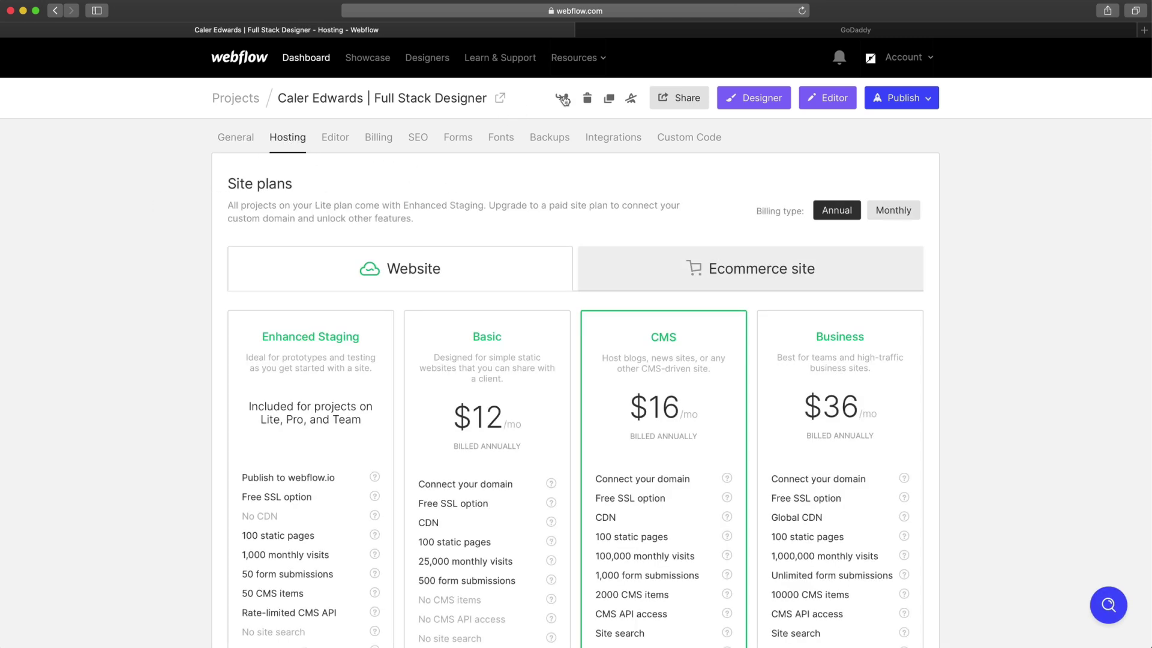
click(647, 31)
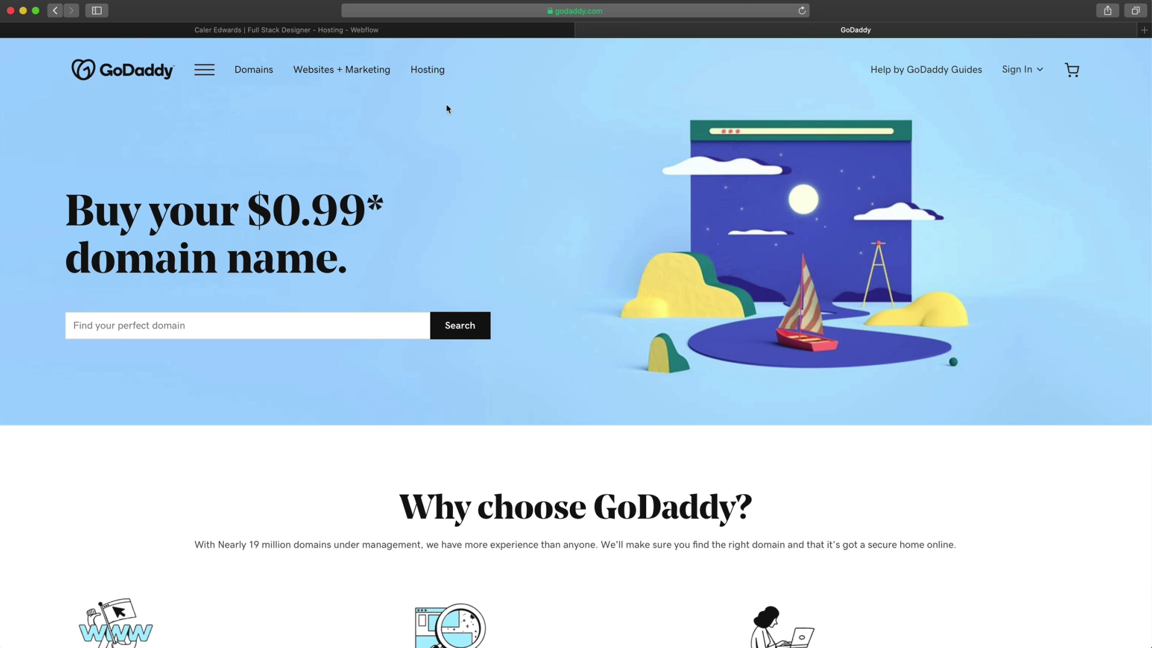
key(ctrl+Tab)
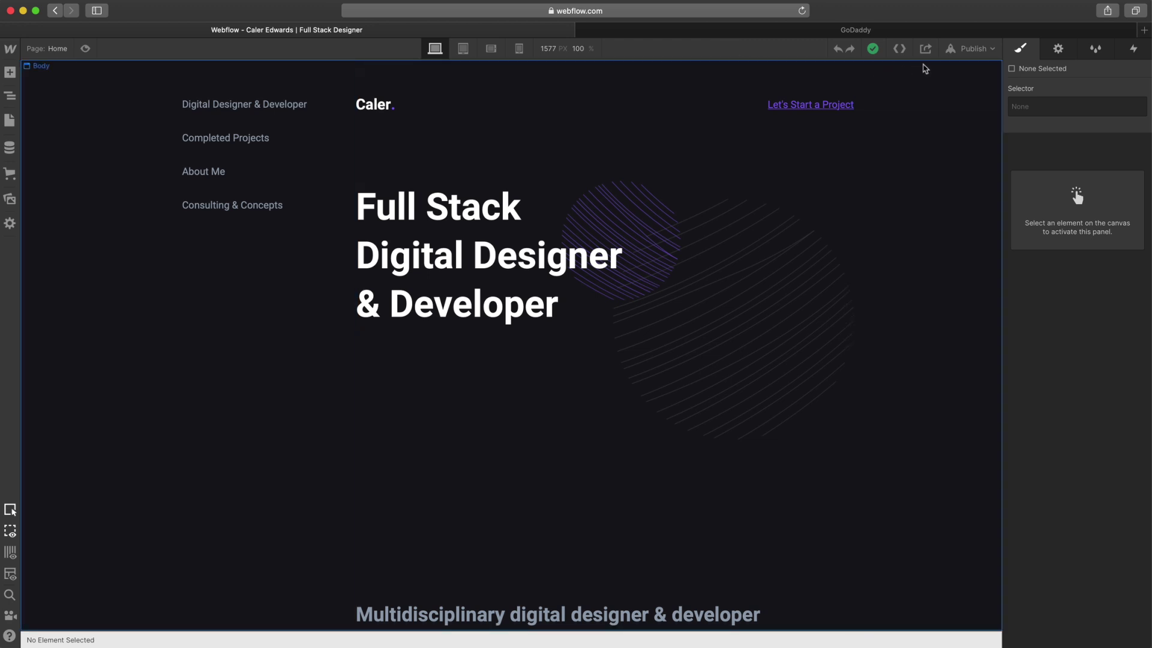
Open and close the Publish destinations list and the CMS Collections panel
click(975, 49)
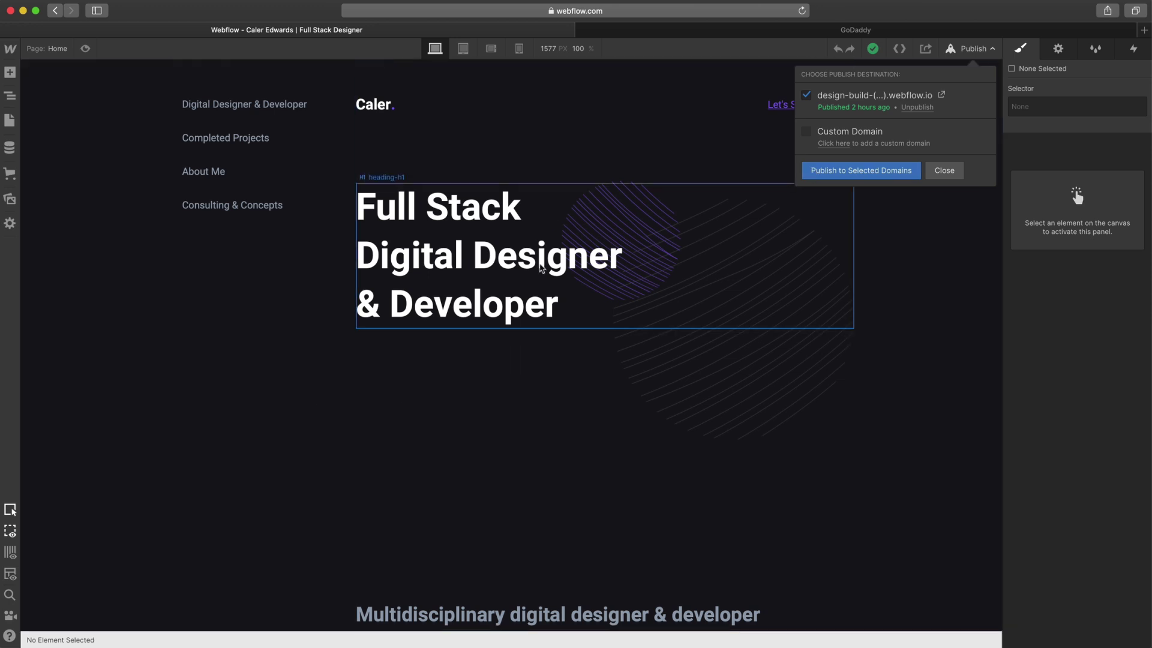
click(782, 54)
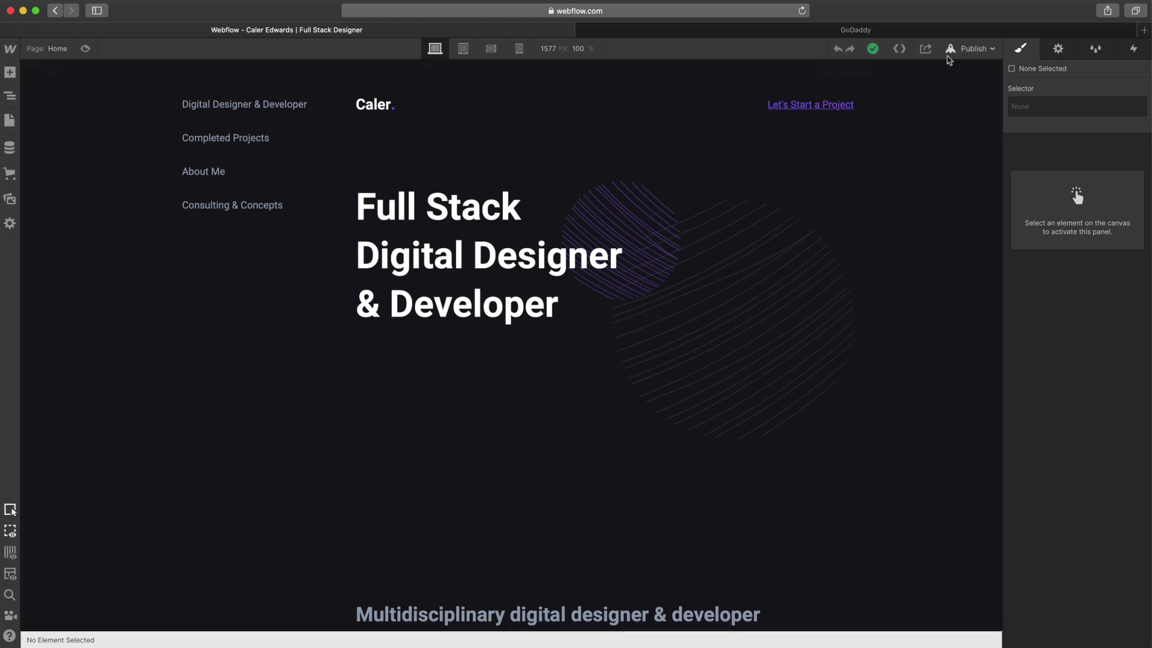
click(9, 150)
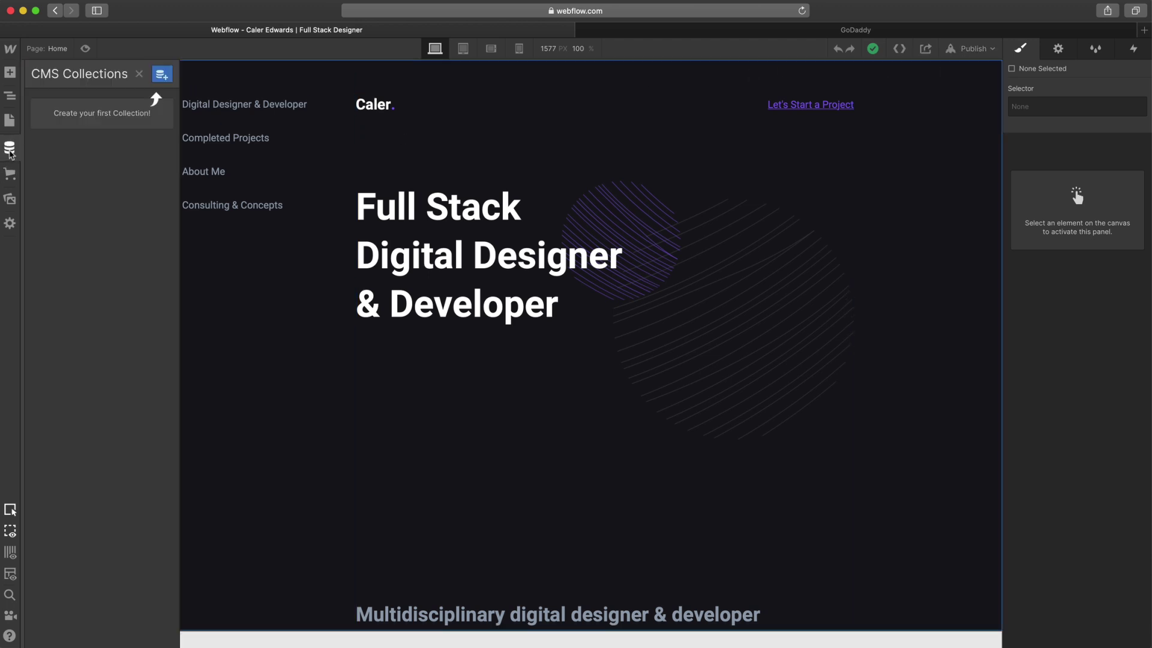
click(10, 150)
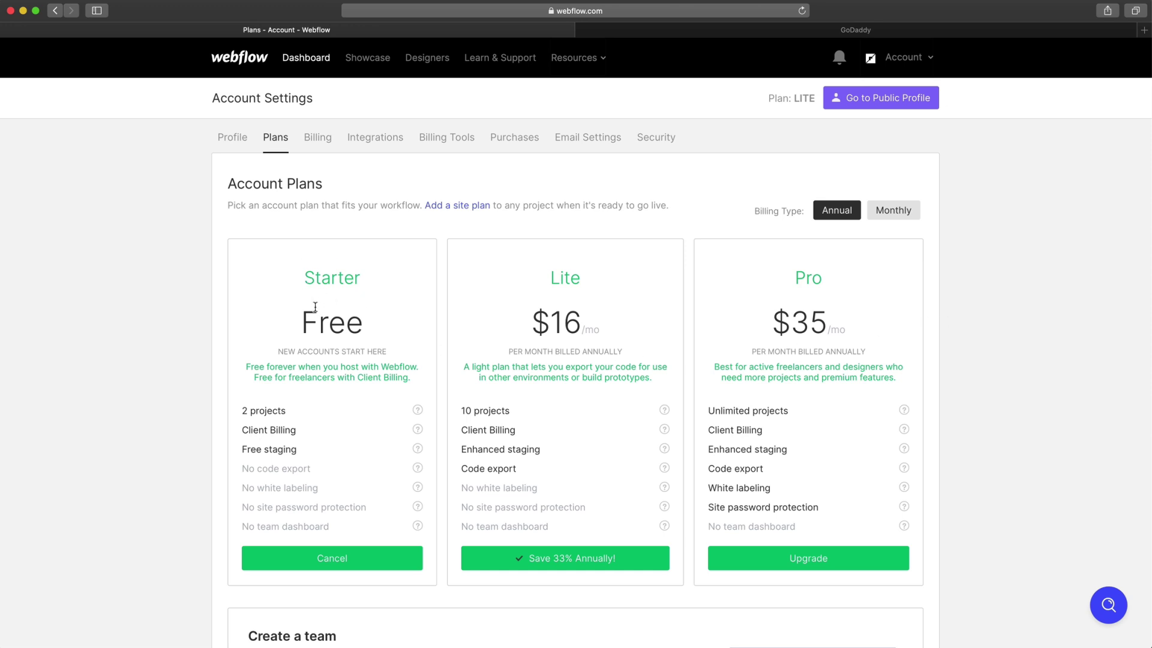
Highlight Starter vs Lite plan details: 2 vs 10 projects, Free price, no code export
drag(287, 411, 254, 472)
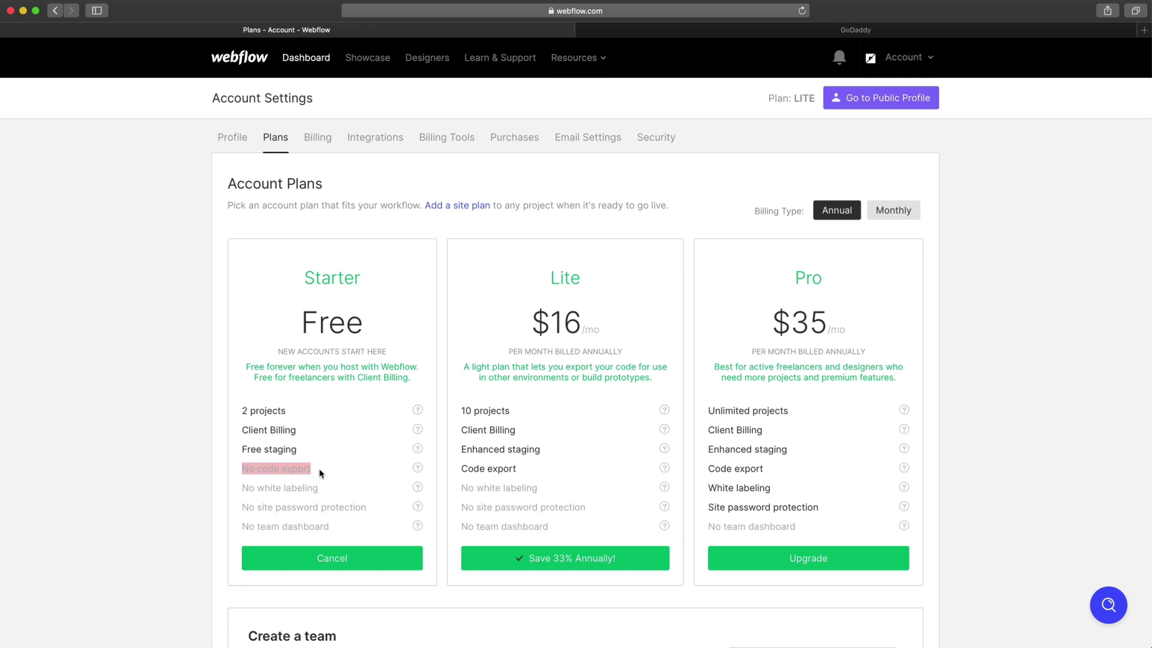
drag(320, 473, 246, 472)
click(576, 283)
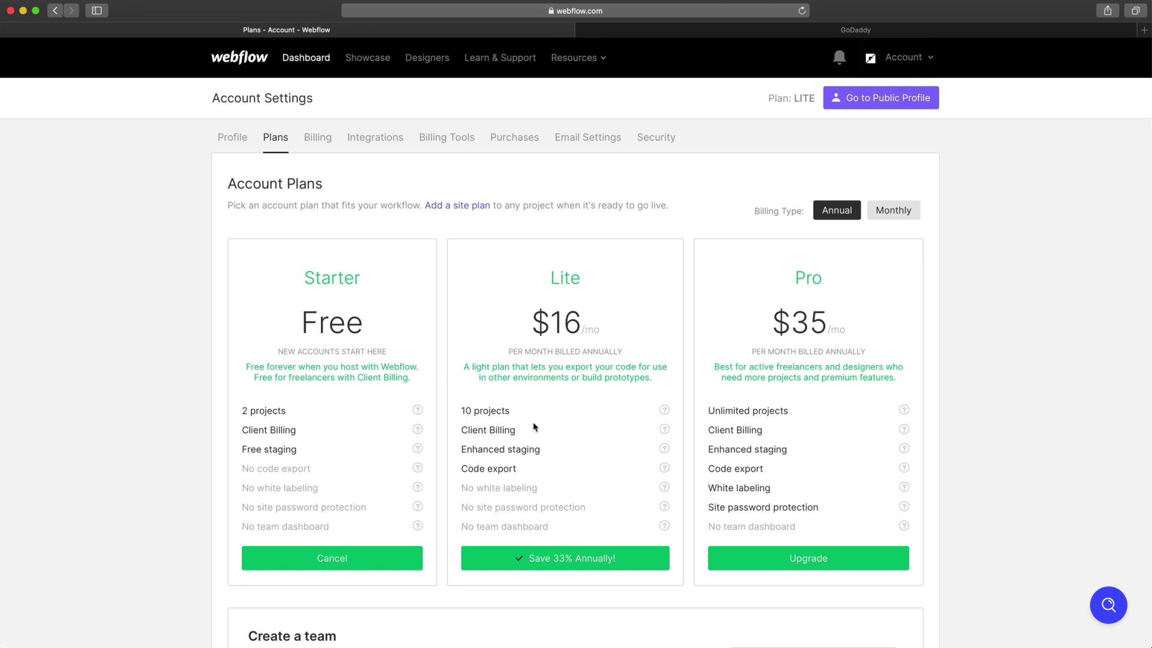
drag(517, 414, 461, 411)
click(502, 292)
drag(299, 277, 372, 334)
click(375, 330)
drag(319, 474, 241, 472)
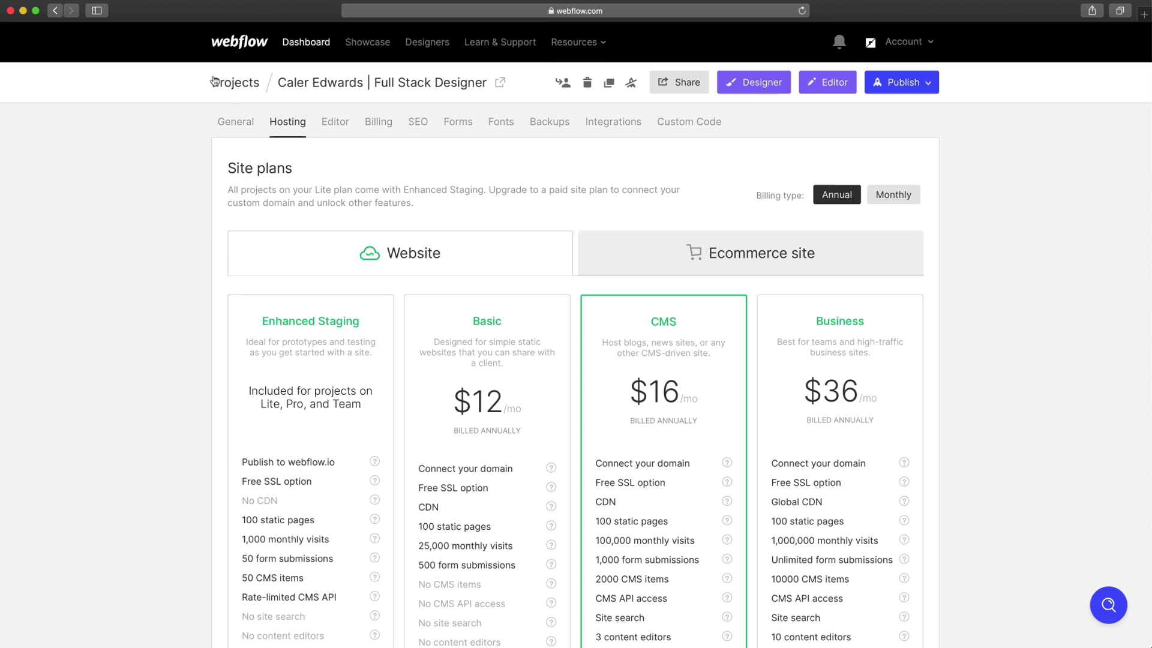
Highlight the project title and scroll through the hosting site plans
drag(276, 82, 486, 82)
click(201, 161)
scroll(175, 216, down, 3)
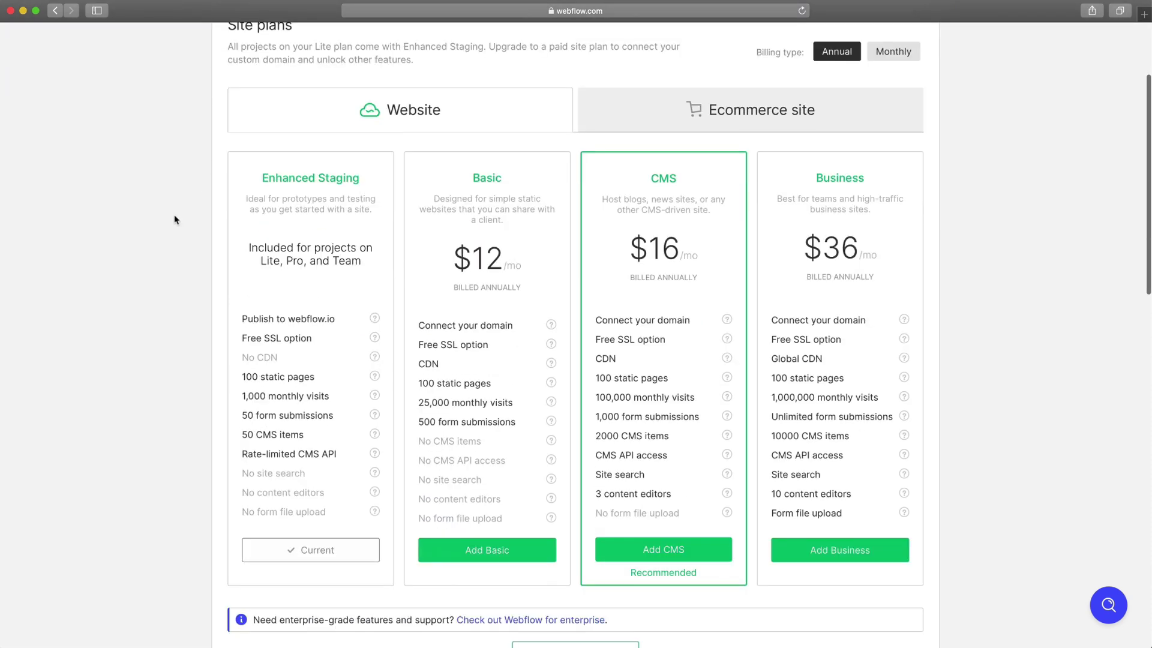
scroll(175, 219, down, 2)
scroll(175, 218, up, 1)
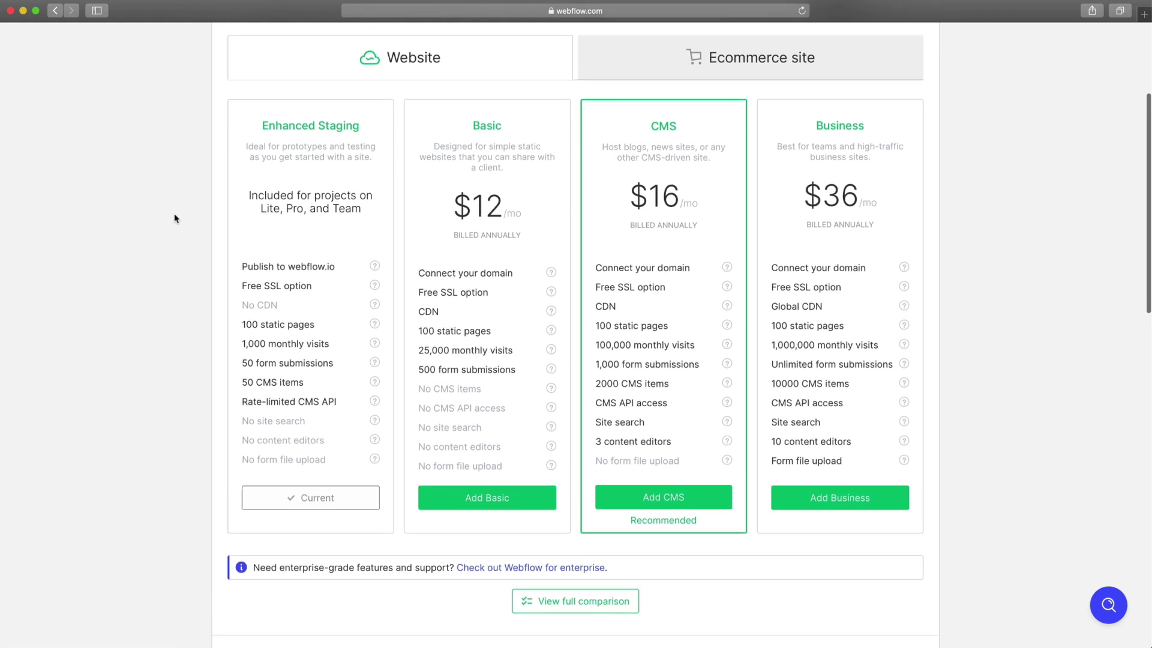
drag(262, 125, 365, 125)
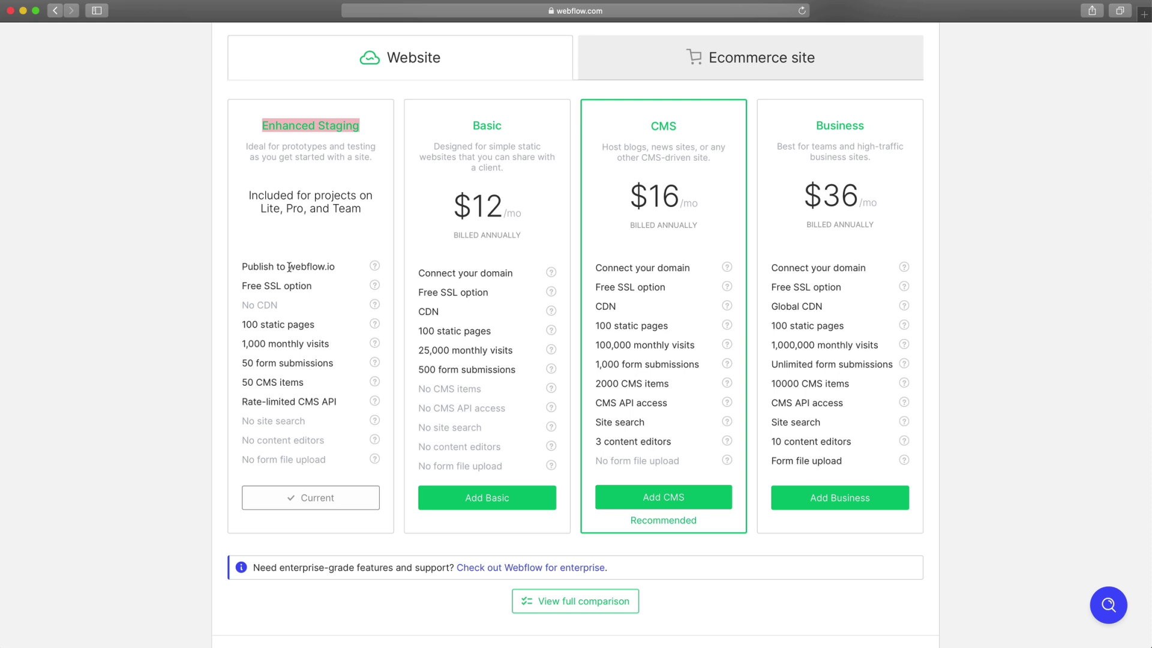
Highlight webflow.io under Enhanced Staging and Basic's Connect your domain, then scroll to Custom Domains
drag(289, 266, 336, 266)
click(118, 221)
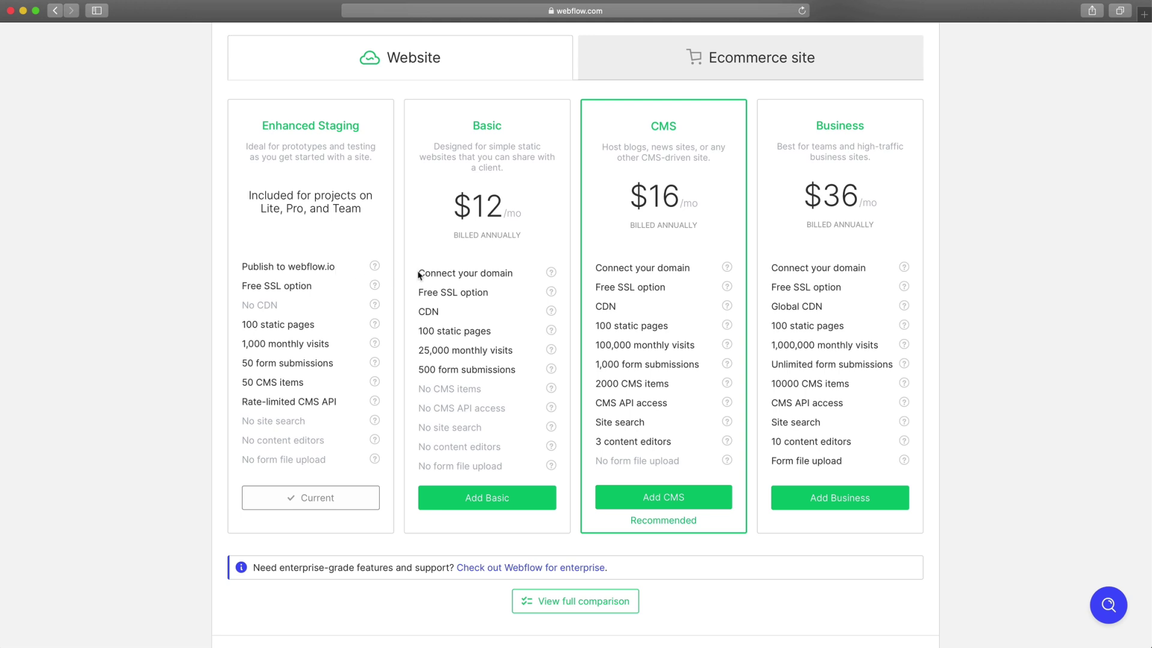
drag(419, 273, 526, 275)
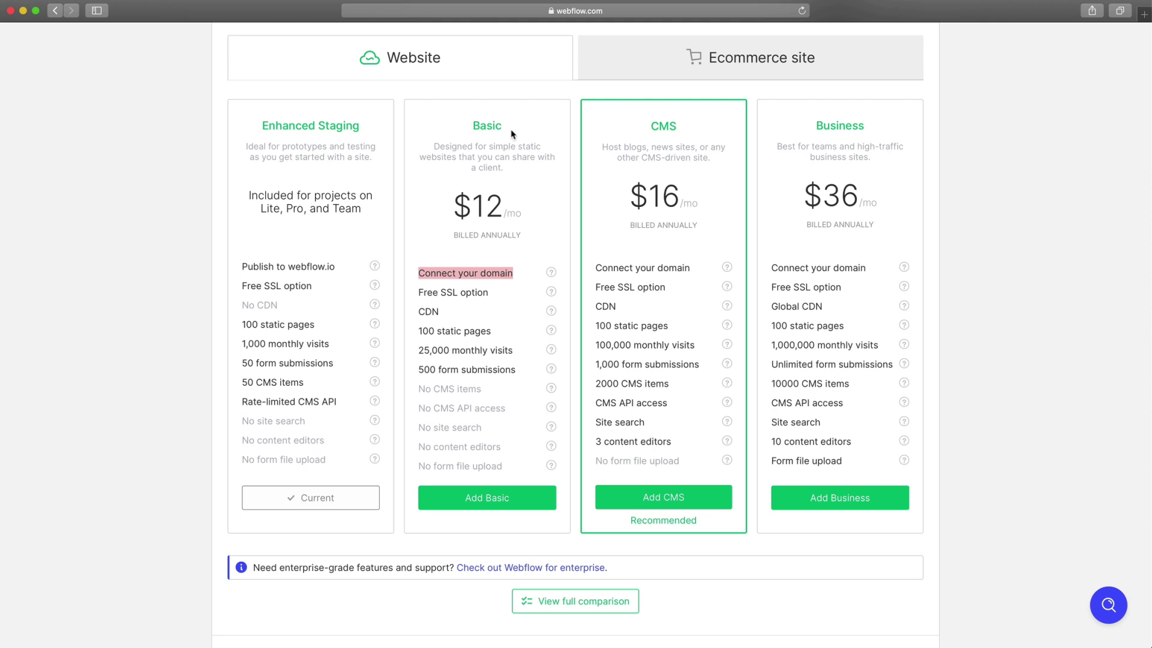
click(443, 241)
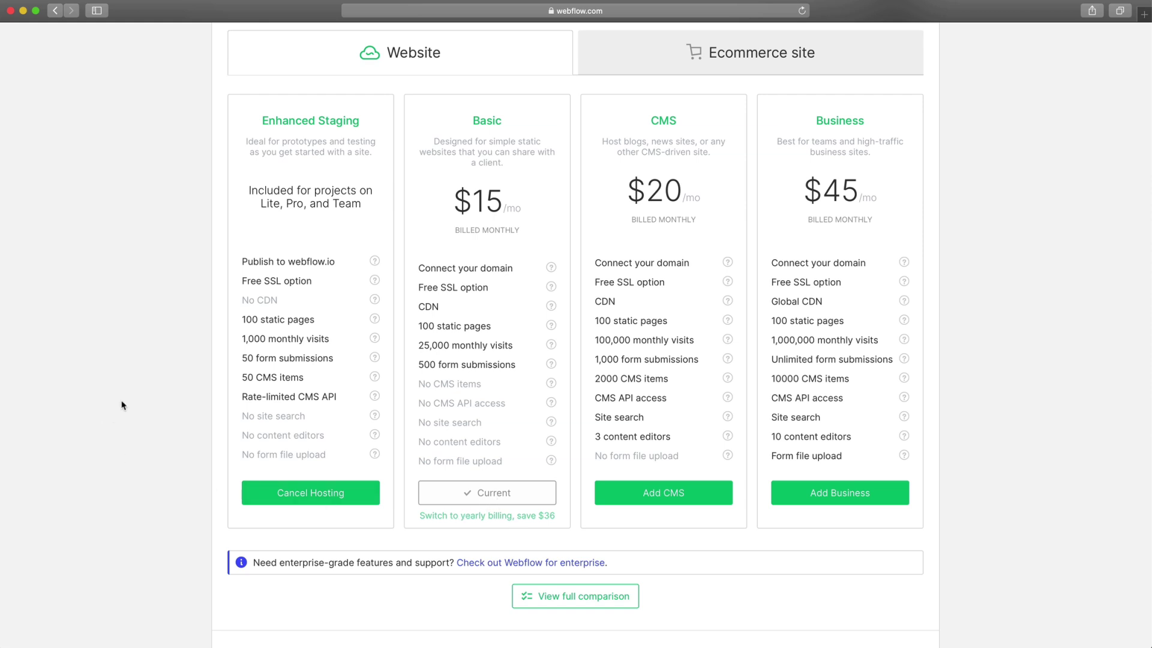
scroll(117, 401, down, 7)
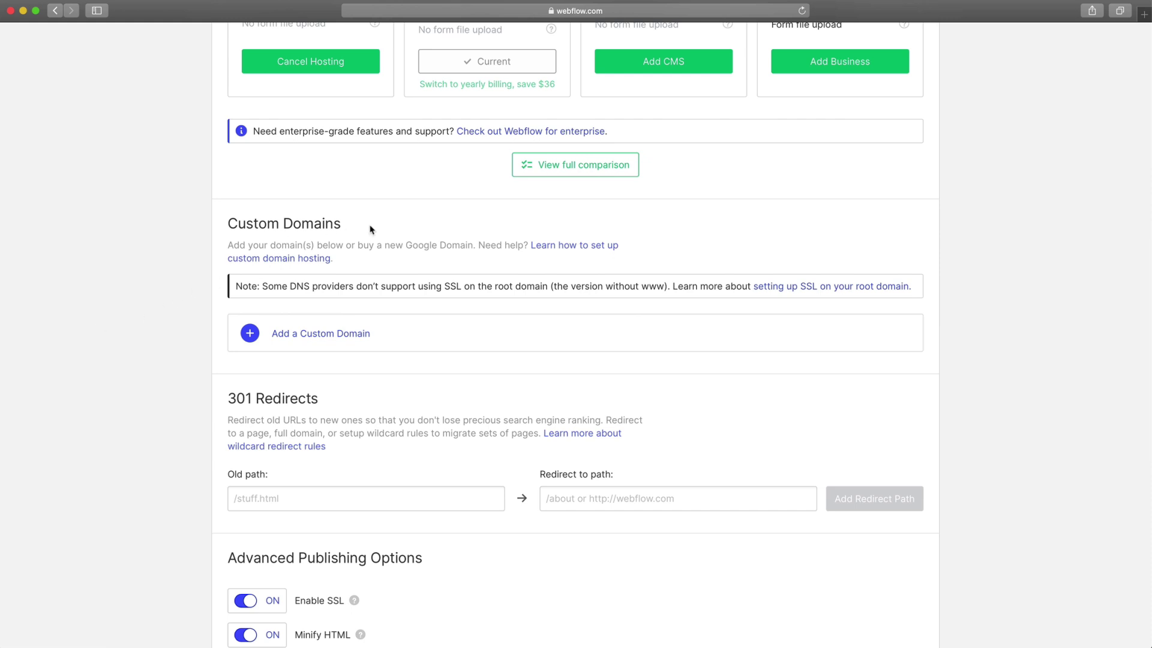
Add the owner's domain as a custom domain and connect it through GoDaddy, approving DNS changes
scroll(370, 229, down, 2)
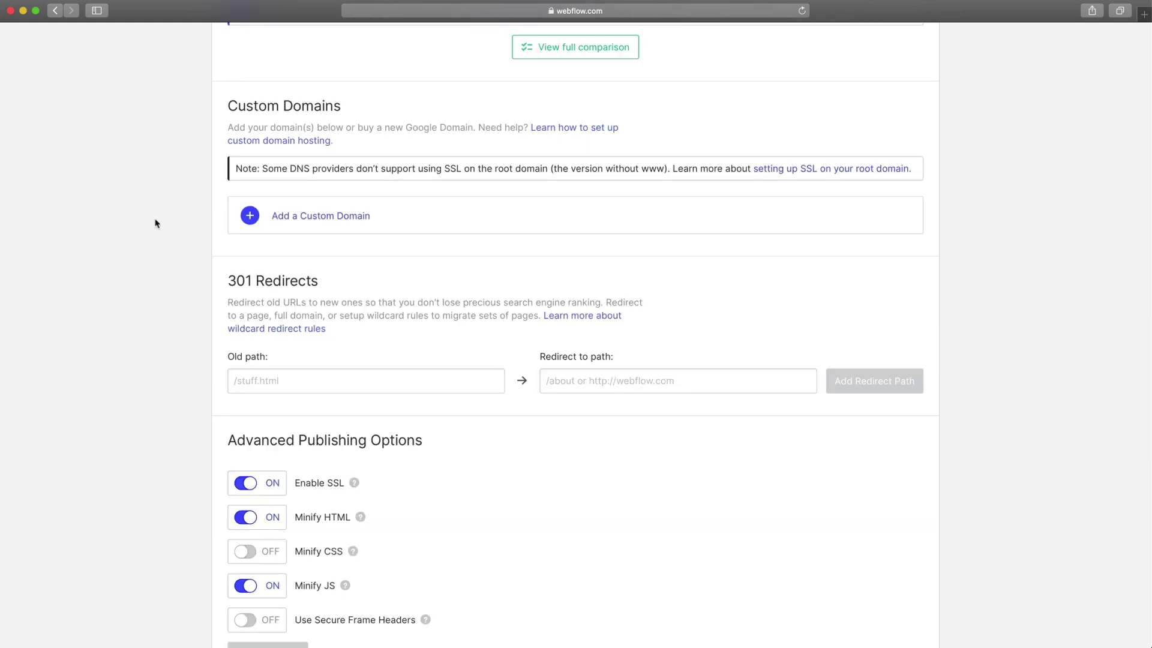
click(320, 217)
click(324, 253)
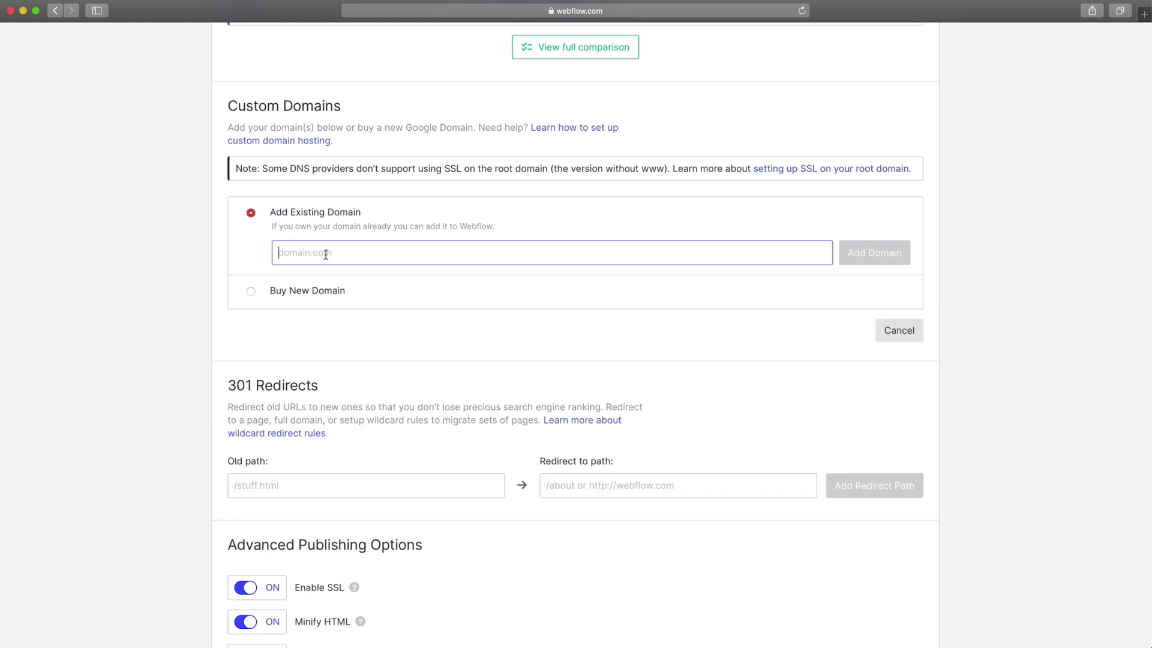
text(caleredwards.com)
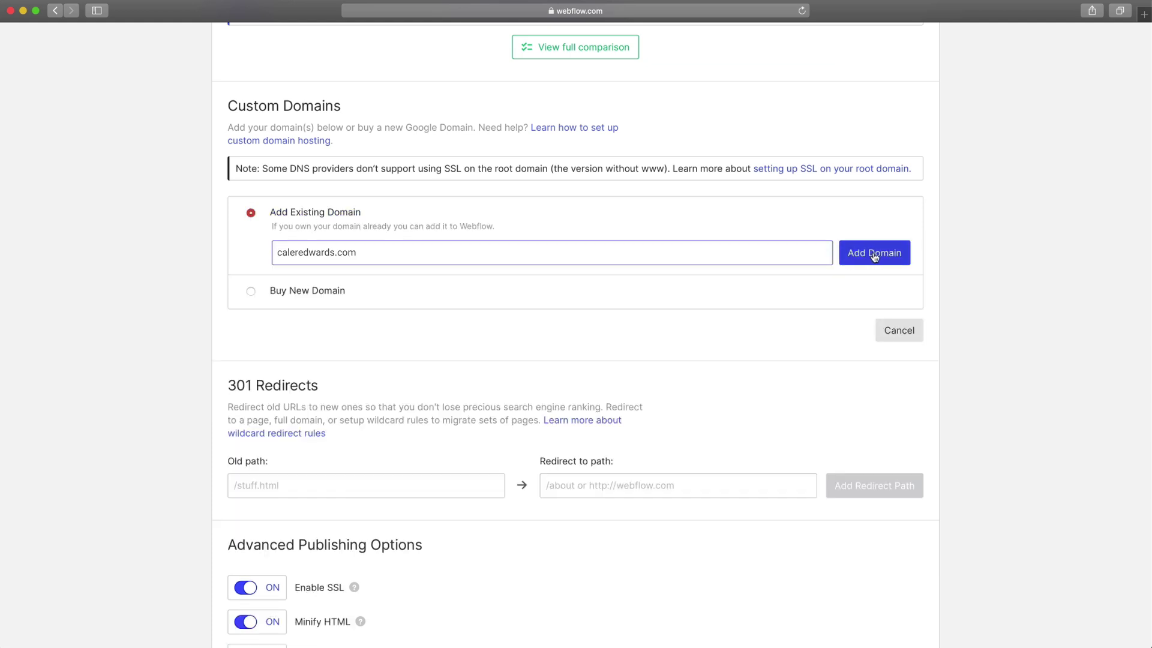
click(874, 253)
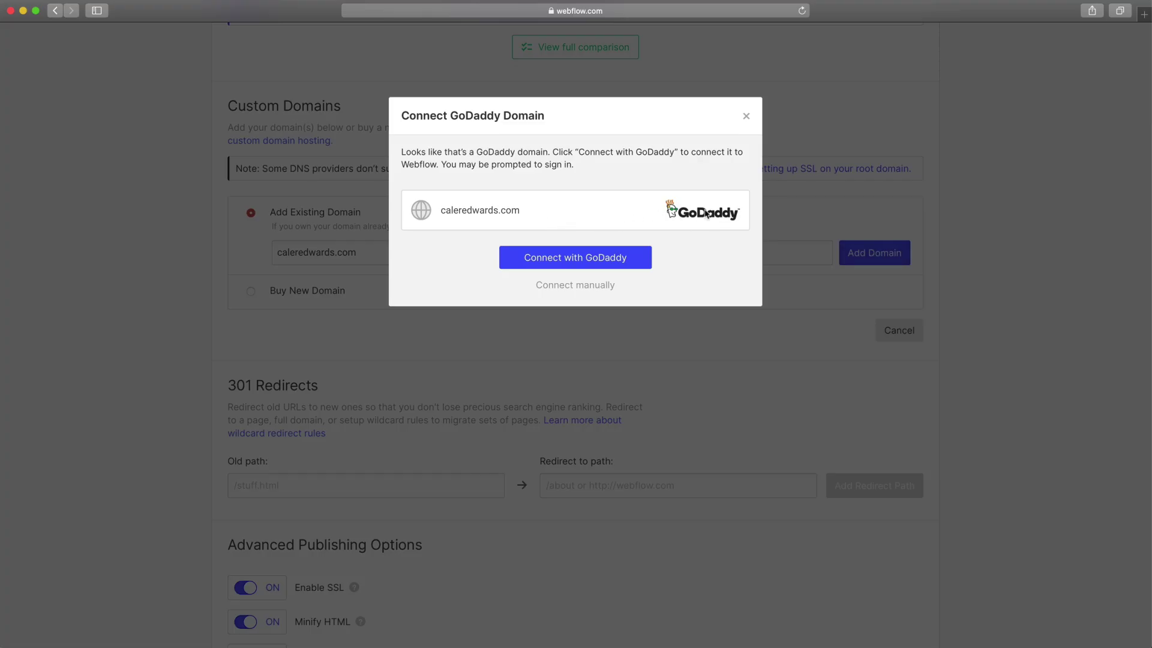
click(574, 258)
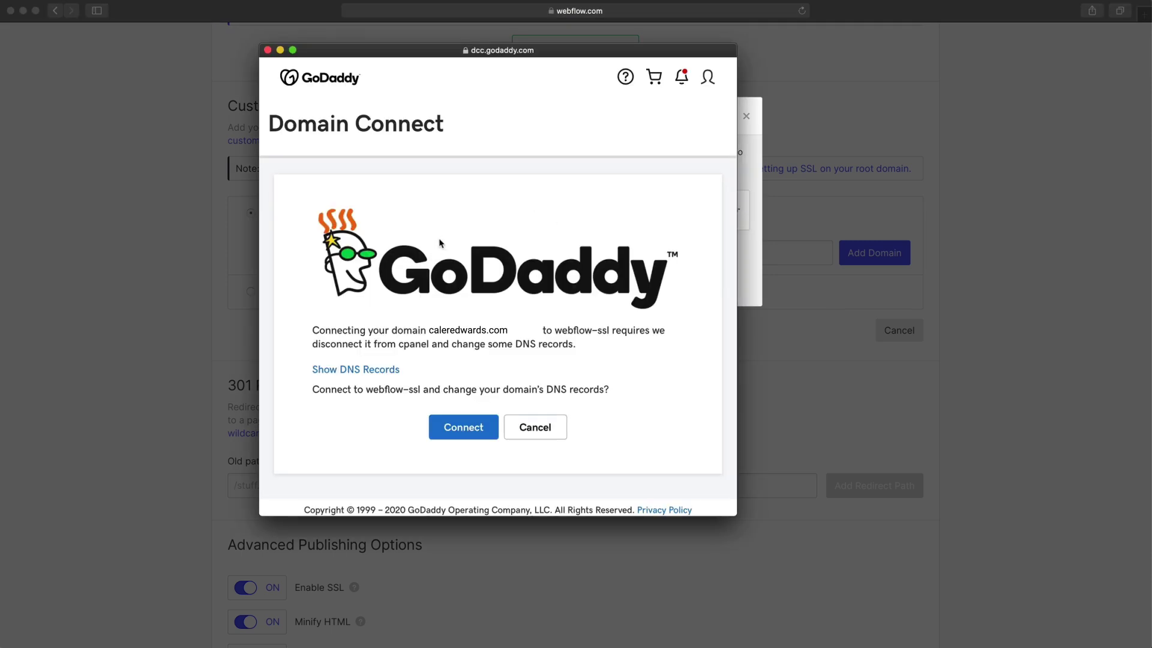
click(456, 429)
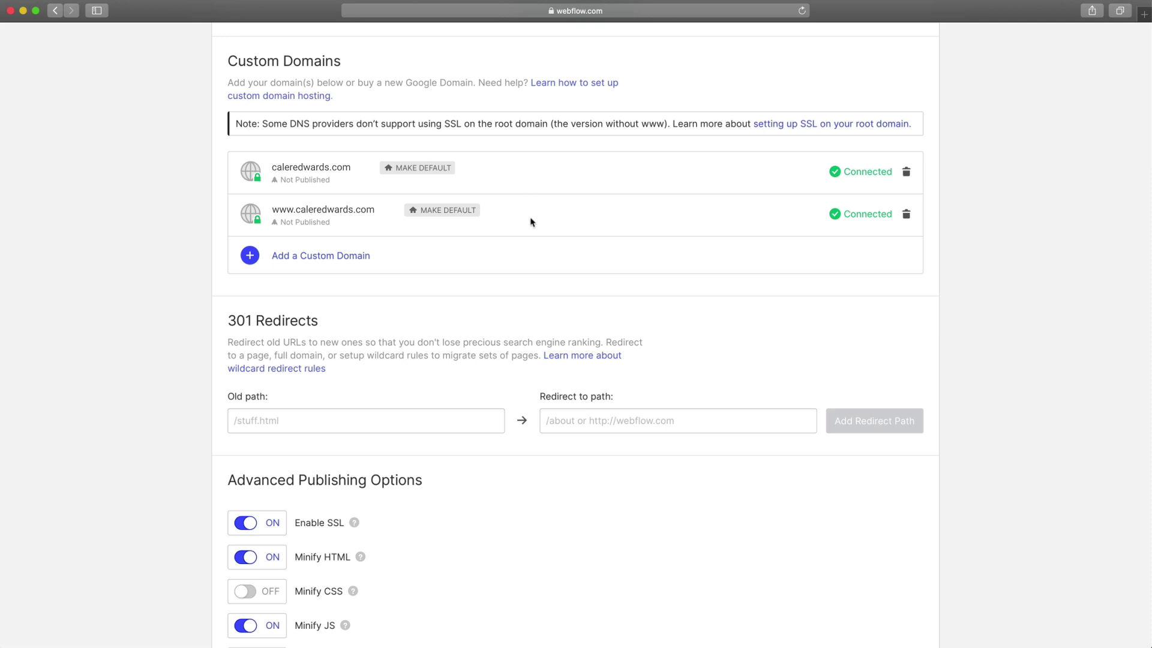
Set the www version of the custom domain as the default
click(478, 211)
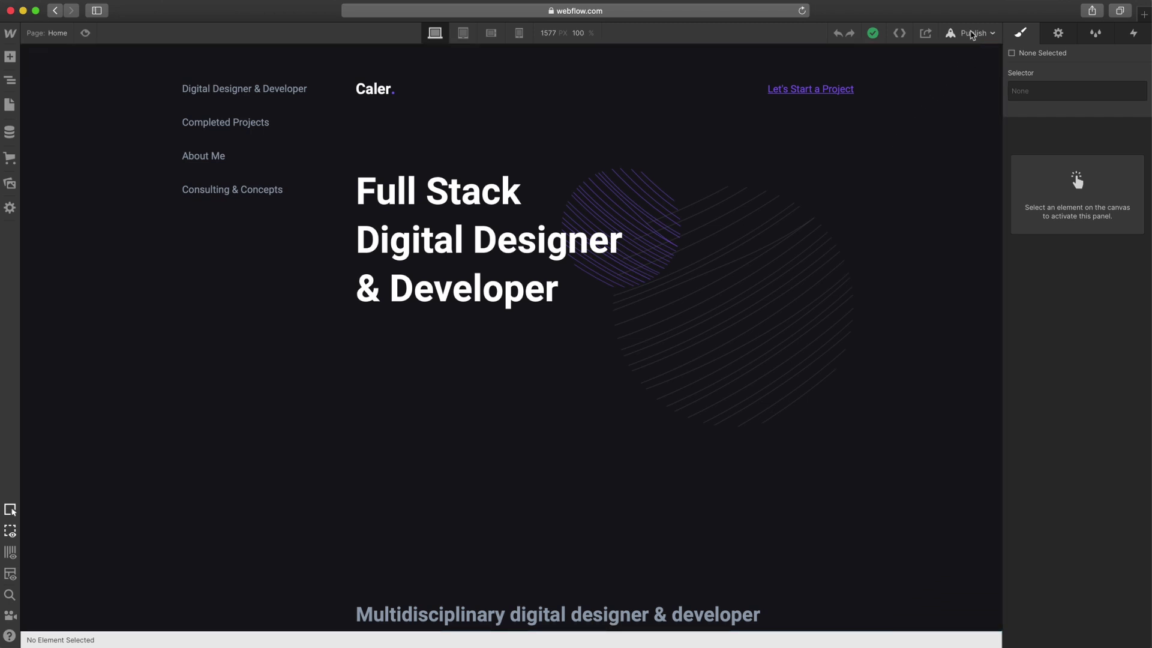
Publish to the www custom domain only, with the webflow.io address unchecked
click(973, 33)
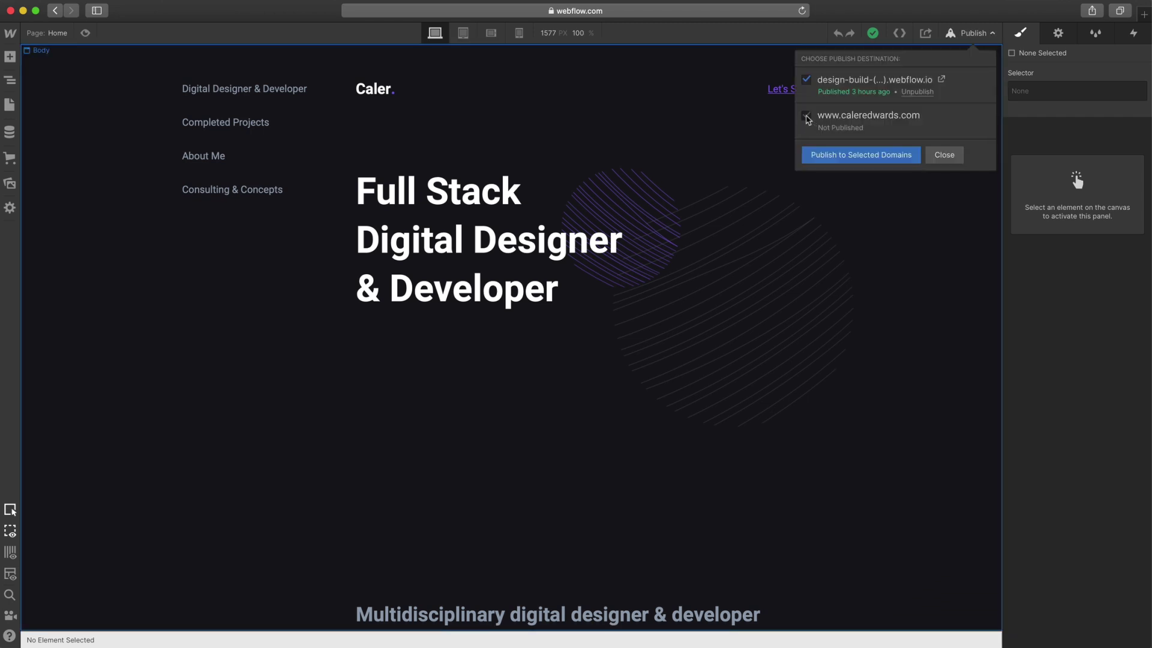
click(807, 115)
click(807, 81)
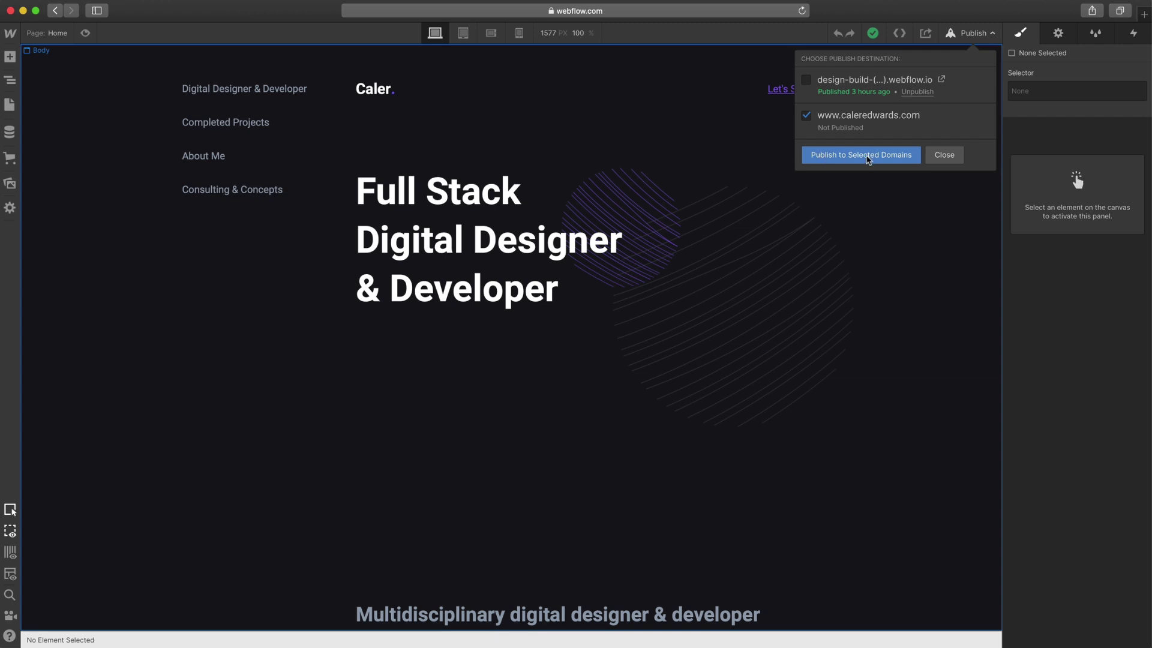
click(867, 157)
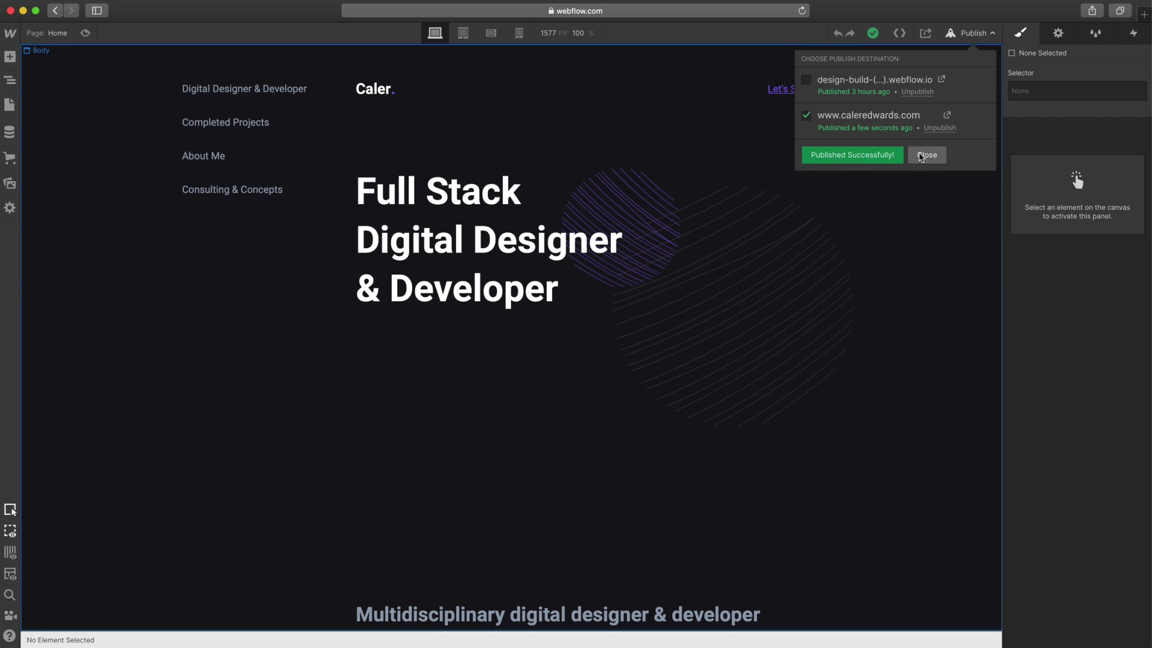
click(927, 155)
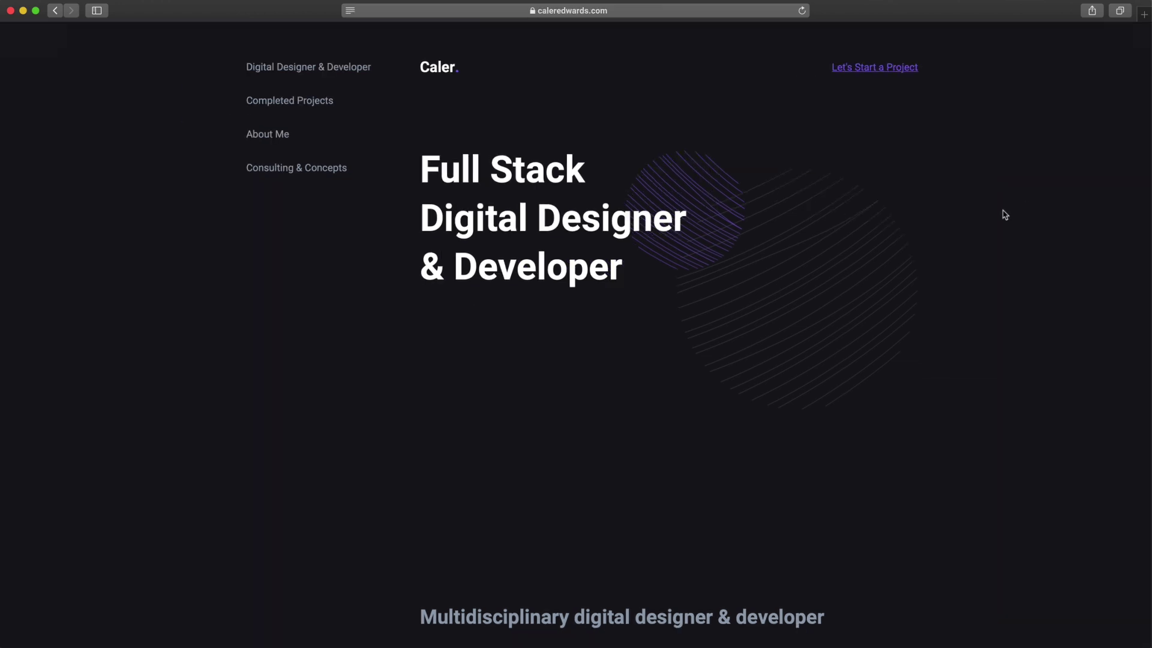
scroll(1018, 211, down, 15)
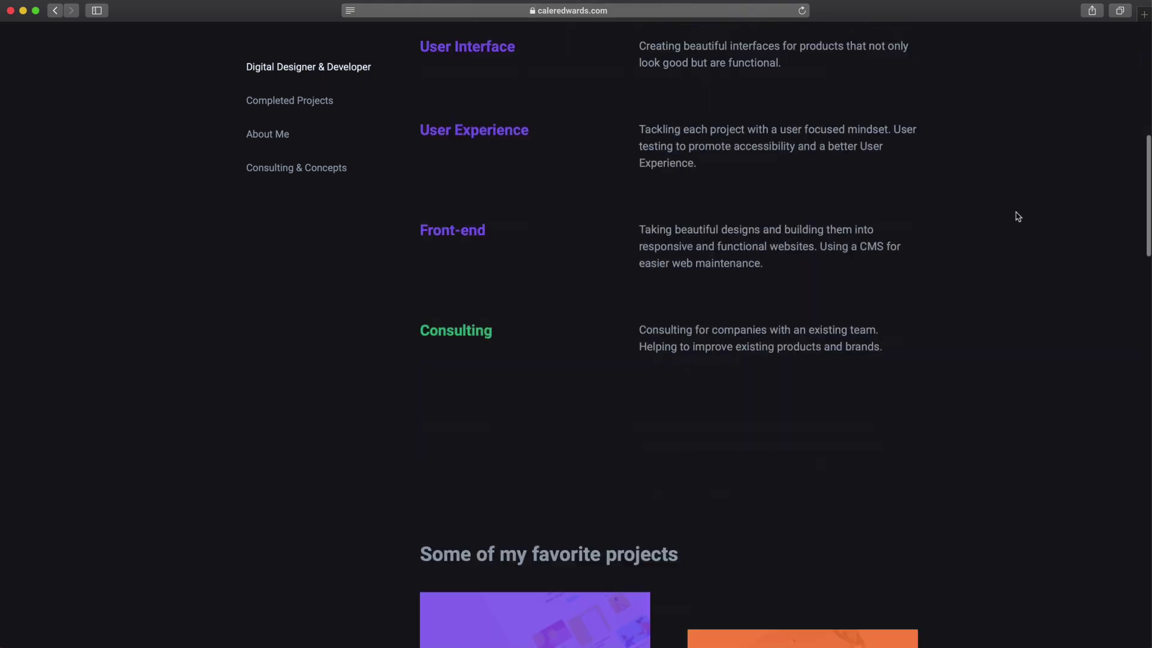
scroll(1015, 219, down, 20)
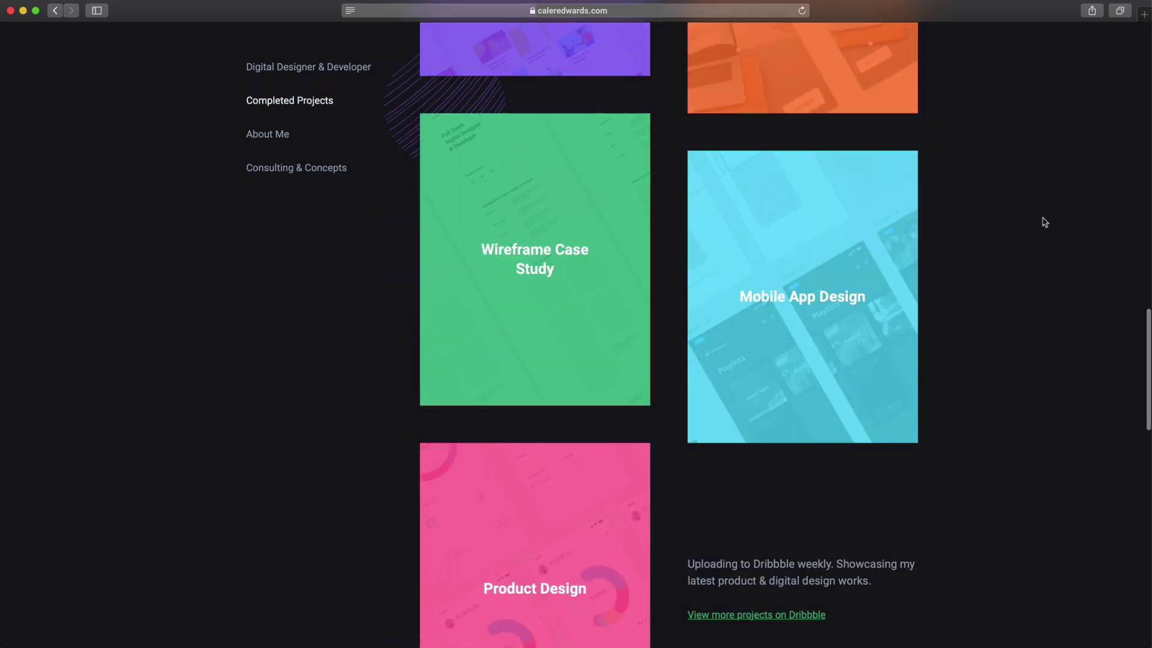
scroll(1044, 222, up, 20)
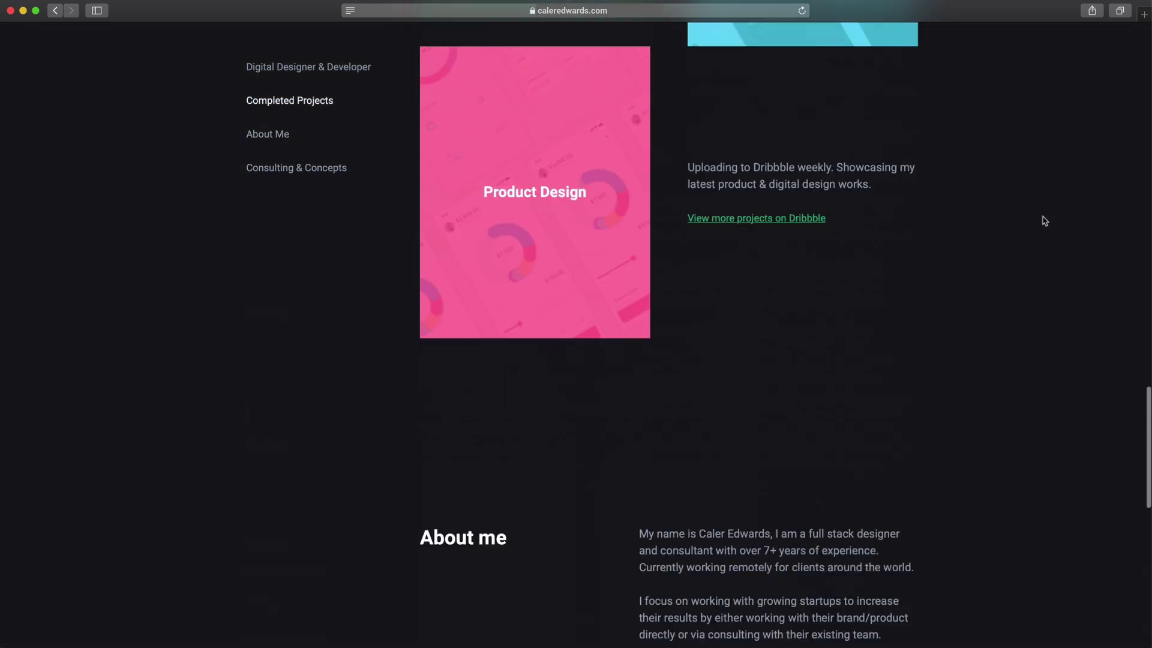
scroll(1044, 222, up, 2)
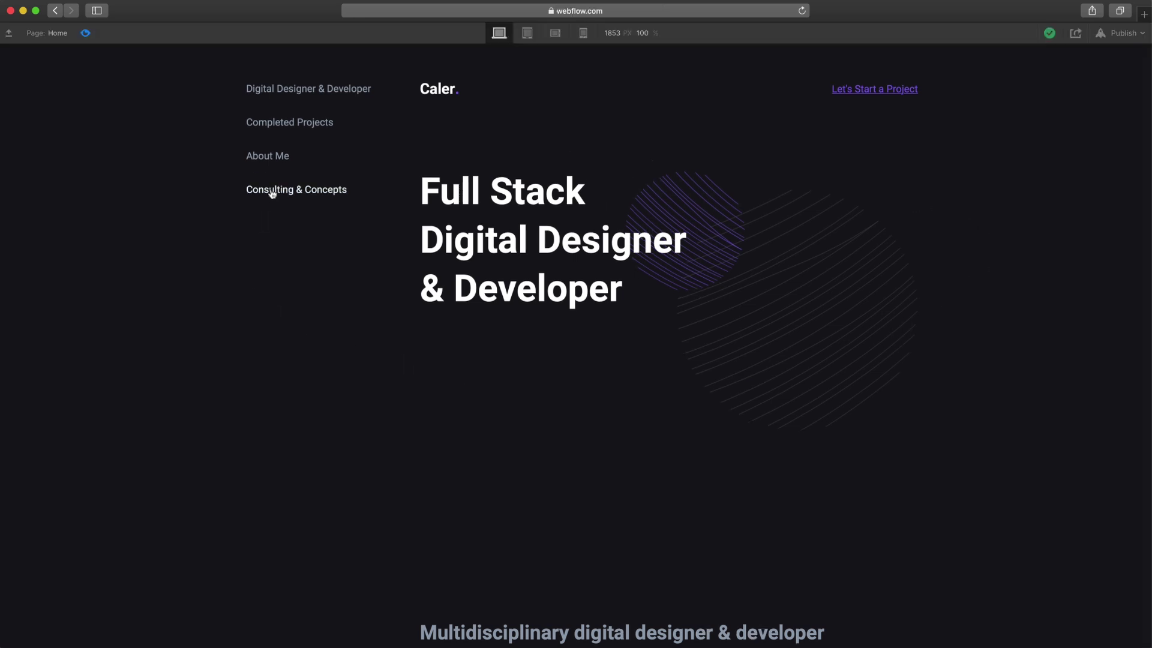
Test the Consulting & Concepts, About Me, Completed Projects and Digital Designer & Developer links twice
click(272, 191)
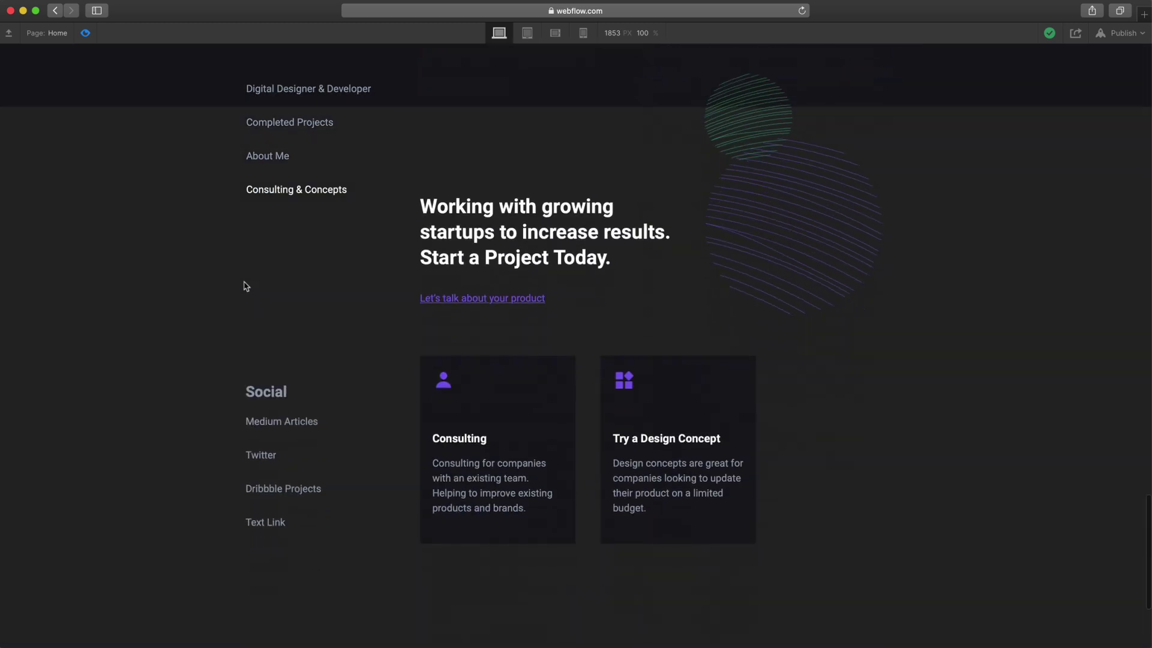
click(262, 155)
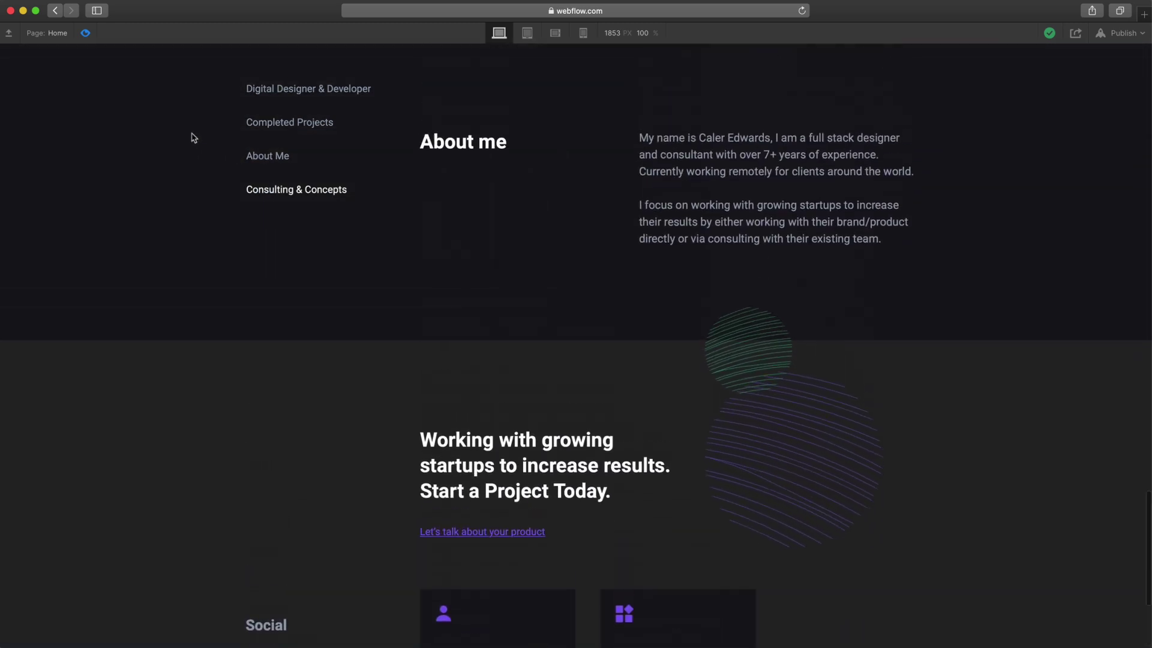
click(264, 122)
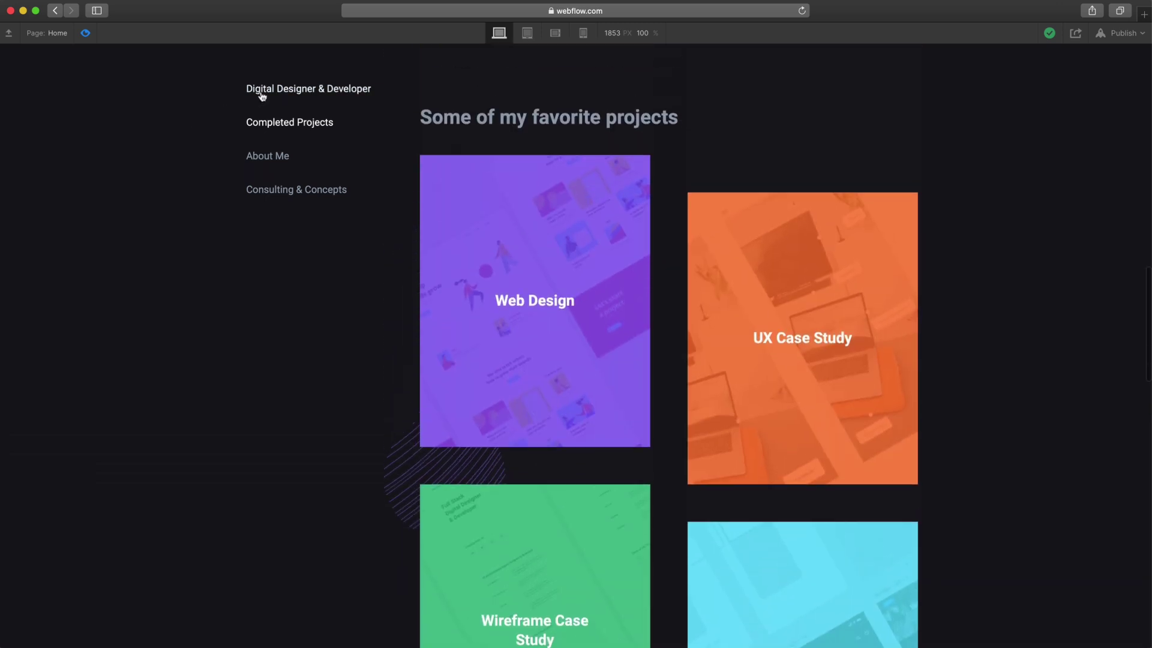
click(262, 93)
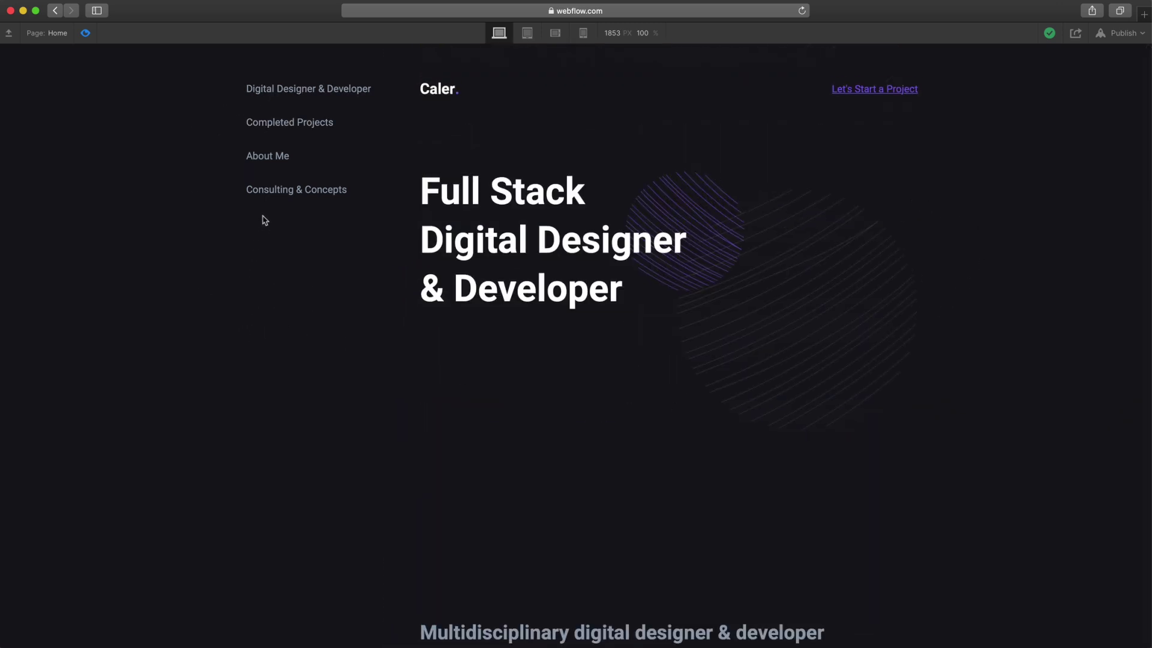
click(267, 190)
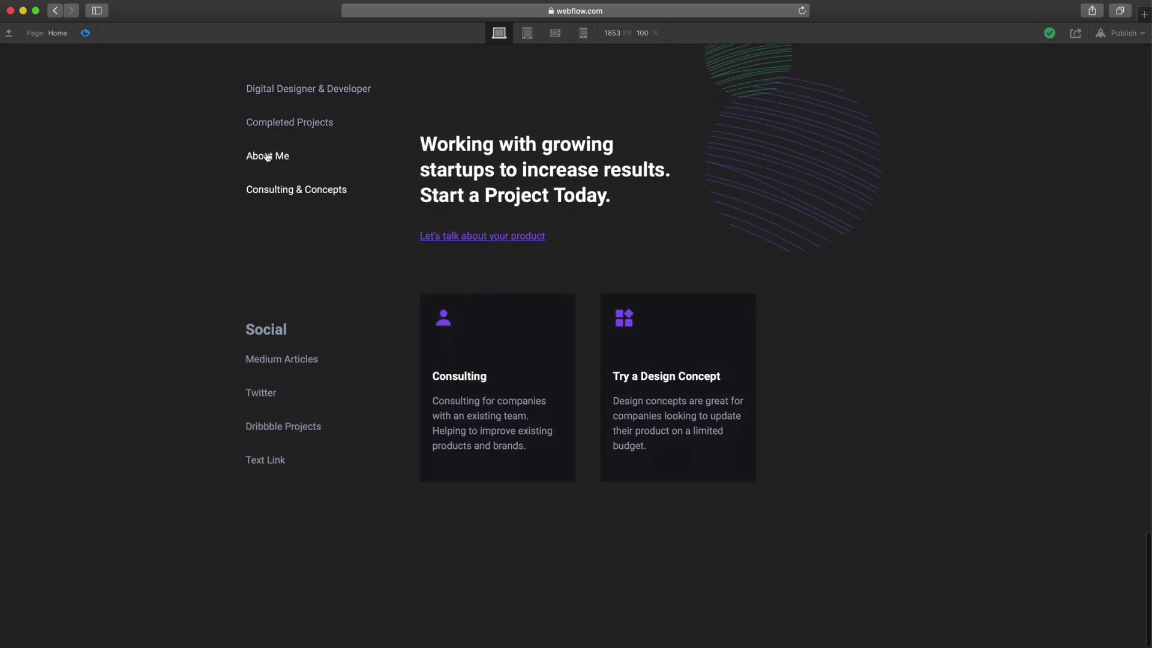
click(261, 156)
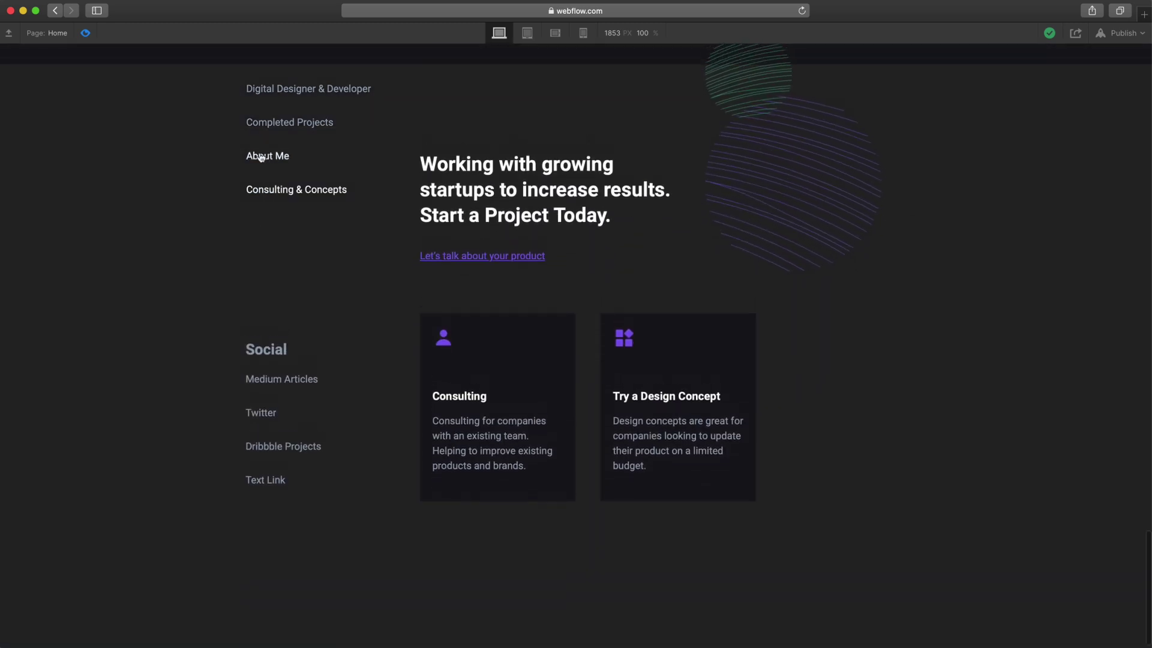
click(264, 122)
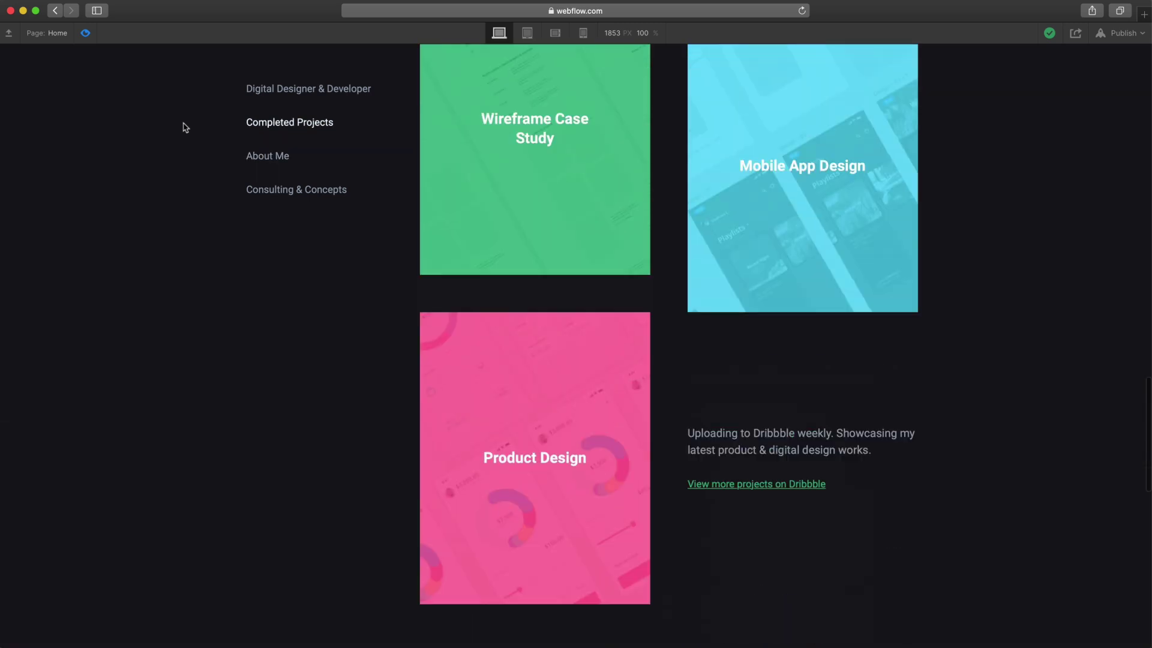
click(262, 89)
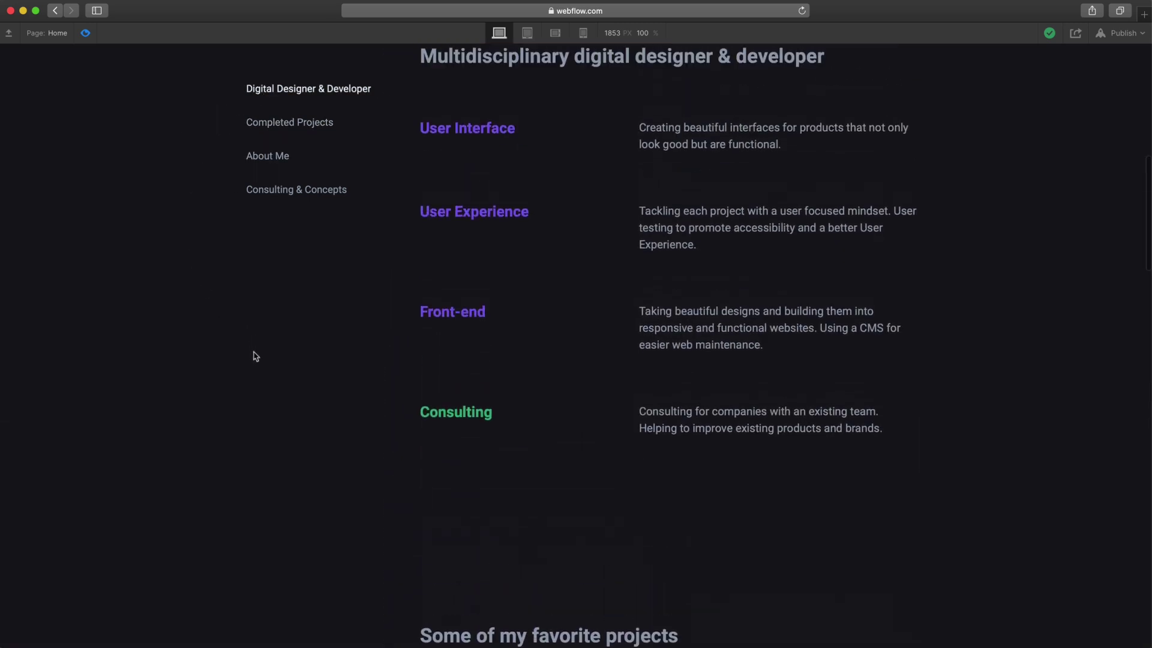